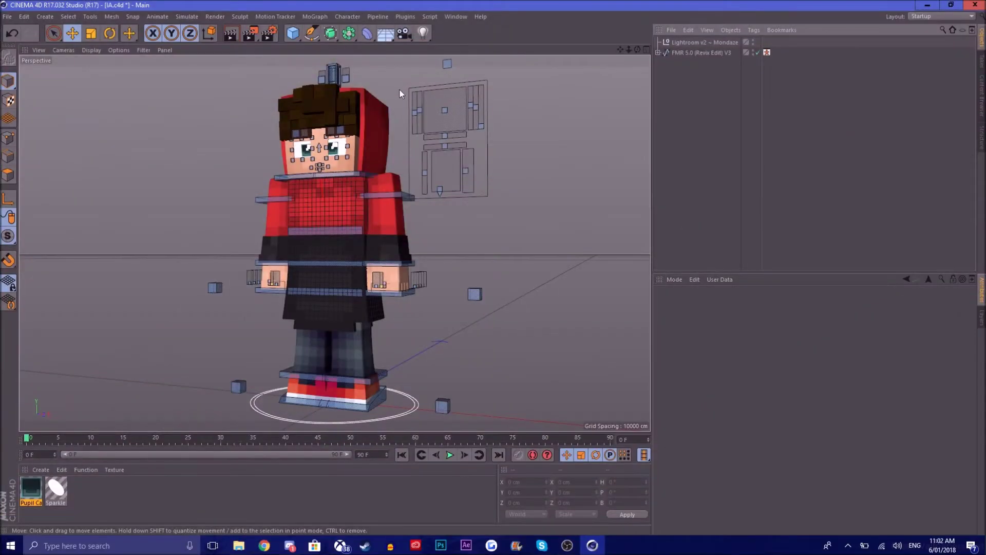
Create a new empty project.
left_click_drag(637, 50, 359, 36)
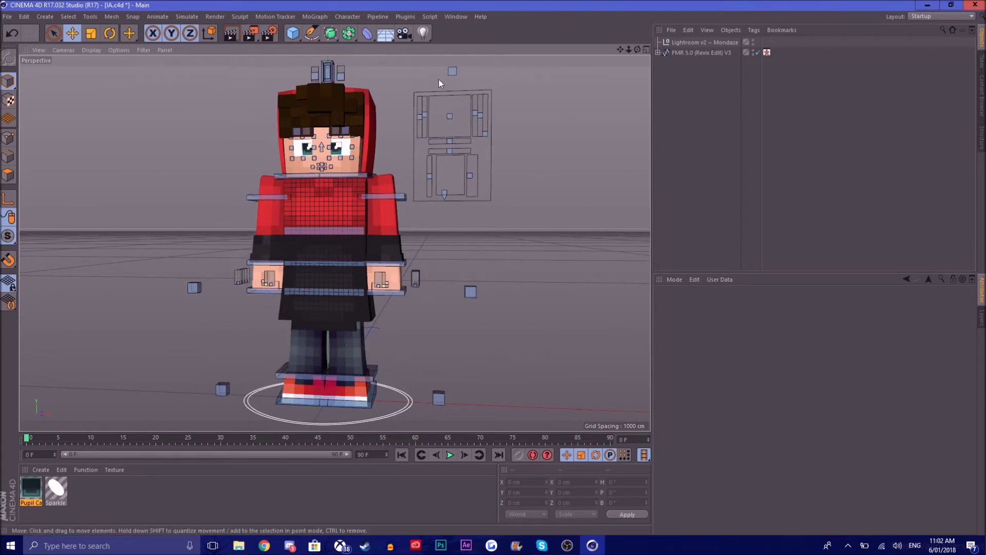
left_click(7, 16)
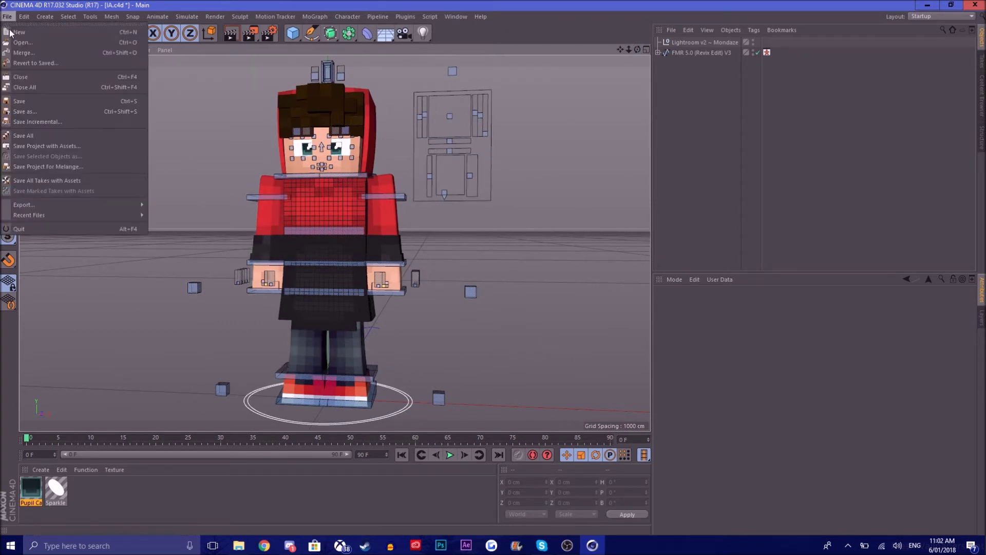
left_click(15, 32)
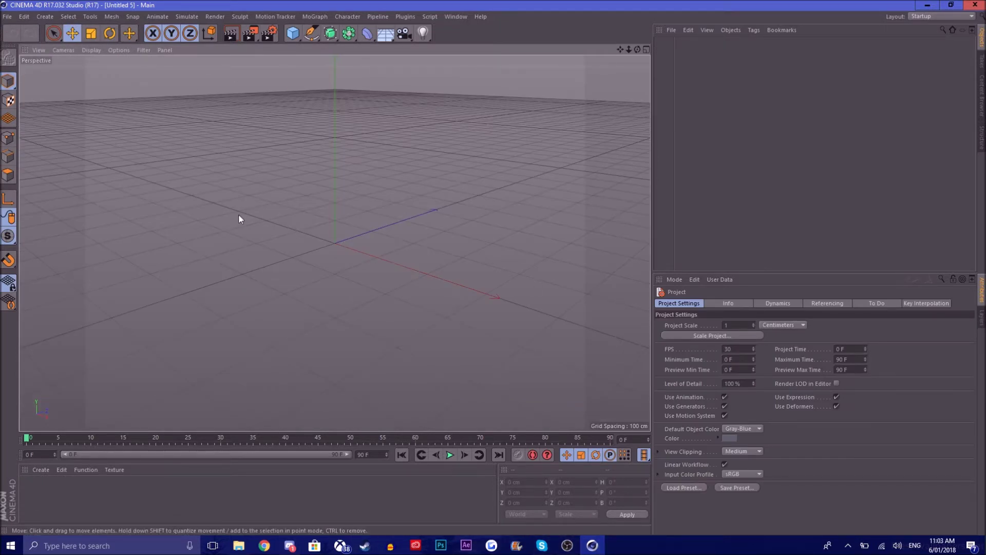
Open the library file fmr 5.0 (revix edit) v3.lib4d from C4D Stuff > Models (DONT DELETE) > LIB4D Files > Minecraft.
left_click(9, 16)
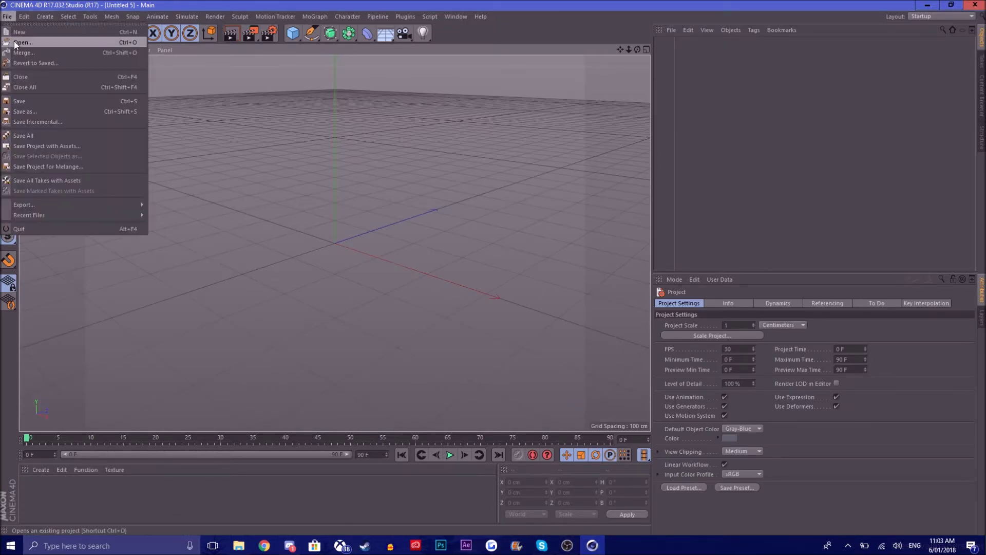
left_click(15, 43)
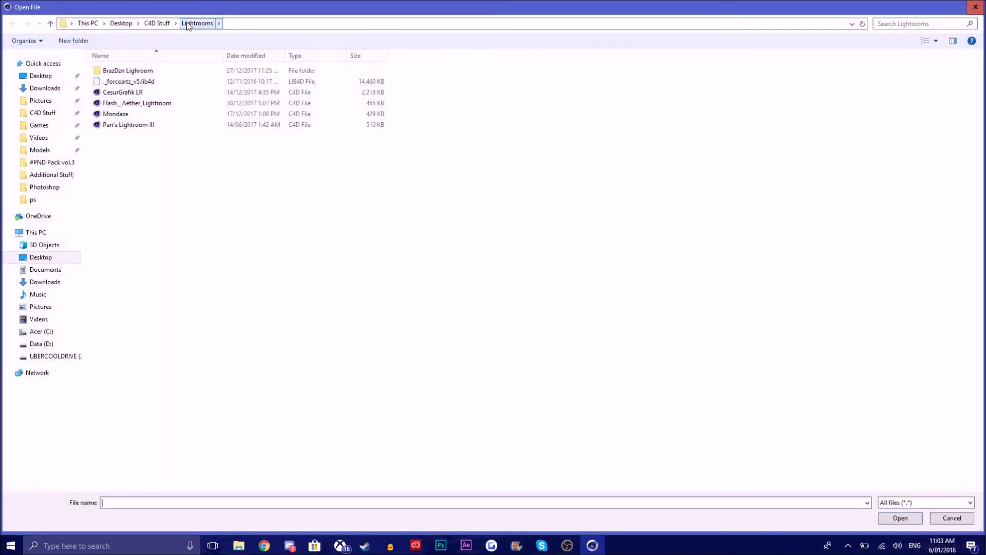
left_click(168, 24)
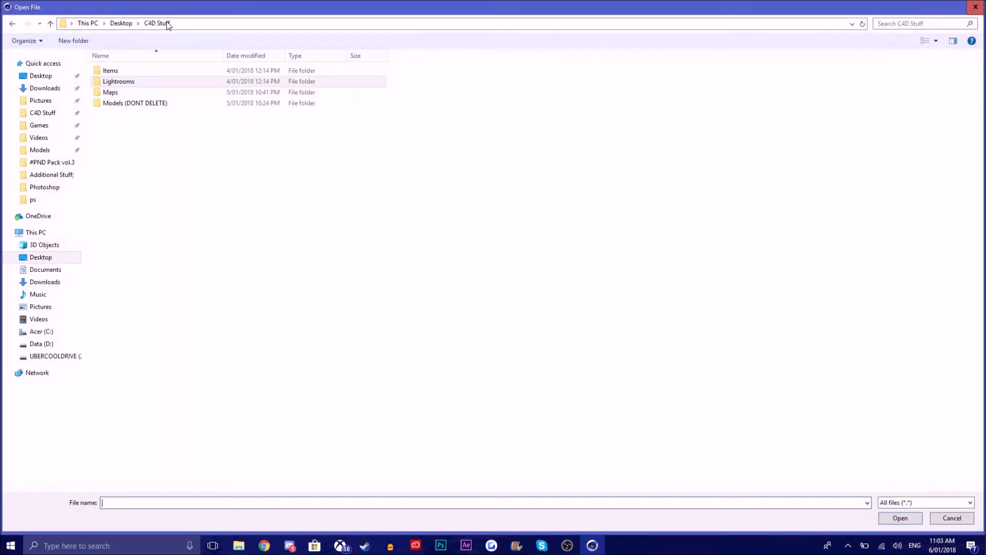
double_click(131, 103)
double_click(115, 70)
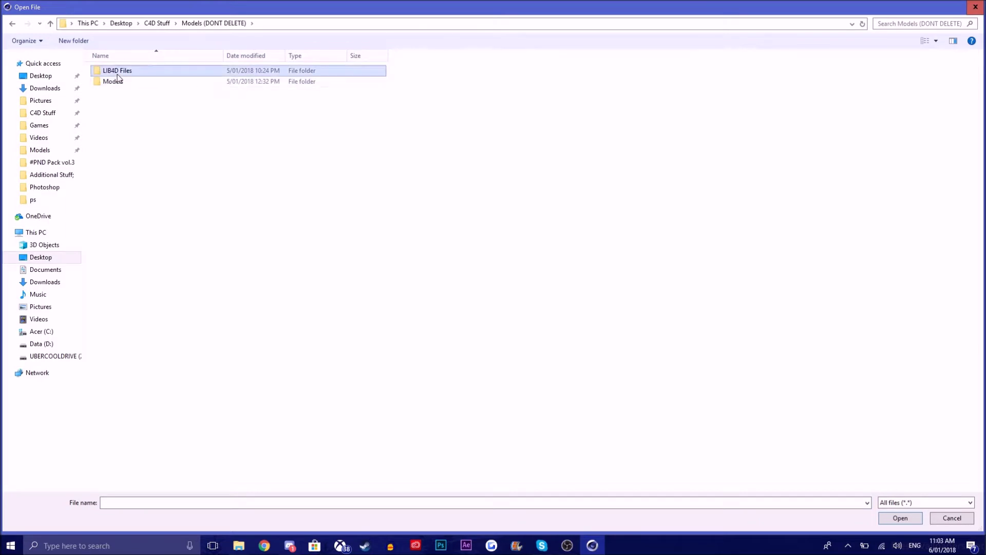
double_click(114, 92)
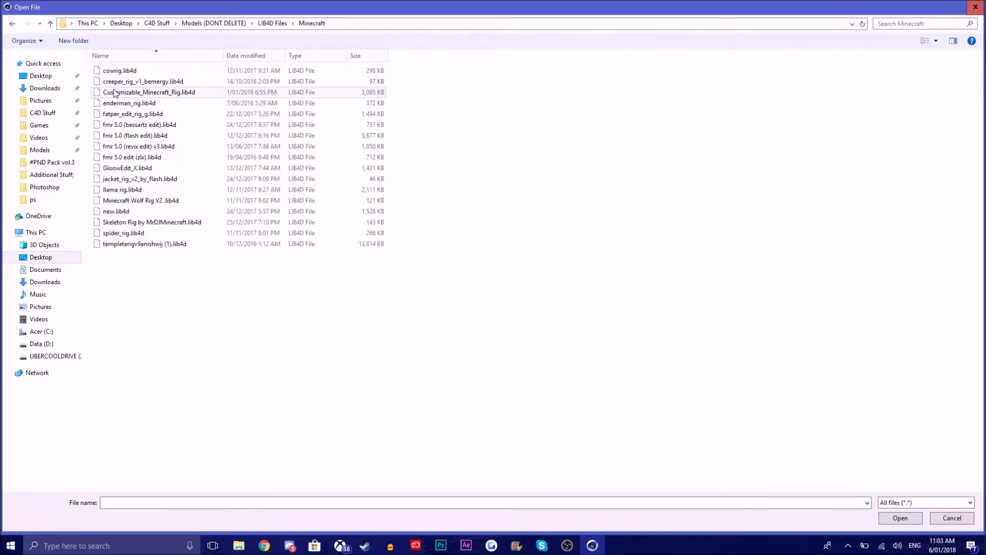
double_click(136, 148)
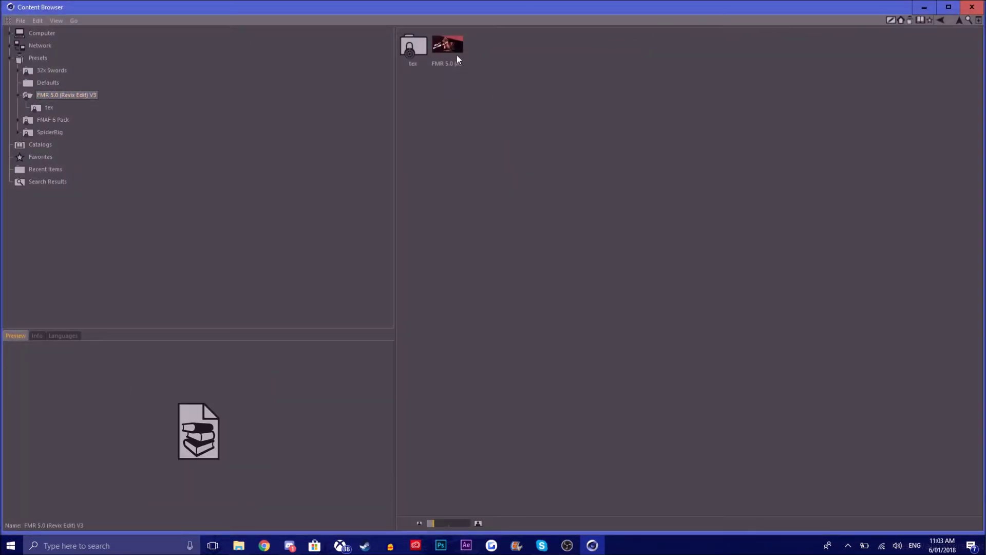
Load the FMR 5.0 (Revix Edit) V3 rig from the preset library into the scene, dismiss the missing-plugin warning and minimize the Content Browser.
double_click(451, 50)
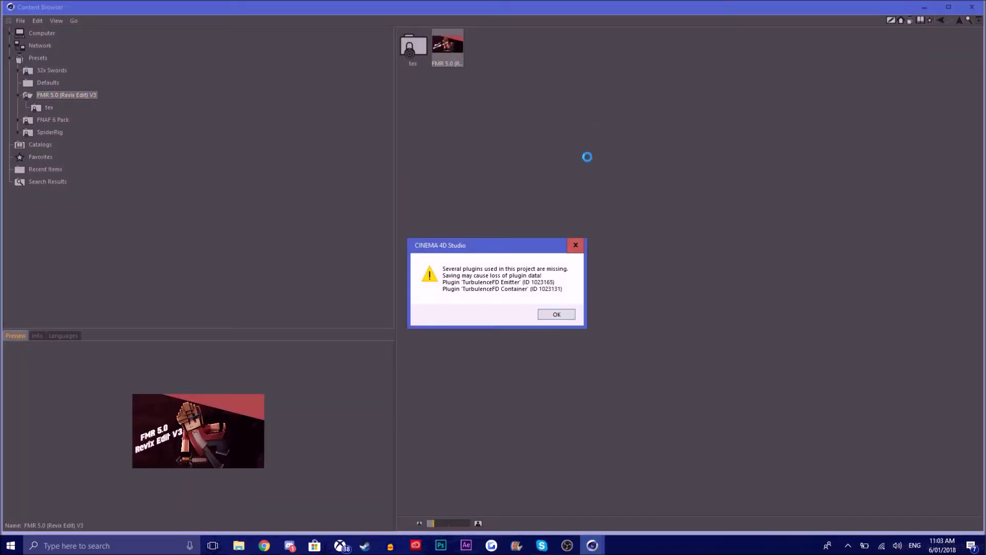
left_click(545, 315)
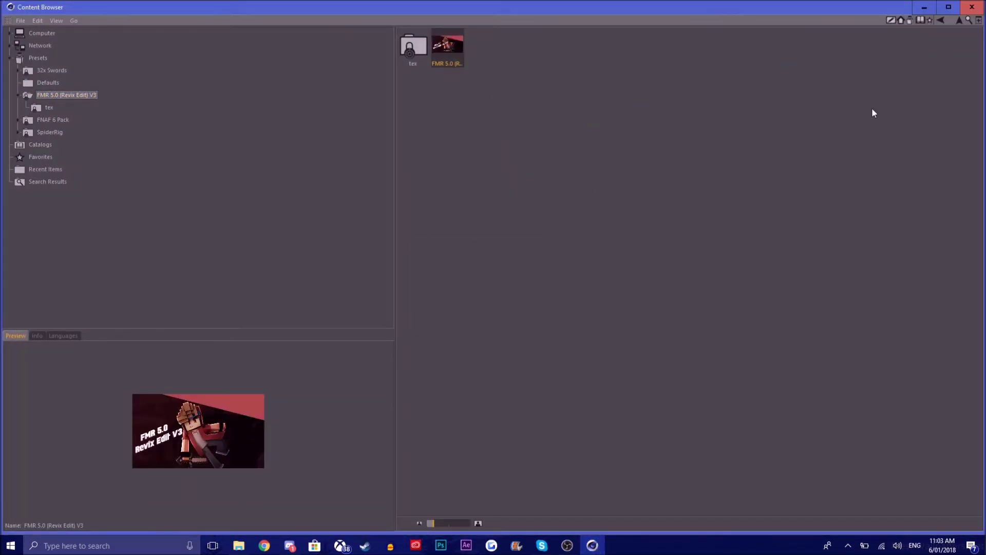
left_click(924, 7)
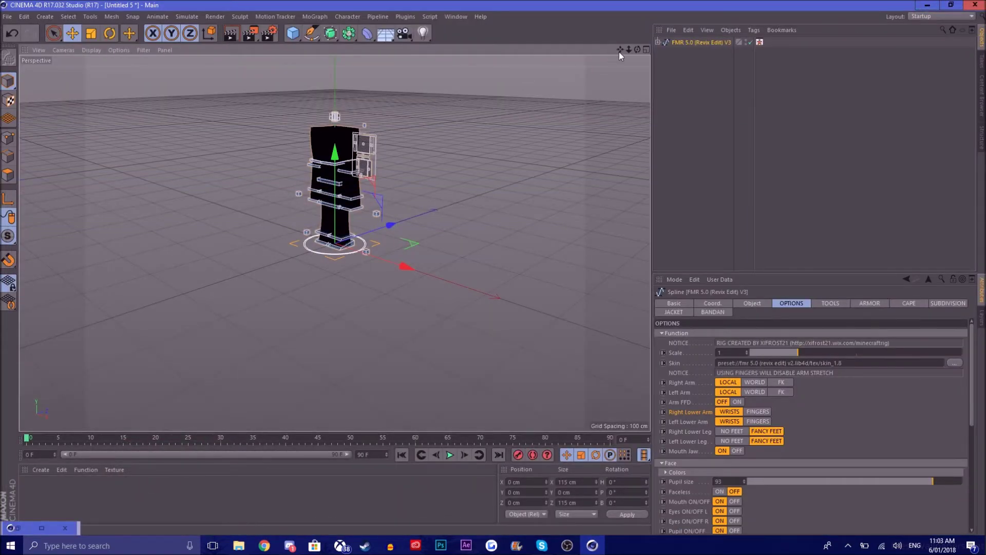
Replace the rig's default skin with the skin texture from the tex folder of the ItsAngus model.
left_click_drag(620, 51, 617, 103)
left_click_drag(630, 51, 665, 44)
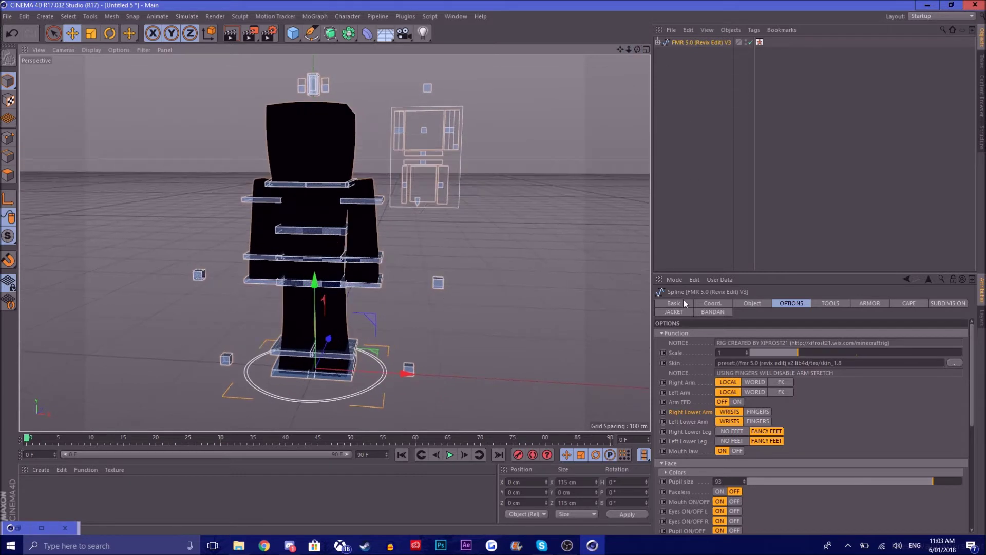
left_click(689, 48)
left_click(689, 41)
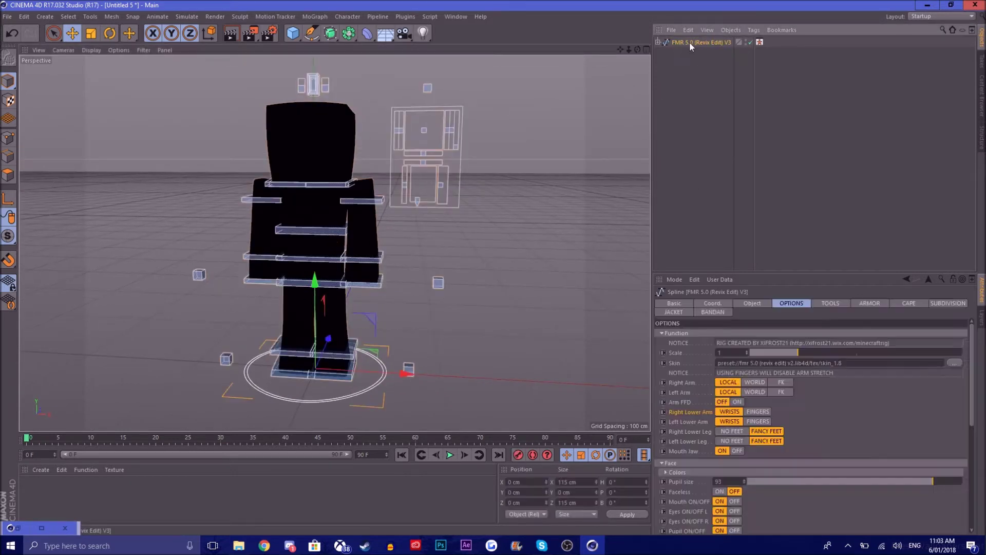
left_click(954, 362)
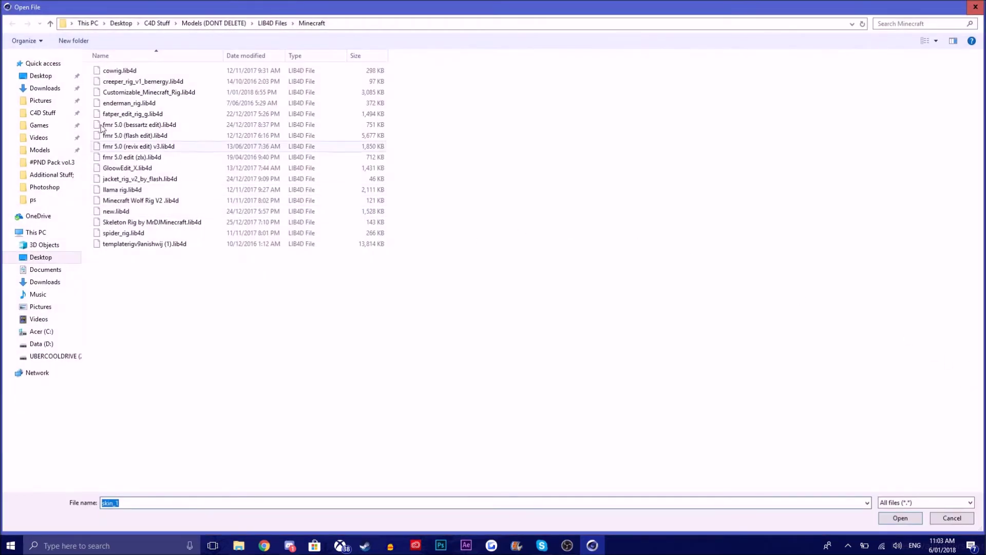
left_click(37, 89)
left_click(39, 150)
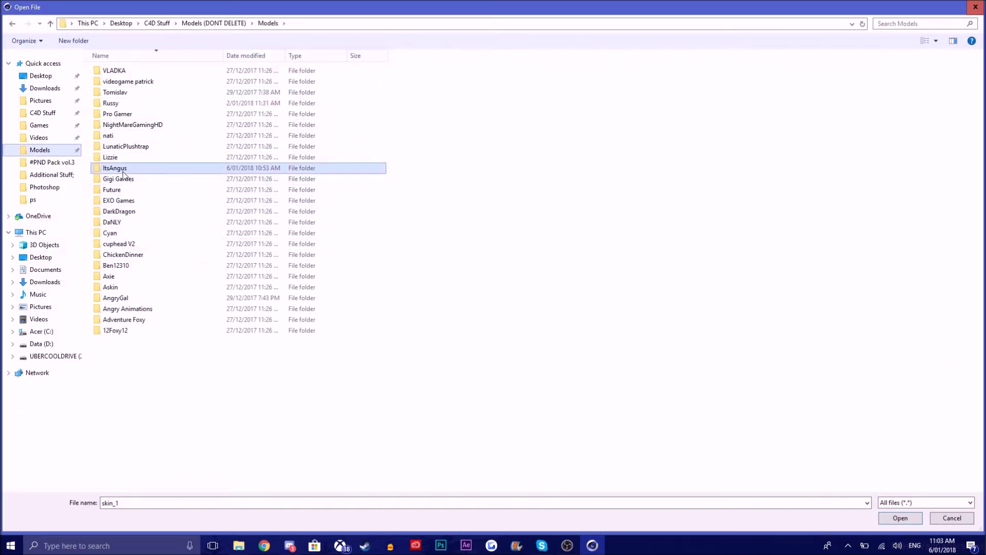
double_click(114, 168)
left_click(176, 77)
double_click(124, 77)
double_click(176, 77)
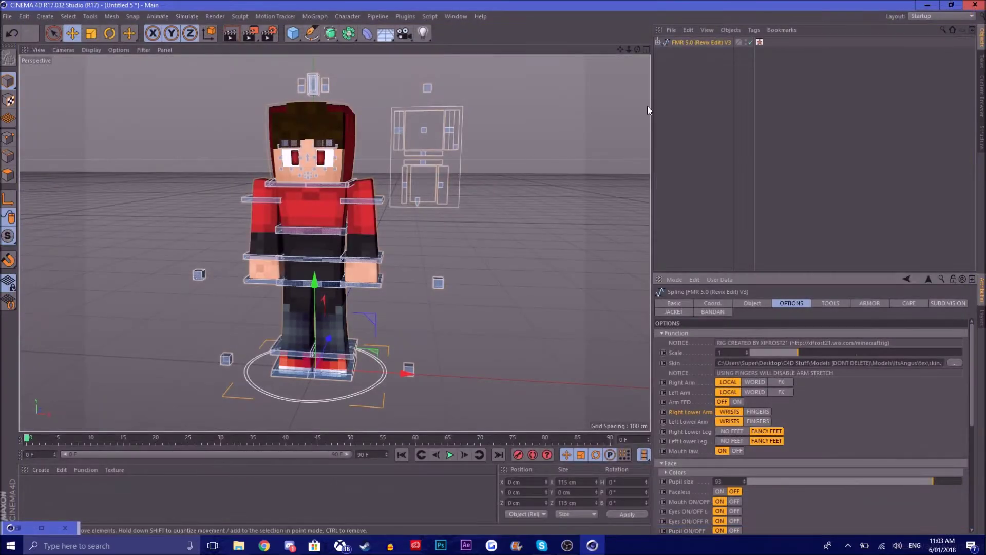
left_click_drag(637, 50, 610, 43)
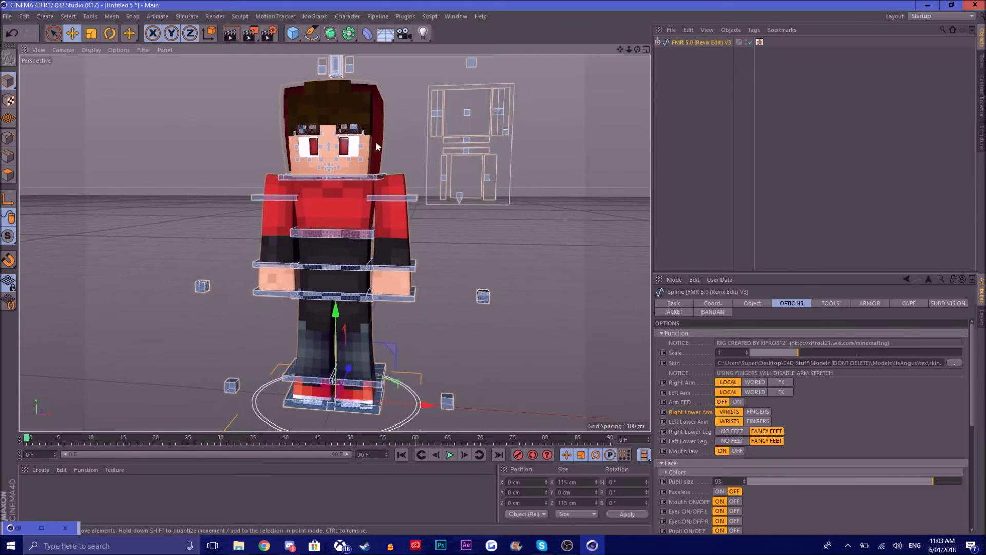
left_click(578, 278)
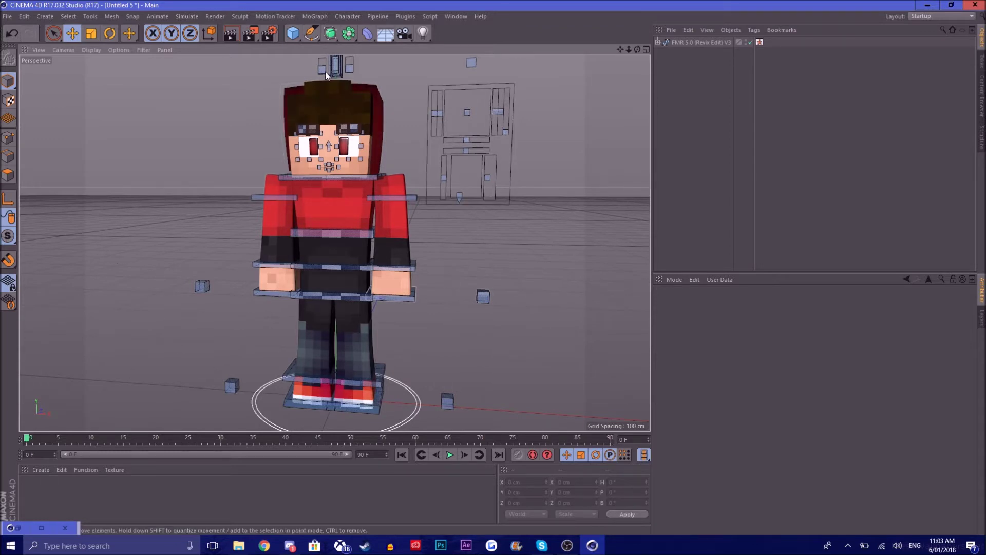
left_click(981, 317)
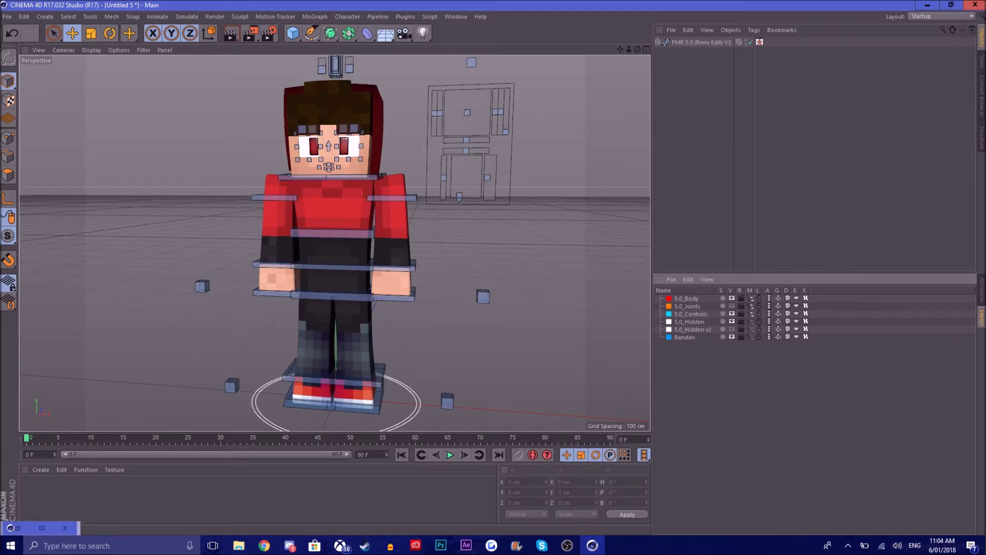
left_click(982, 295)
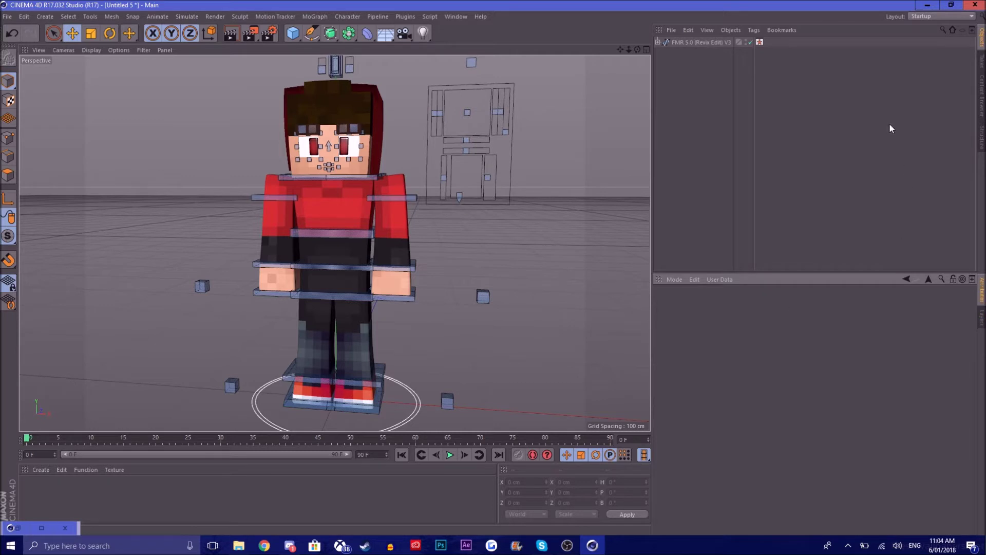
left_click(691, 43)
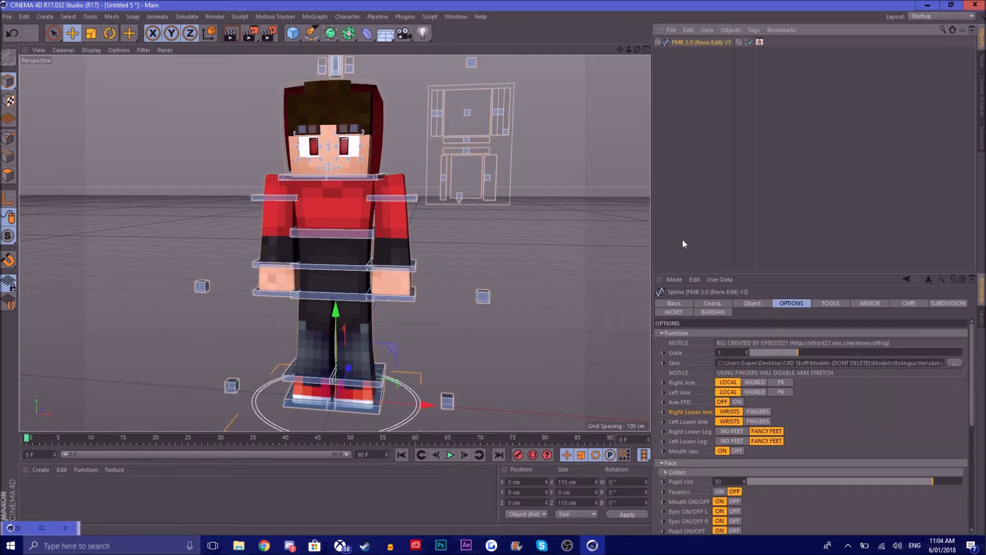
Expand the rig's Mesh group and select the polygon objects meshArmR and meshArmL inside their subdivision surfaces.
left_click(280, 241)
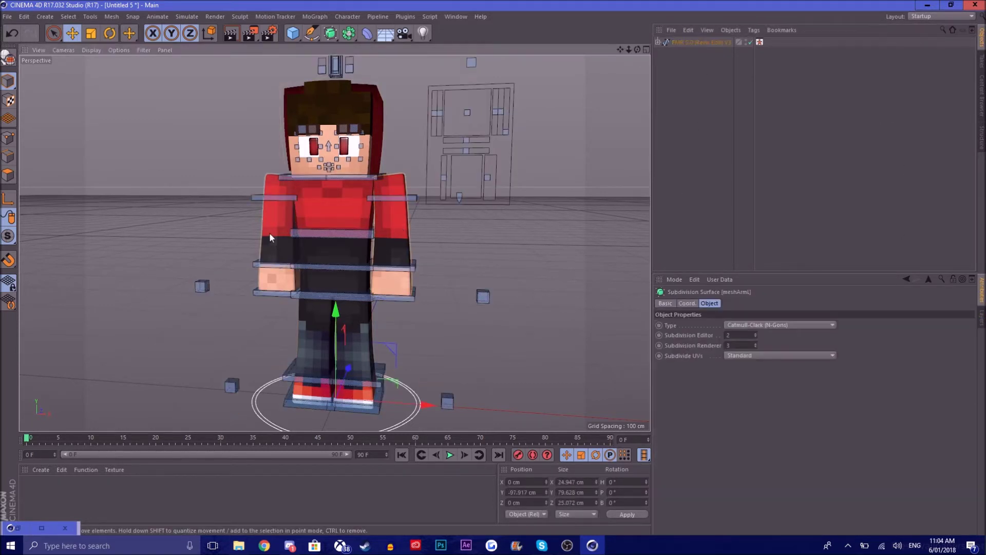
left_click(386, 240)
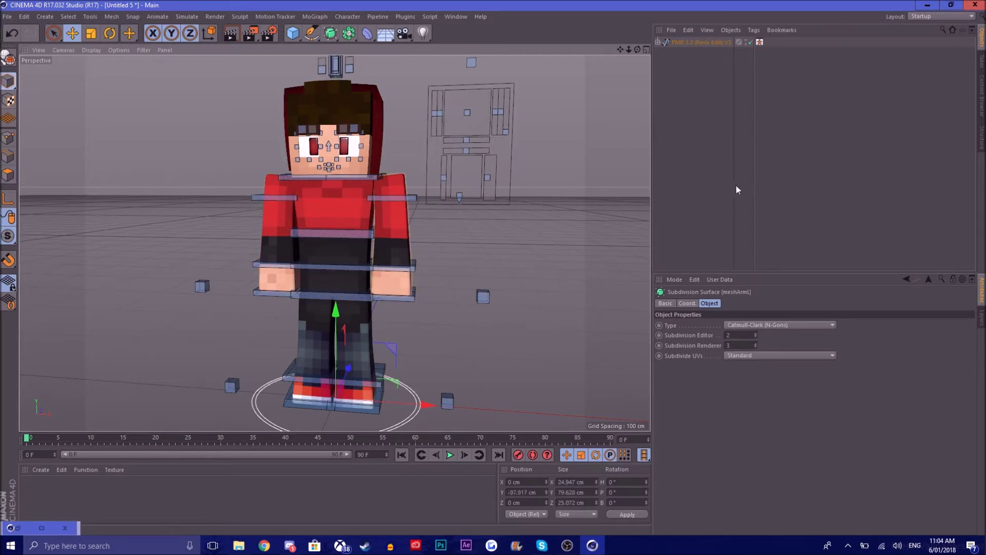
left_click(659, 44)
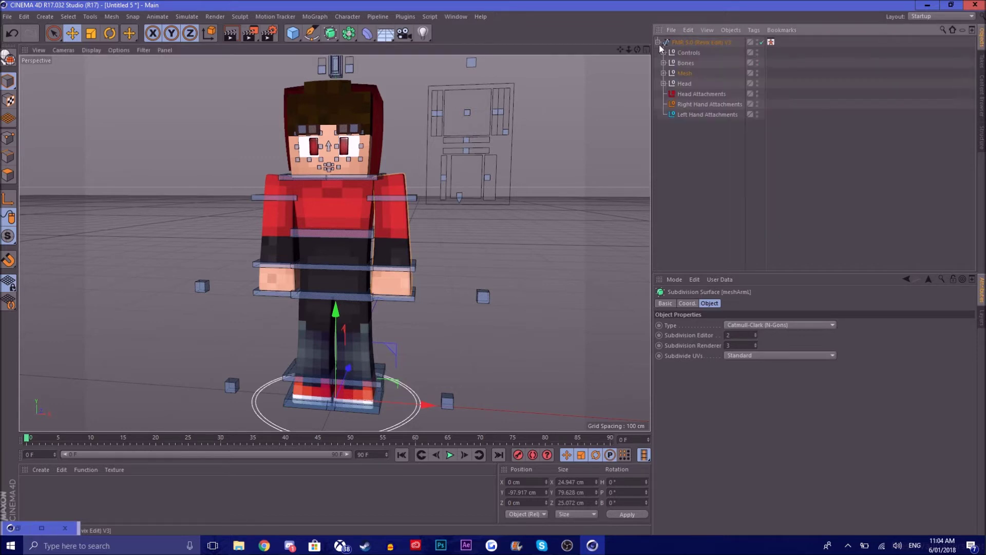
left_click(664, 74)
left_click(669, 104)
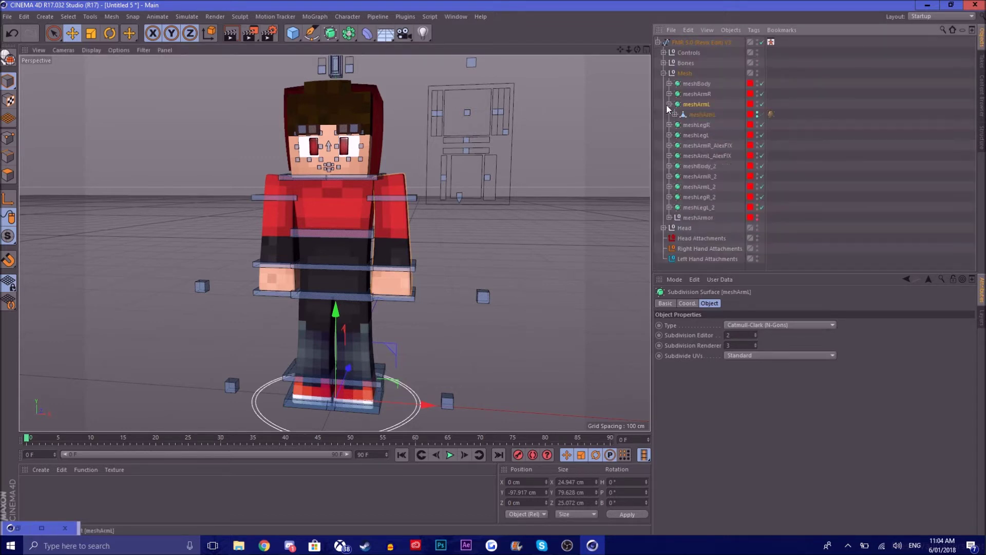
left_click(669, 94)
left_click(701, 104)
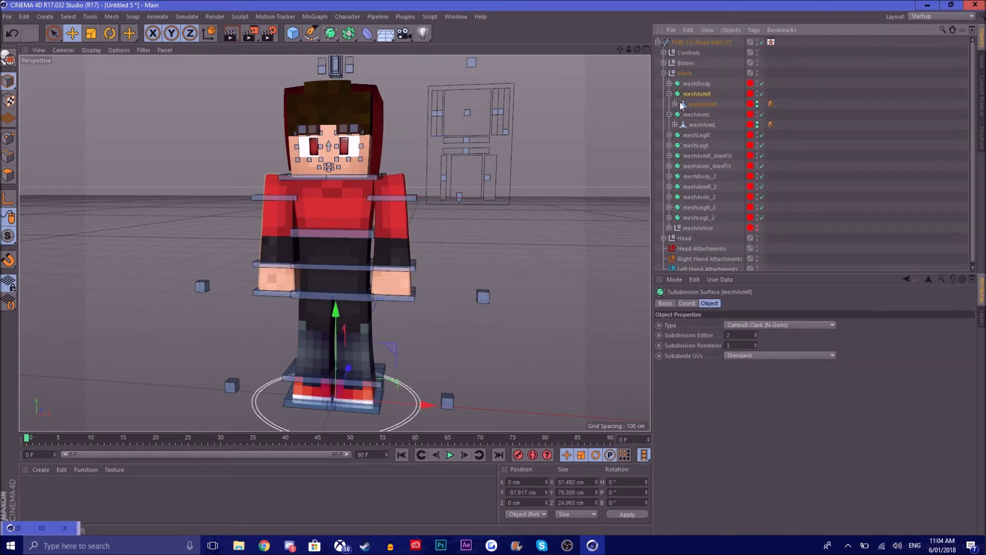
left_click(701, 125, "ctrl")
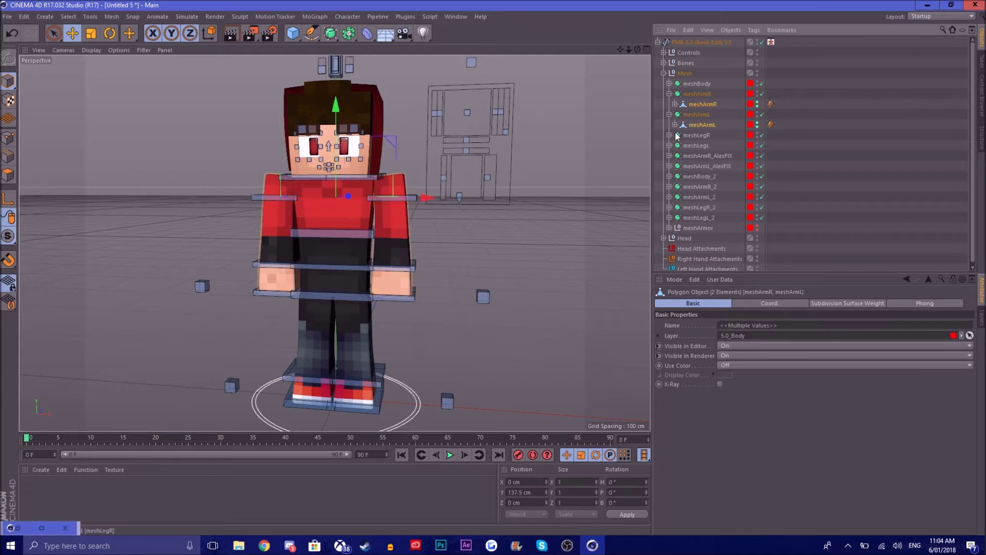
Add the polygon objects meshLegR and meshLegL inside their subdivision surfaces to the selection.
left_click(669, 135)
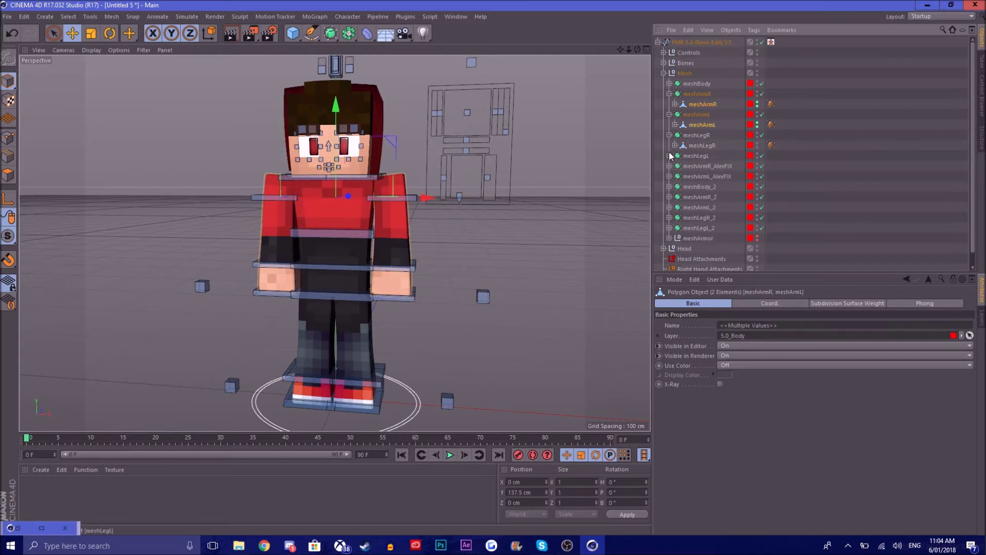
left_click(669, 155)
left_click(691, 145, "ctrl")
left_click(697, 167, "ctrl")
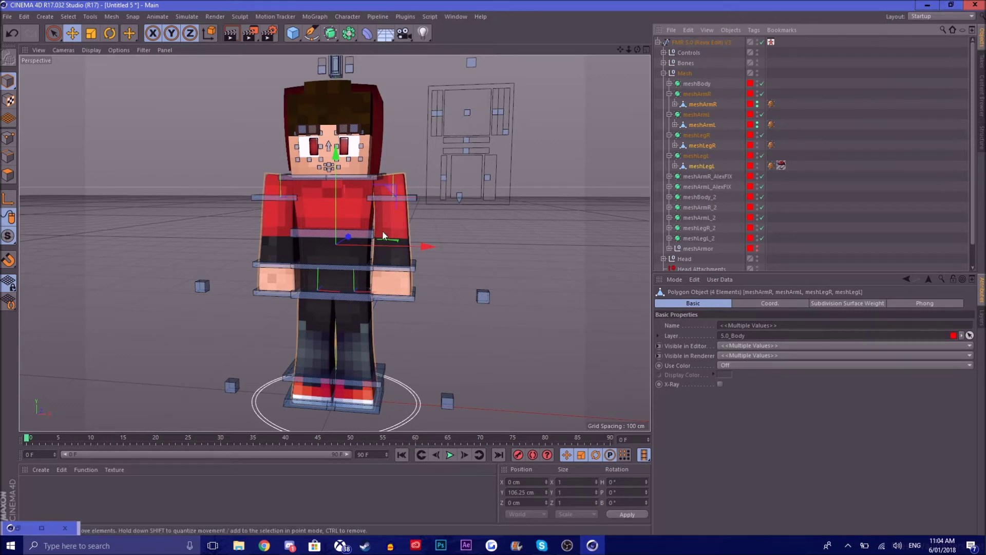
Switch to polygon mode and loop-select the dark lower-sleeve bands above the hands on both arms.
left_click(8, 175)
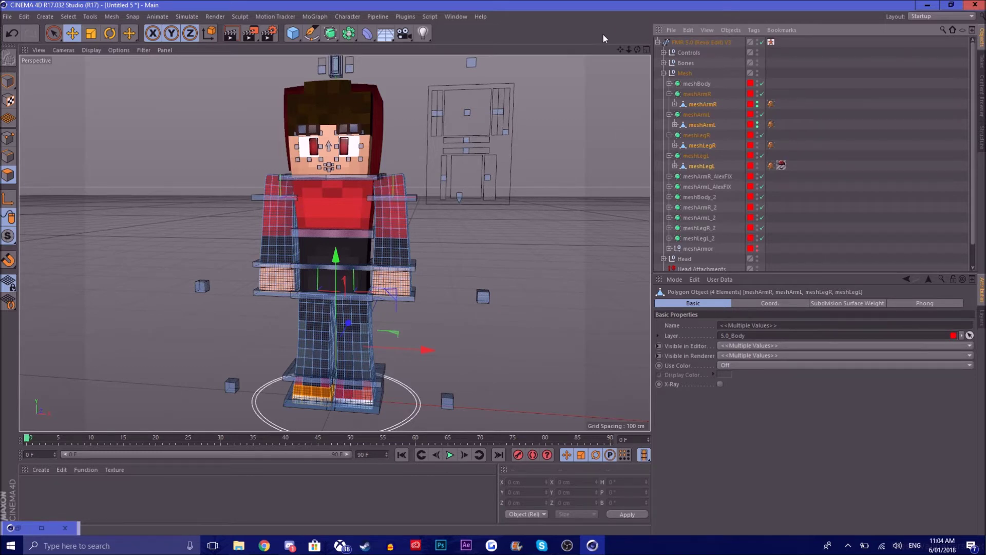
left_click_drag(628, 50, 596, 105)
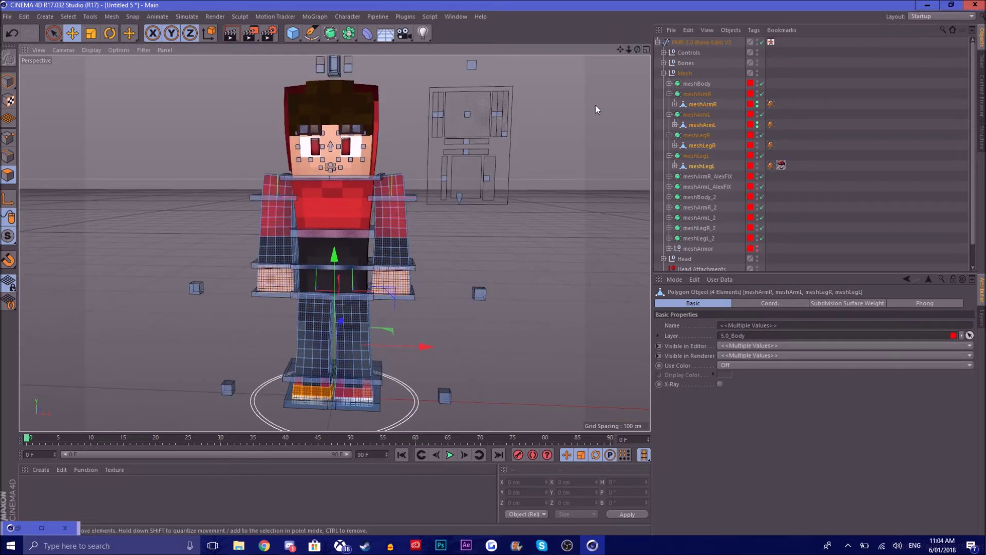
left_click_drag(629, 50, 455, 201)
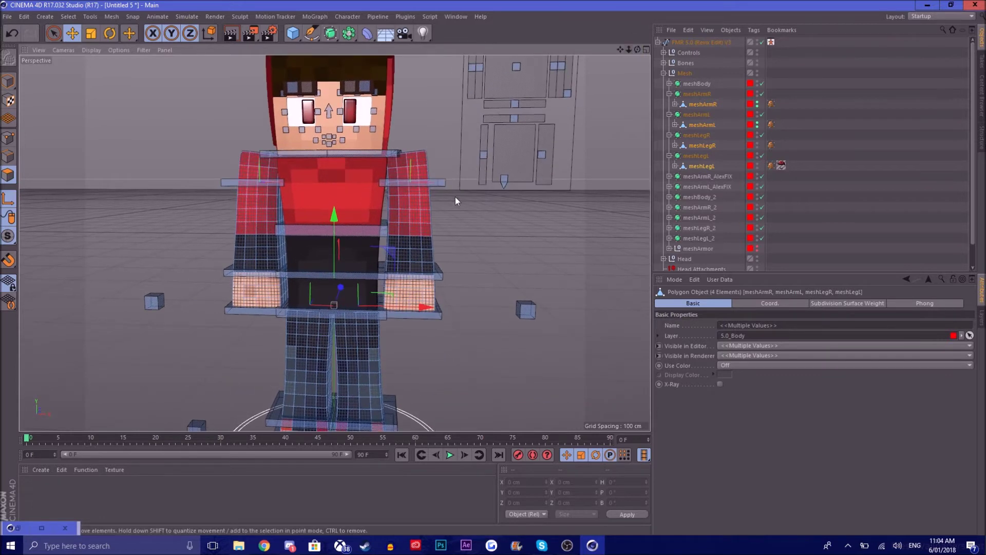
key("u")
key("l")
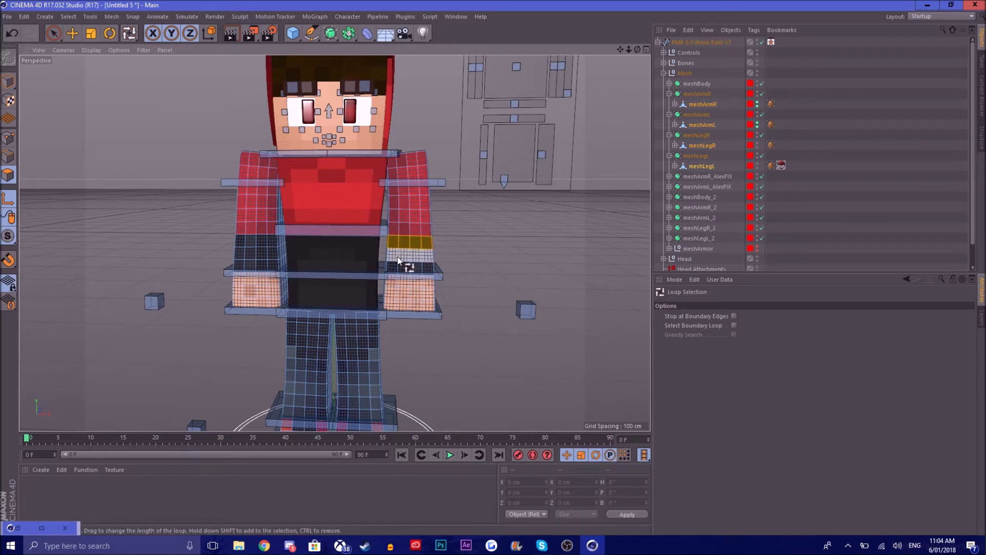
left_click_drag(399, 260, 396, 272)
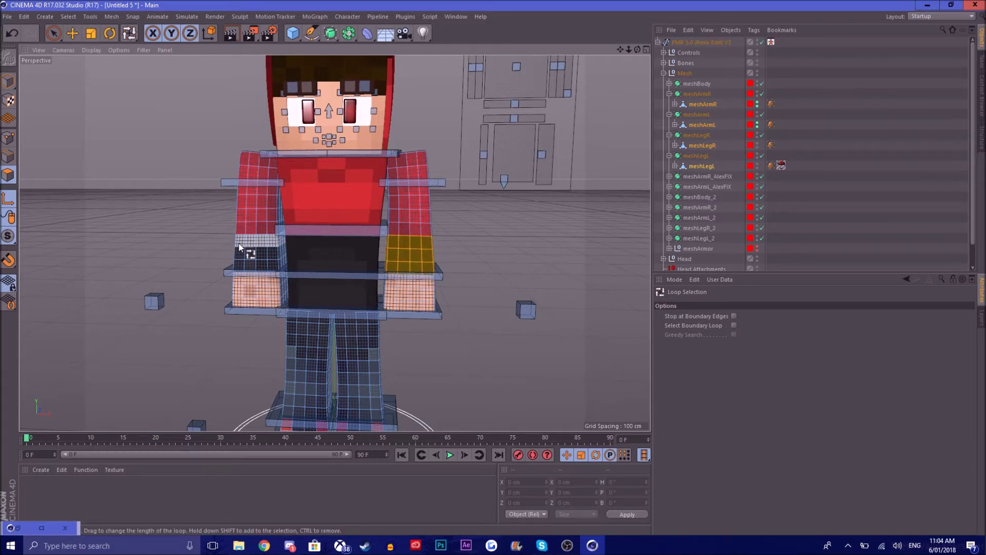
left_click_drag(239, 247, 245, 266)
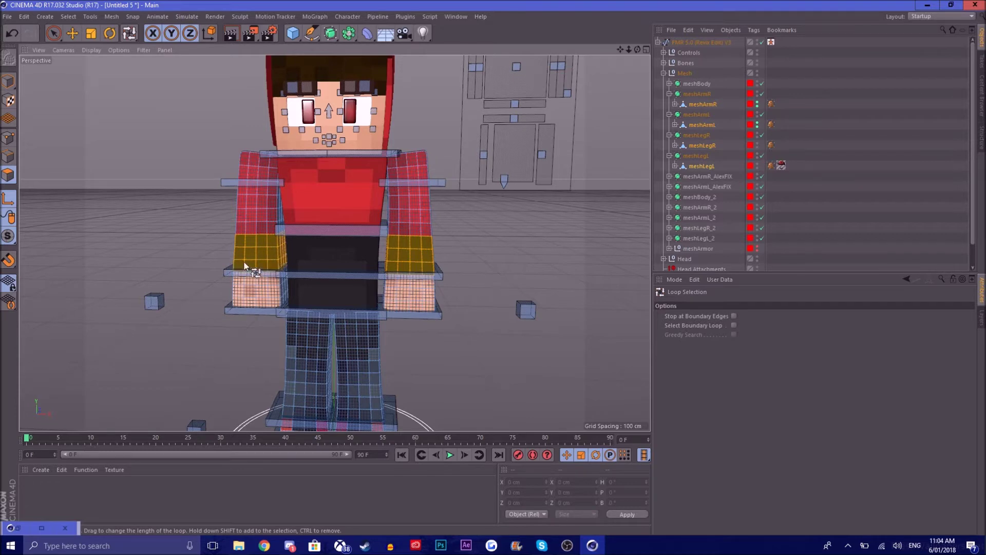
Add the polygon loops above the white sole of the character's left shoe to the selection, undoing the stray vertical leg loop.
left_click_drag(629, 50, 625, 52)
left_click_drag(621, 50, 628, 49)
key("Caps_Lock")
left_click(402, 324, "shift")
left_click(395, 359, "shift")
left_click(398, 367, "shift")
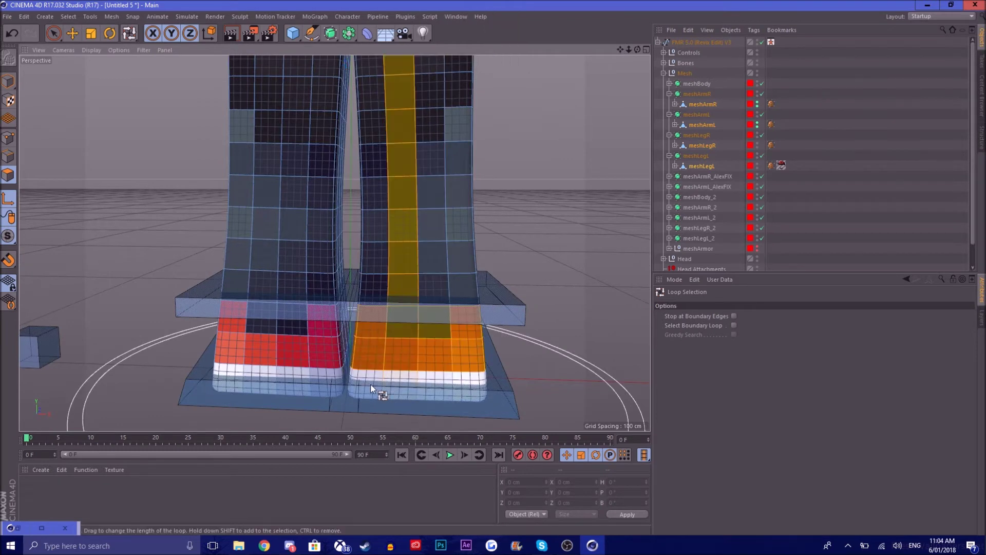
left_click(12, 33)
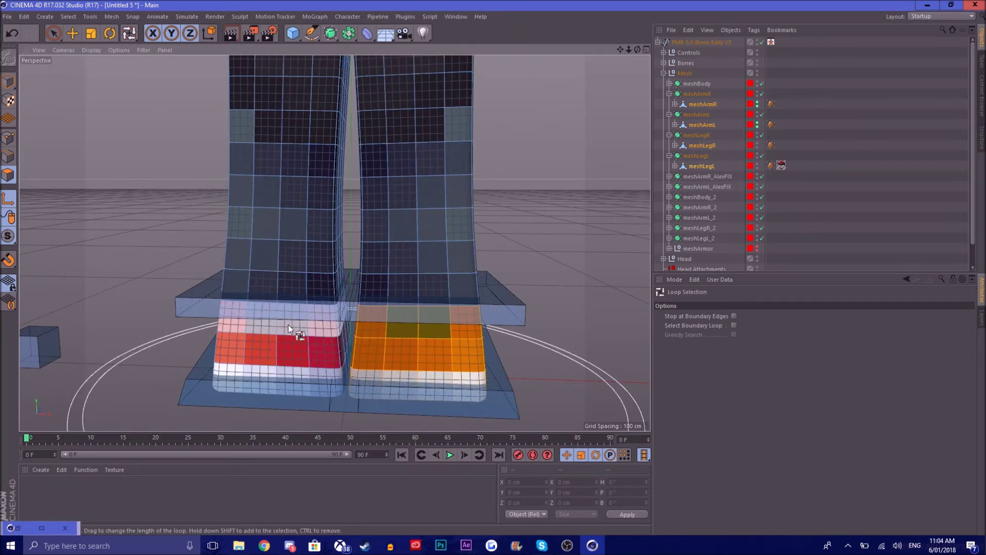
Add the matching polygon loops above the white sole of the character's right shoe to the selection.
left_click(296, 357, "shift")
left_click(13, 34)
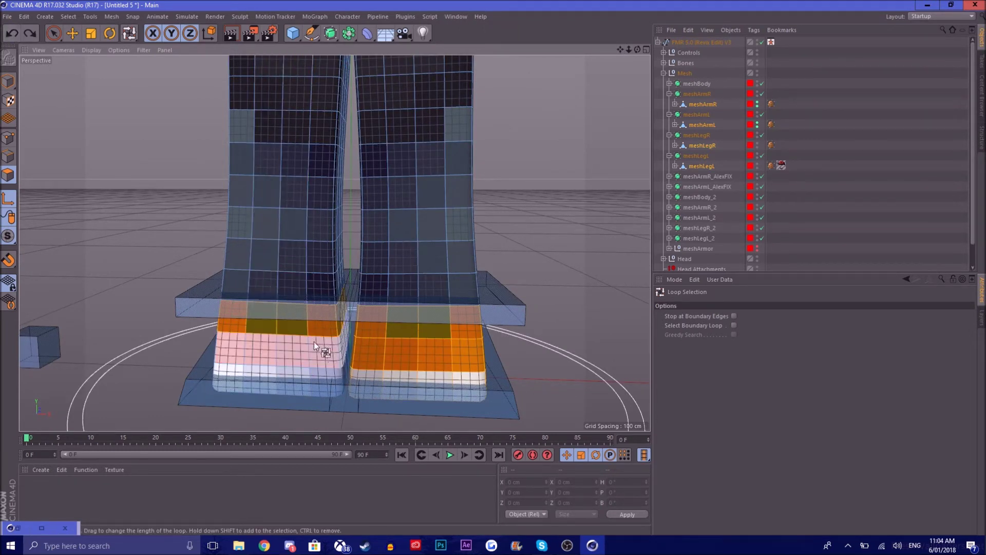
left_click(329, 369, "shift")
scroll(562, 122, "down", 3)
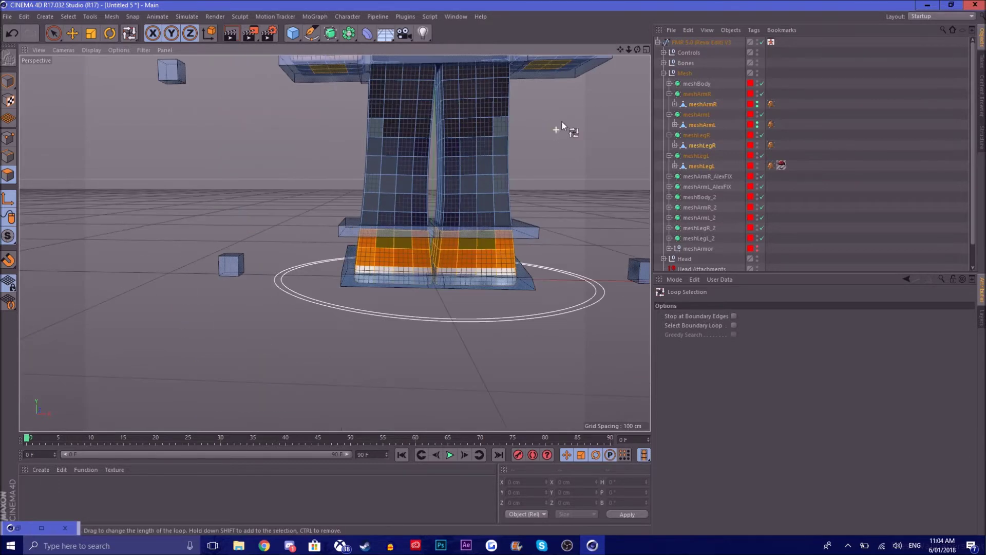
Remove the stray selected polygons on the undersides of both hands with Live Selection.
left_click_drag(620, 50, 552, 205)
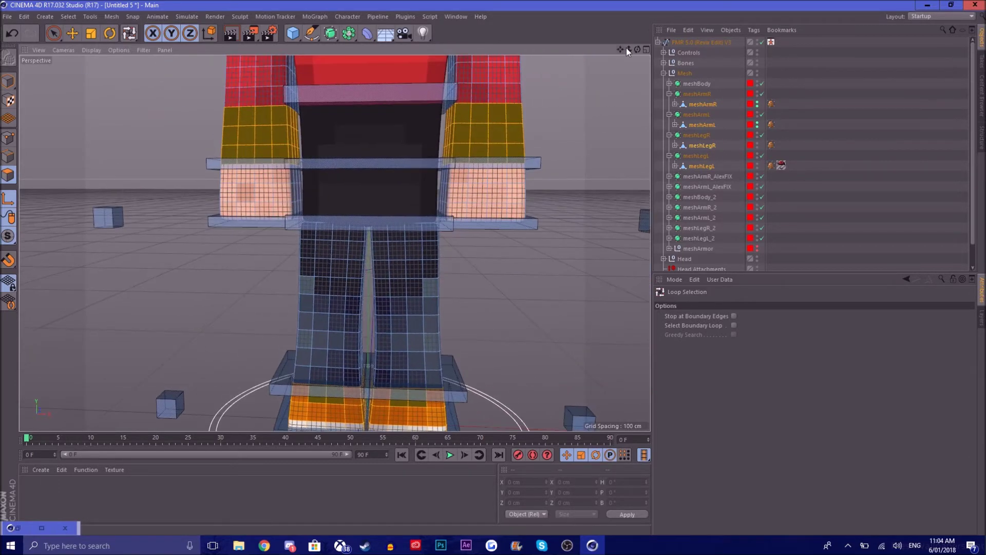
left_click_drag(637, 49, 536, 145)
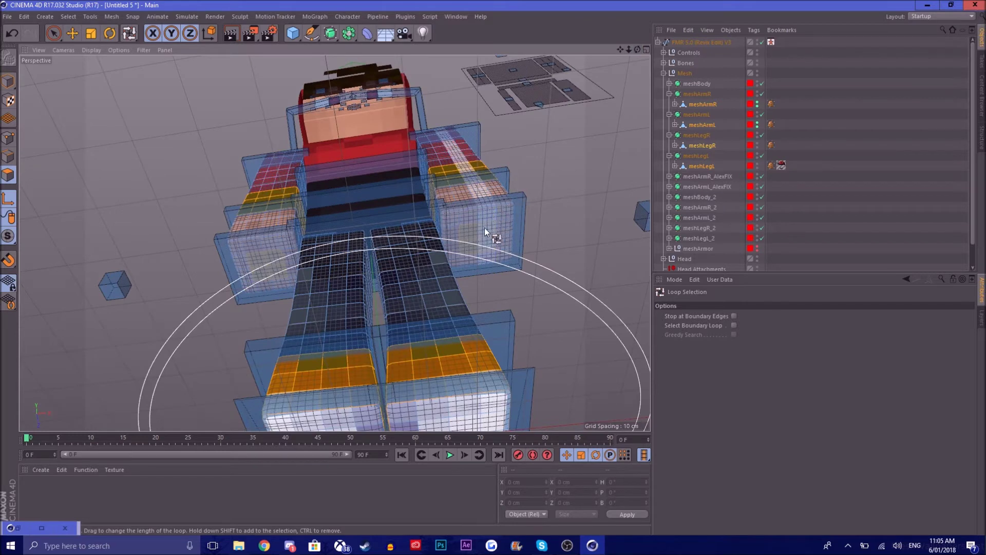
left_click(41, 18)
left_click(91, 42)
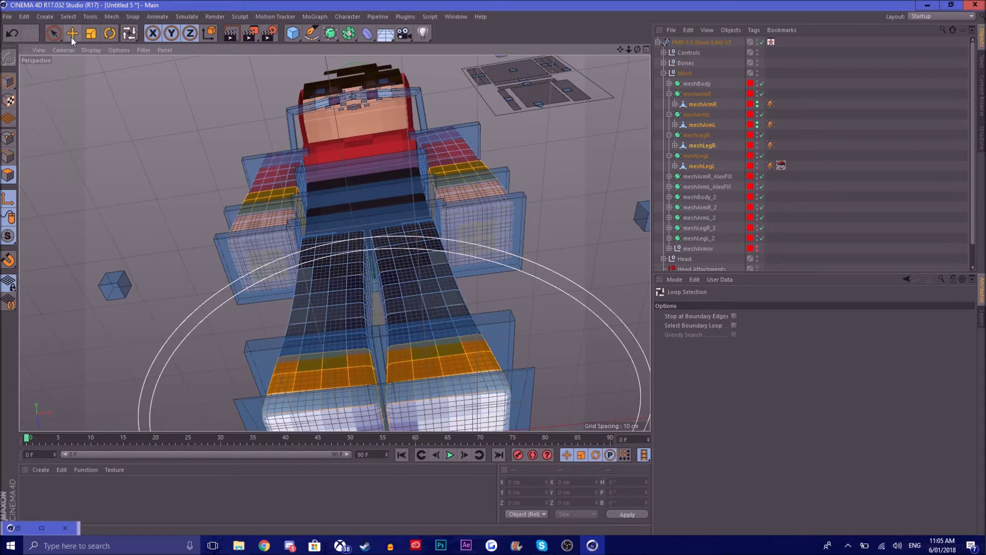
left_click(55, 34)
left_click_drag(467, 222, 506, 229, "ctrl")
left_click_drag(283, 244, 262, 265, "ctrl")
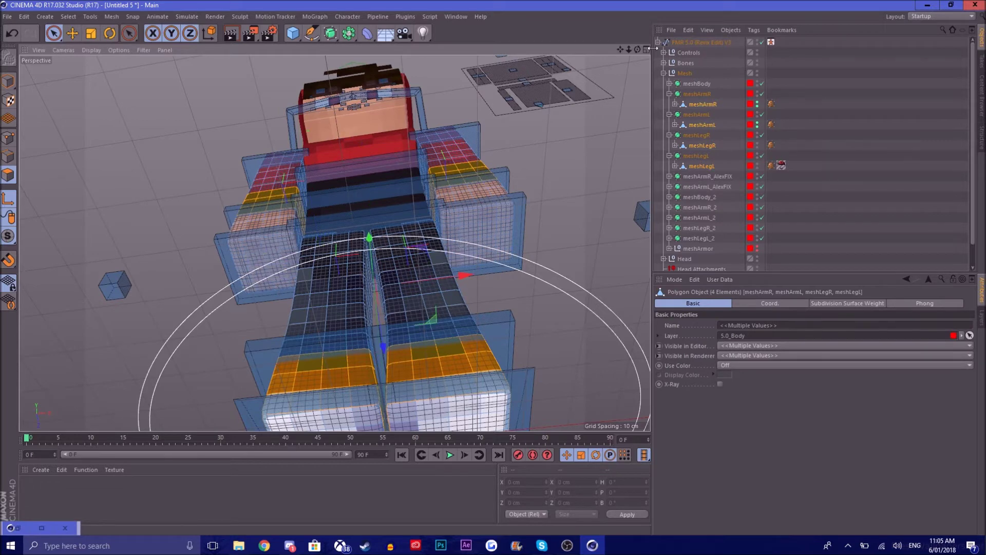
Extrude the selected sleeve and shoe bands with a maximum angle of 91° and a 1 cm offset, and disable realtime update.
left_click_drag(637, 49, 619, 126)
left_click_drag(629, 50, 588, 49)
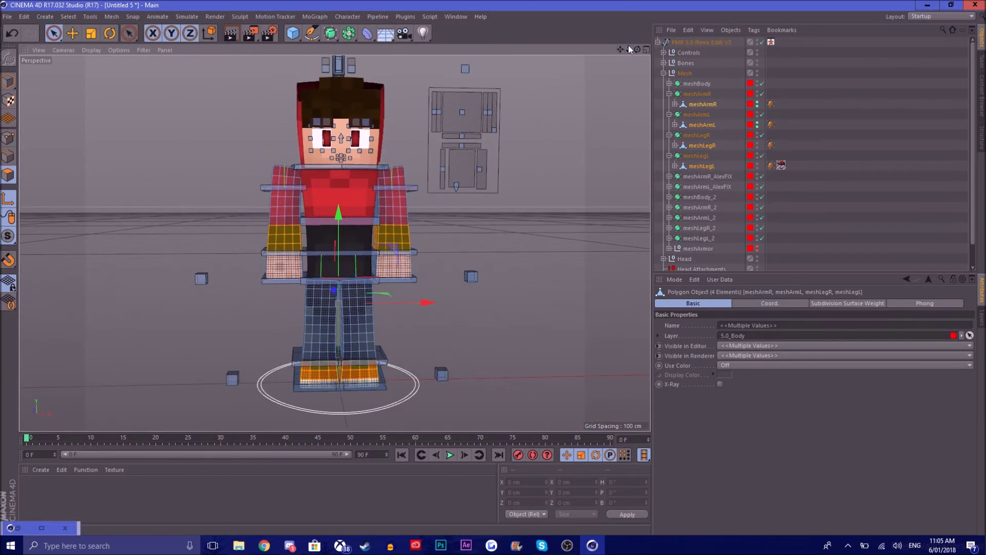
key("d")
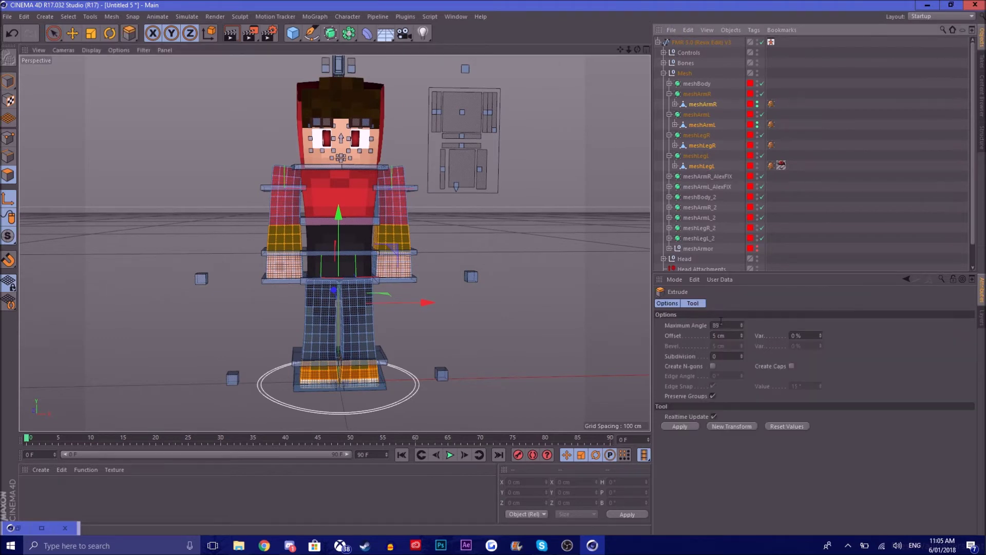
double_click(721, 324)
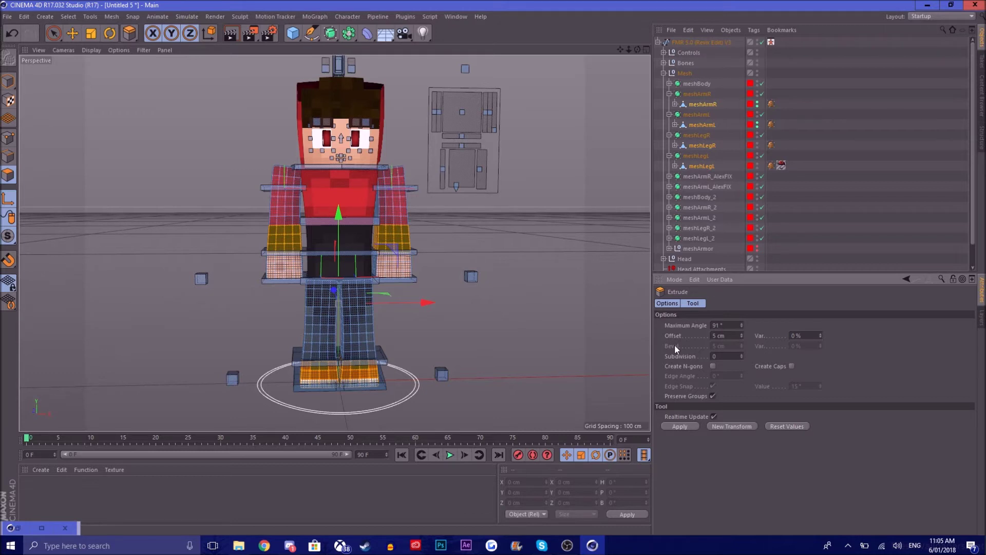
type("1")
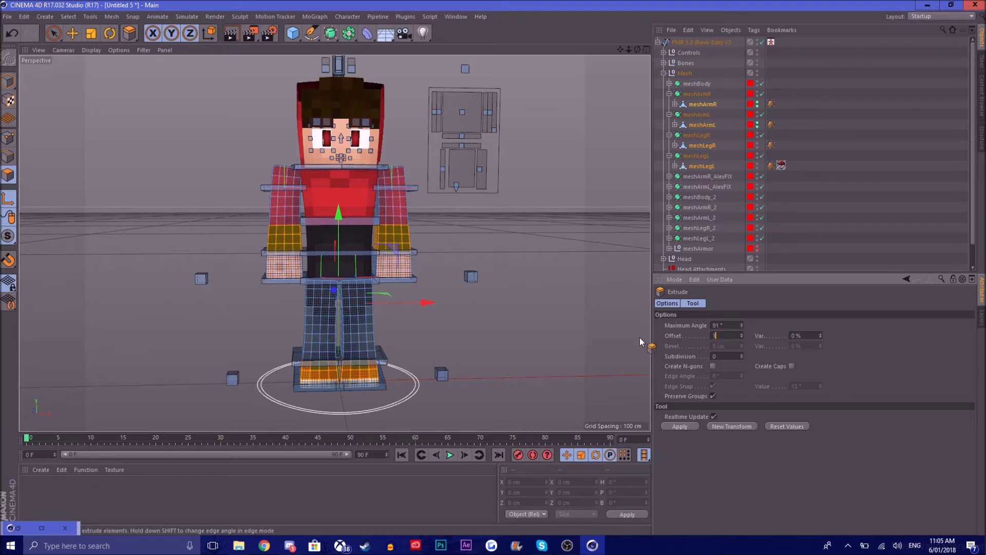
key("Return")
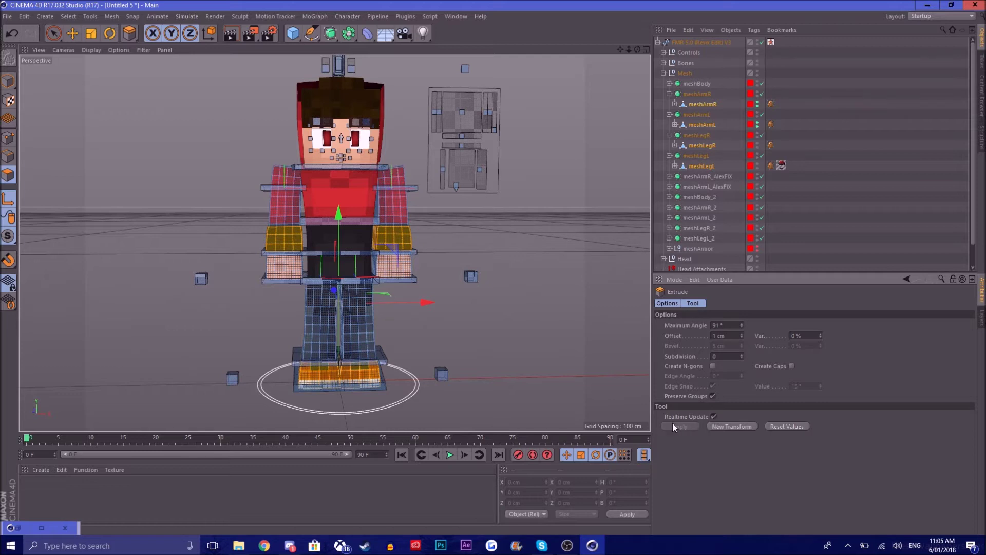
left_click(714, 417)
left_click(714, 417)
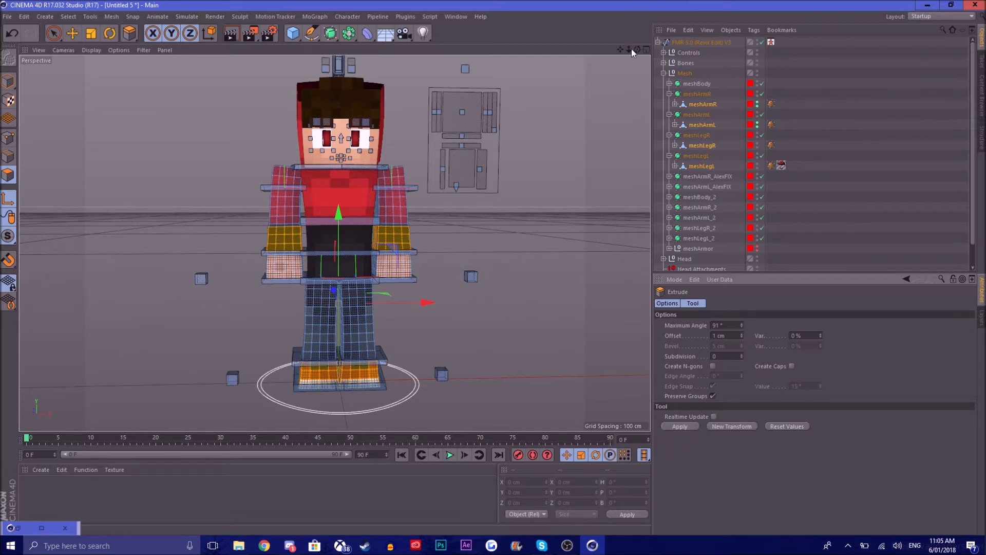
Undo the last extrusion and extrude the selected sleeve and shoe bands again with the 1 cm offset.
scroll(335, 243, "up", 6)
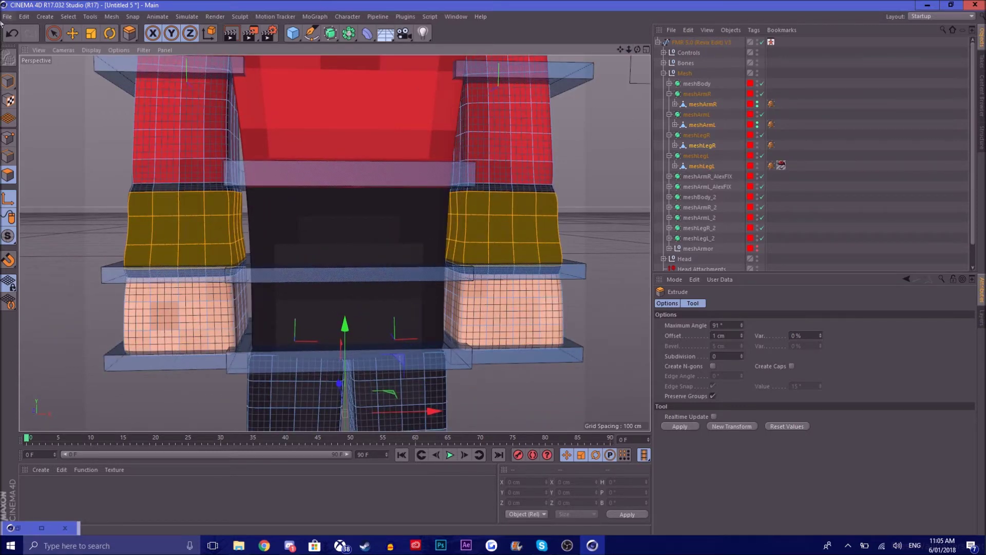
left_click(10, 34)
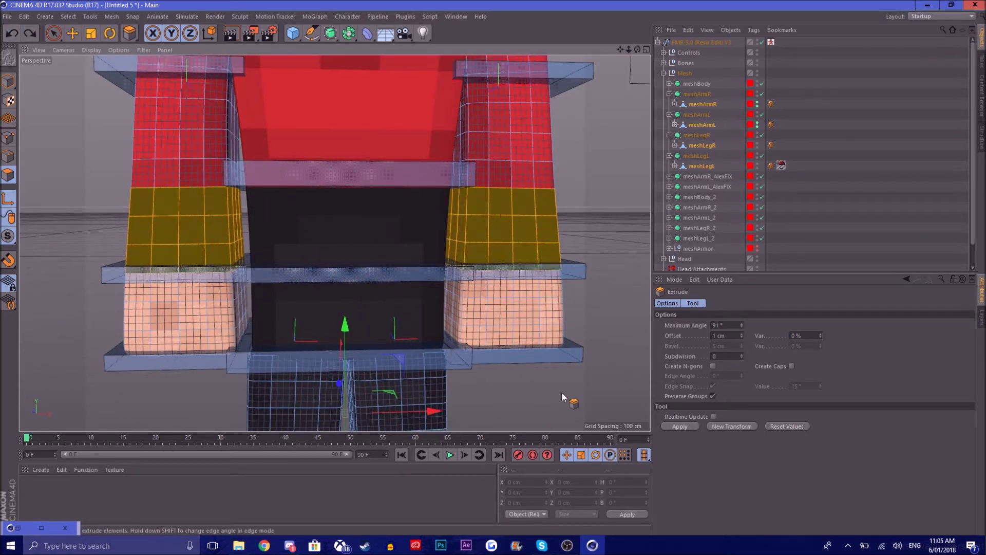
left_click(673, 427)
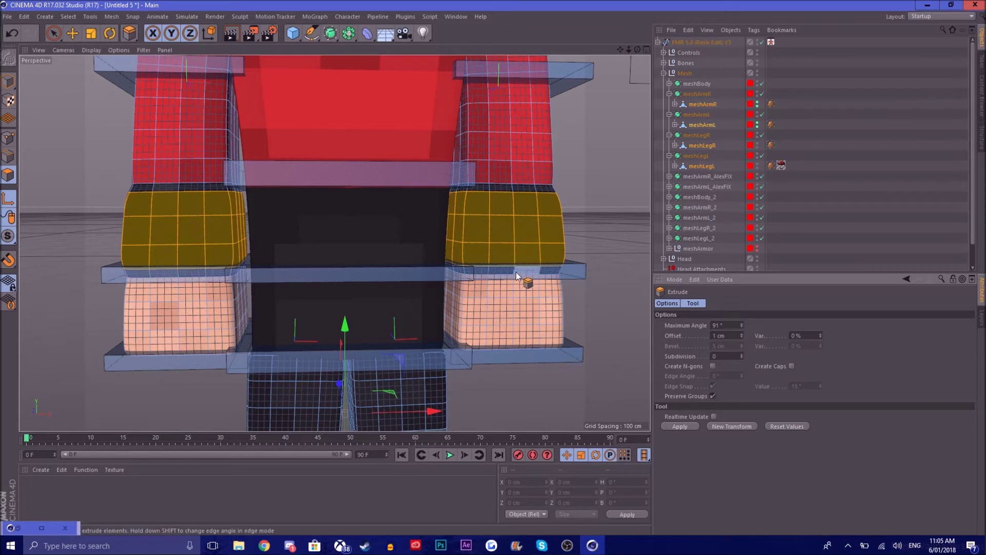
Add the thin upper and lower rim loops of both extruded sleeve bands to the selection with Loop Selection, undoing wrongly picked loops.
right_click(447, 222)
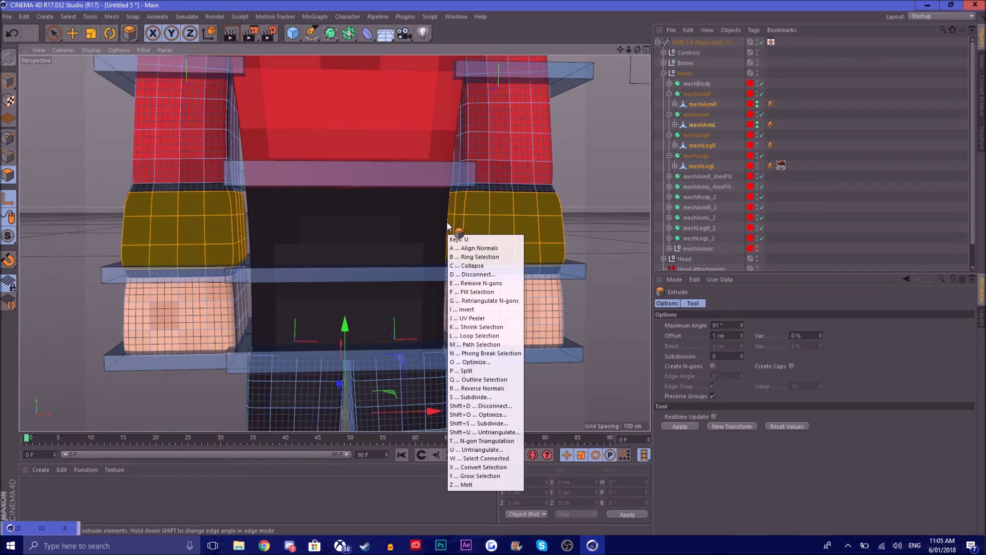
left_click(470, 247)
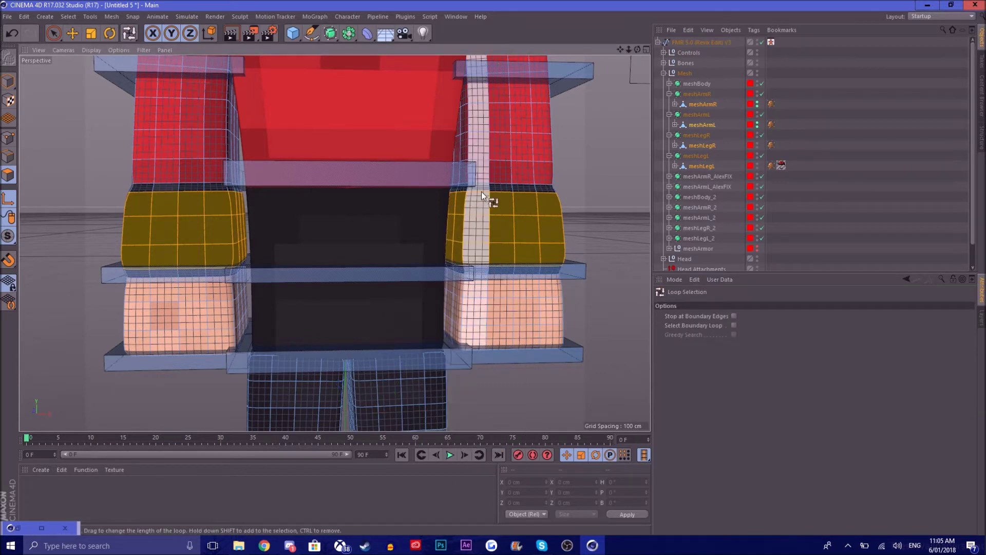
left_click(136, 187)
key("Caps_Lock")
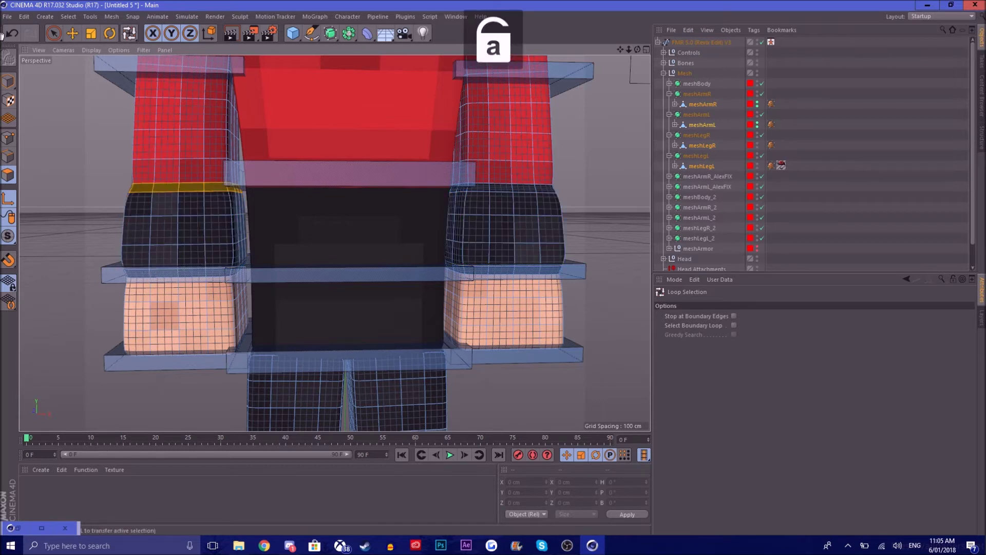
left_click(20, 32)
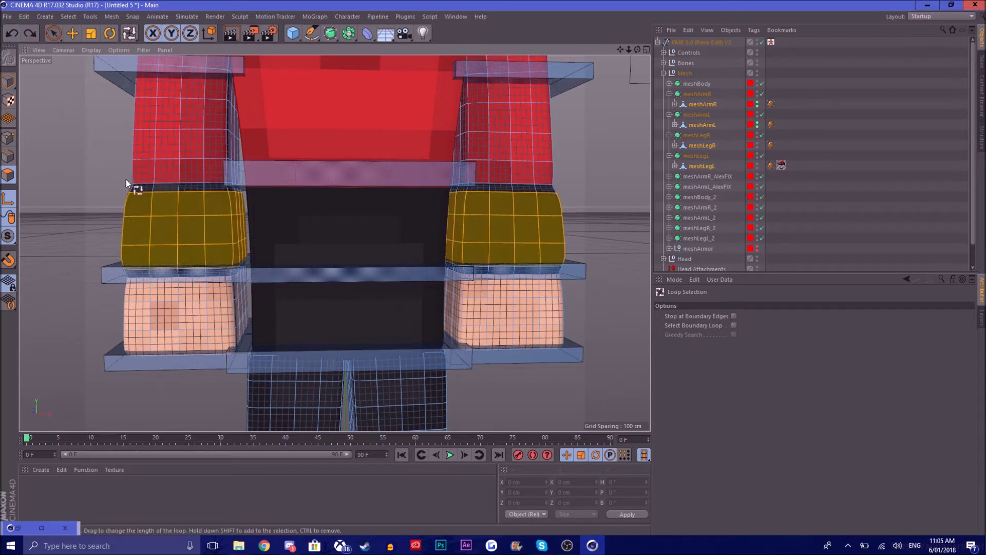
left_click(148, 200, "shift")
left_click(12, 33)
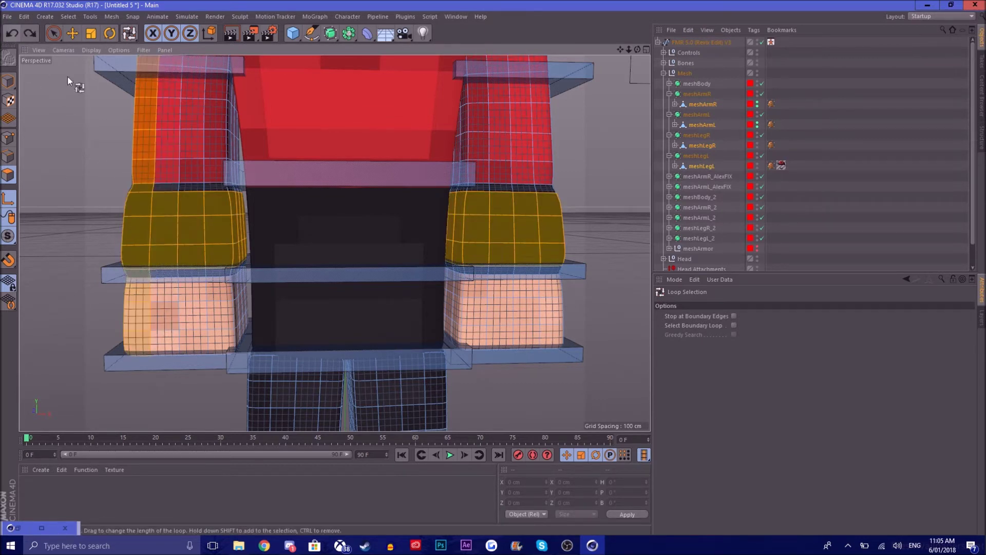
left_click(202, 186, "shift")
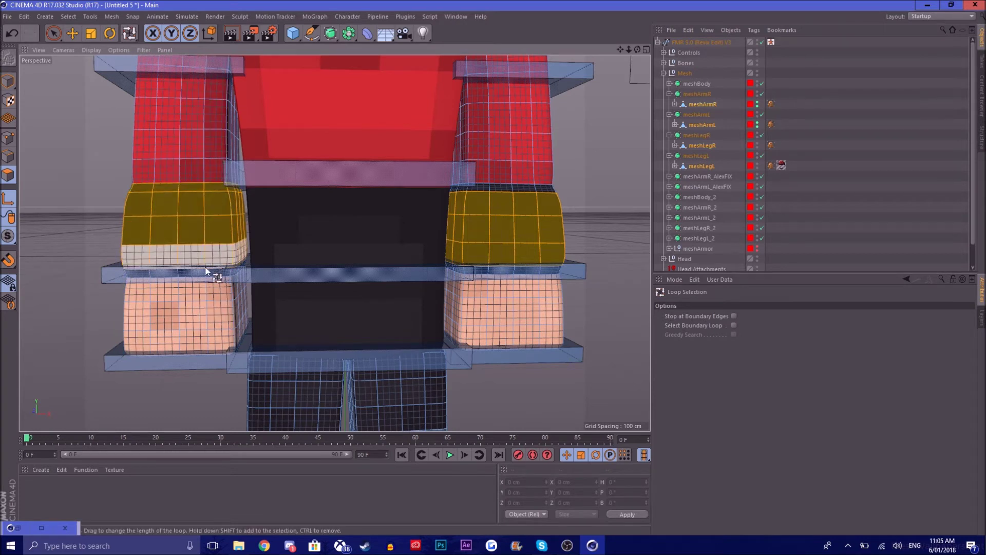
left_click(205, 267, "shift")
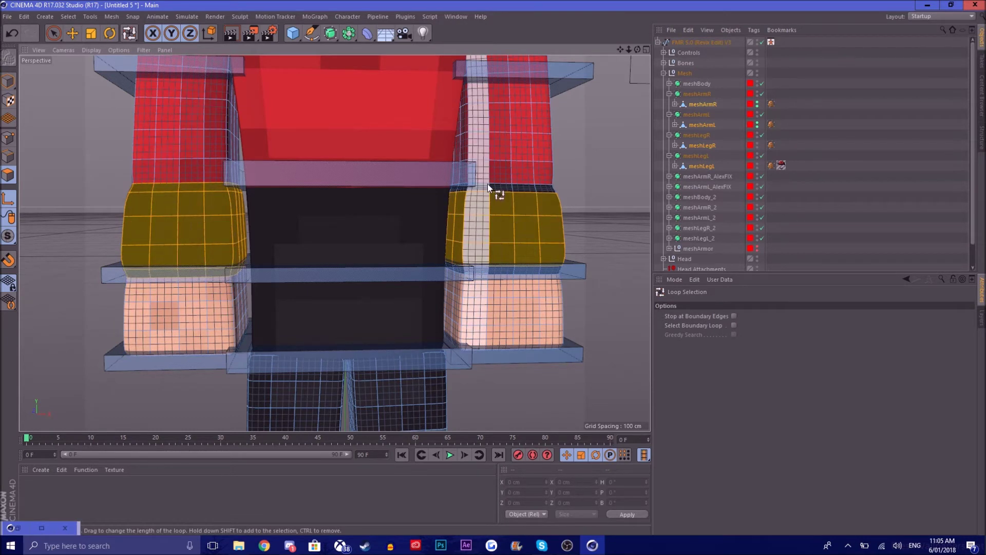
left_click(496, 249, "shift")
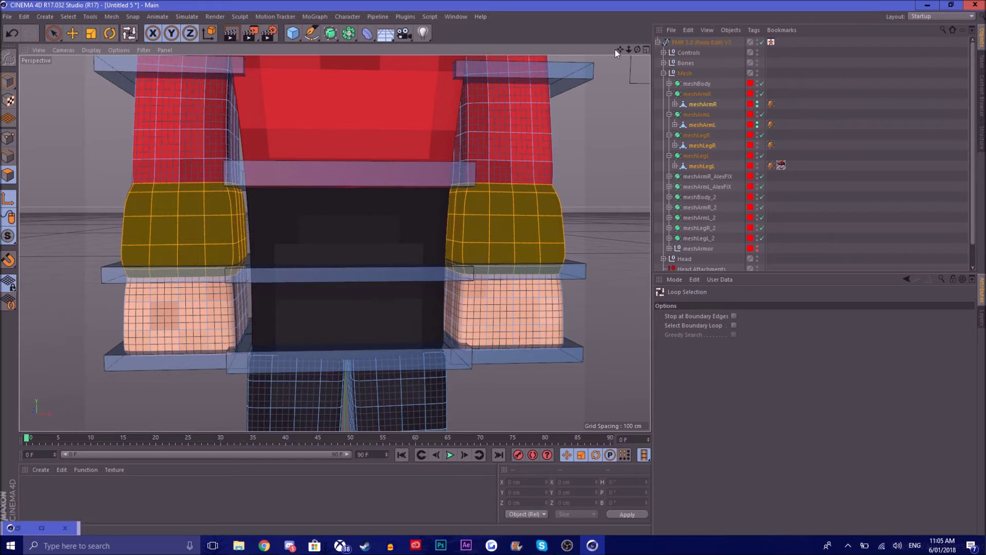
Add the rim loops of both extruded shoe bands to the selection and set the selection's subdivision surface weight to 100%.
left_click_drag(620, 50, 620, 4)
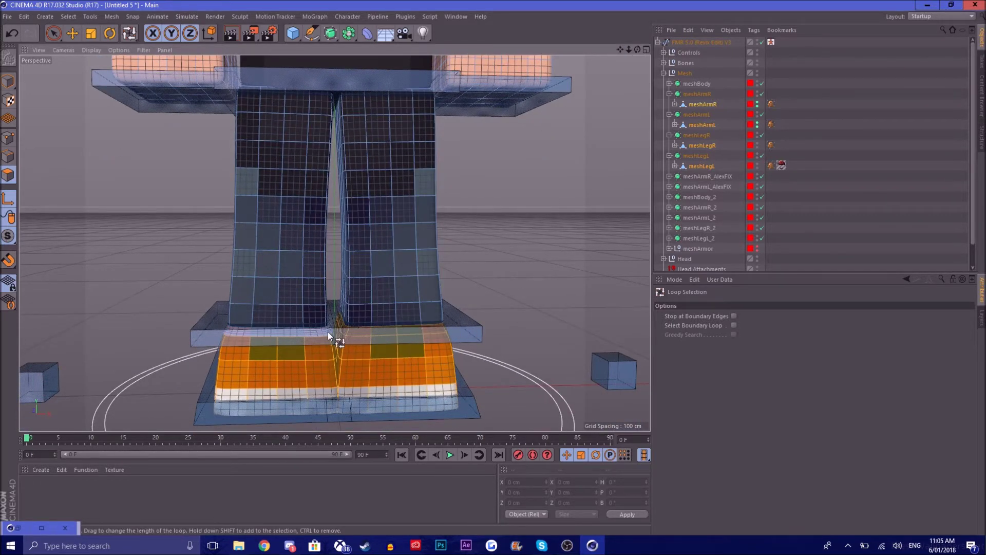
key("m")
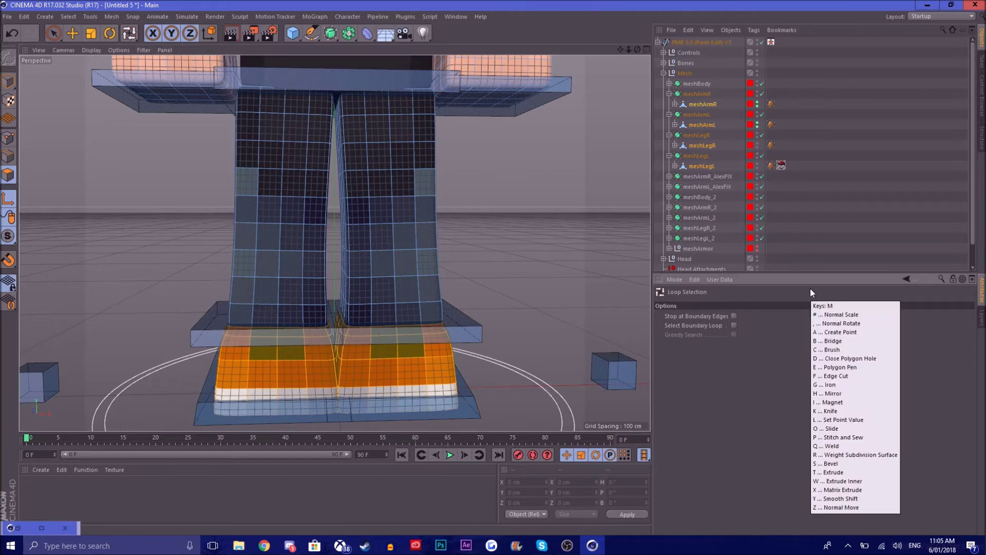
key("r")
left_click(964, 326)
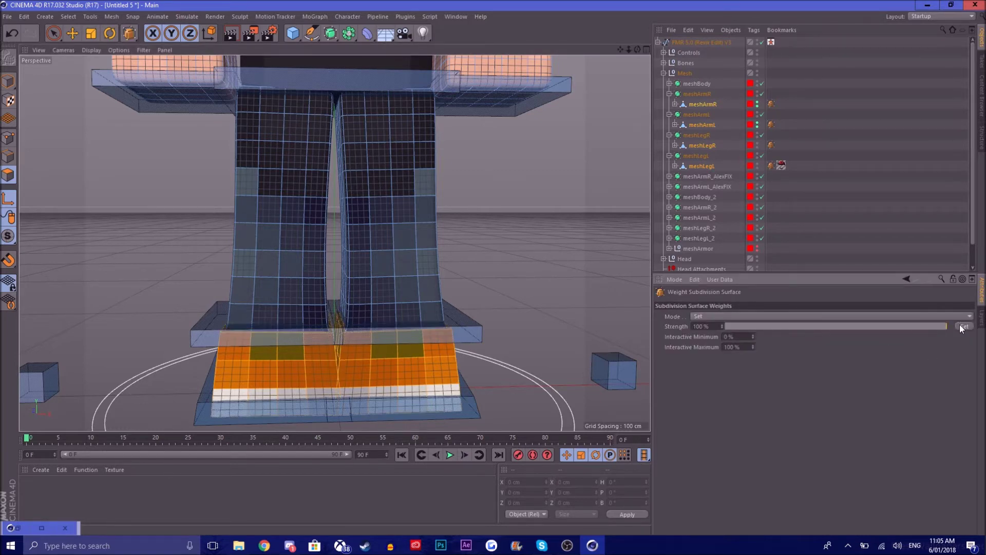
left_click_drag(621, 50, 620, 250)
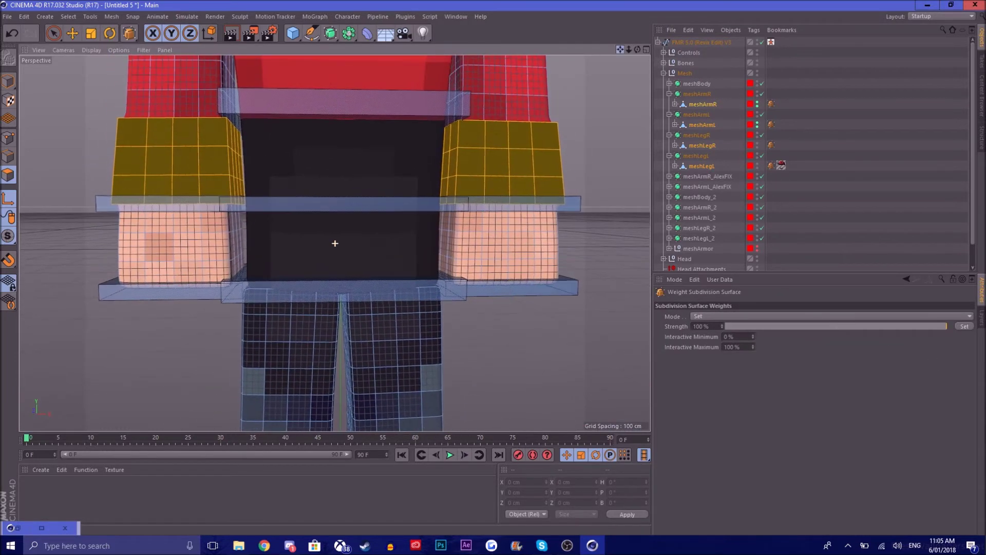
Switch to Model mode with the Move tool and select the character's head object.
left_click(8, 81)
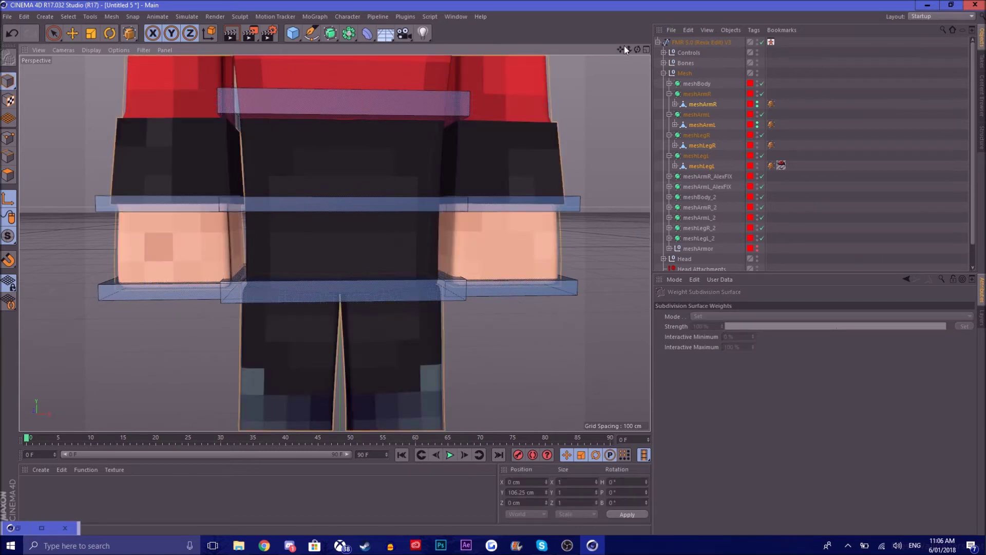
left_click_drag(622, 48, 495, 59)
left_click(72, 31)
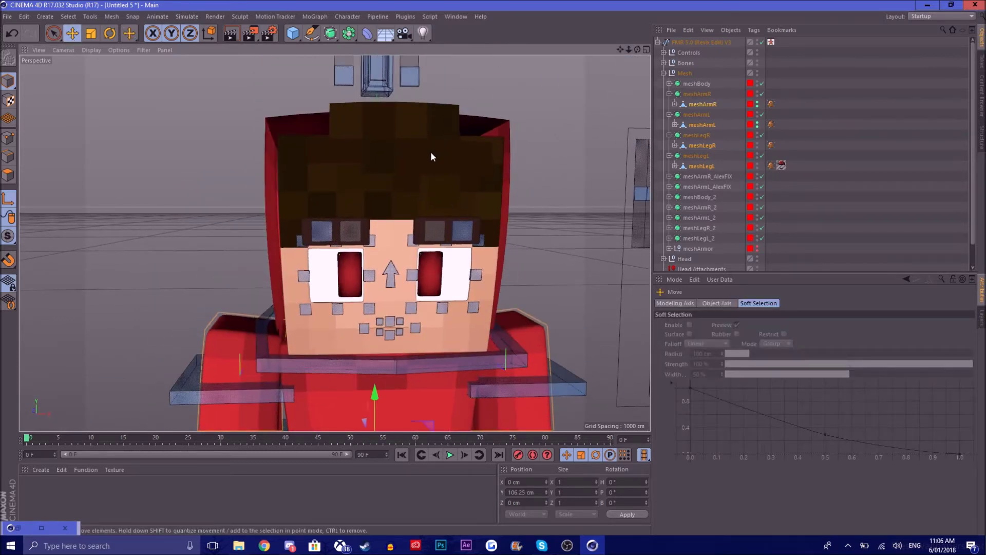
left_click(665, 94)
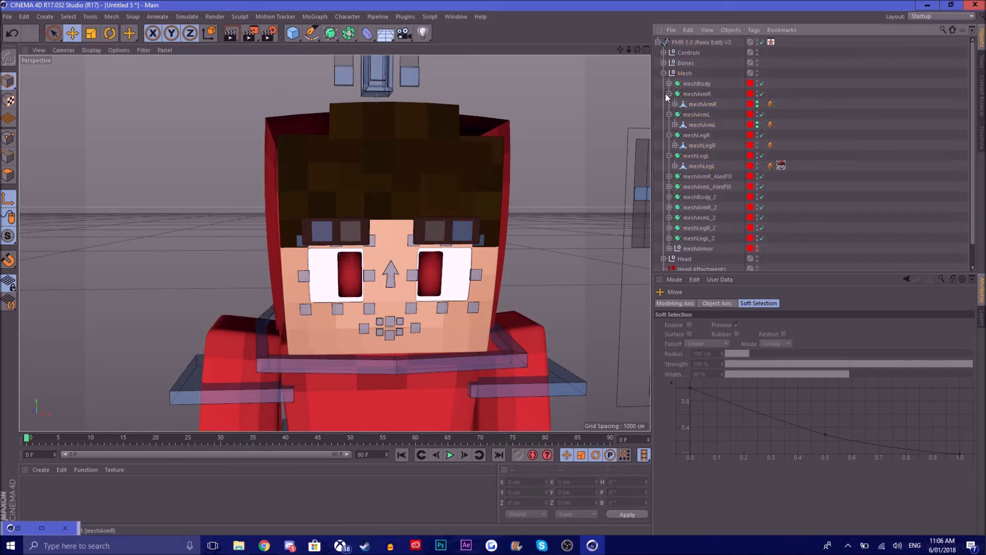
left_click(669, 94)
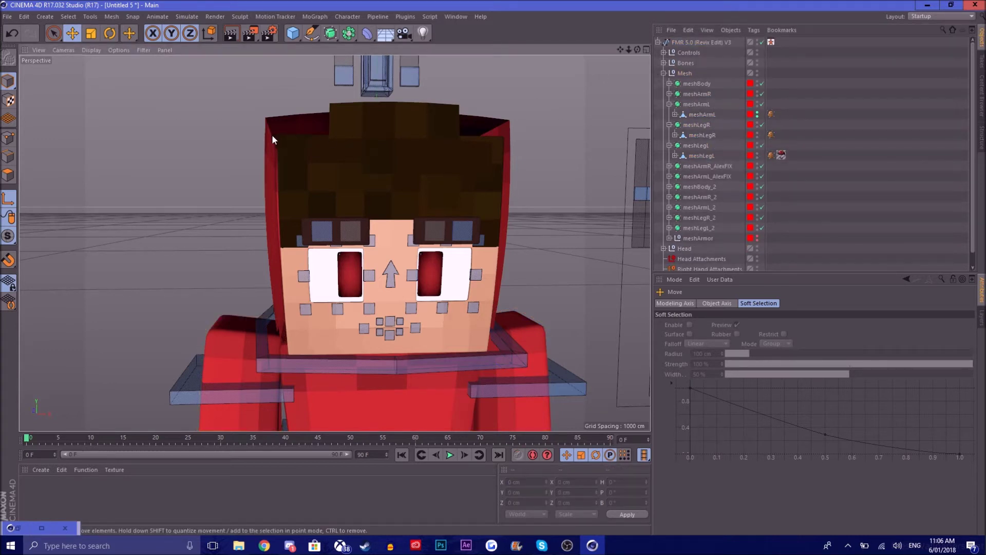
left_click(357, 145)
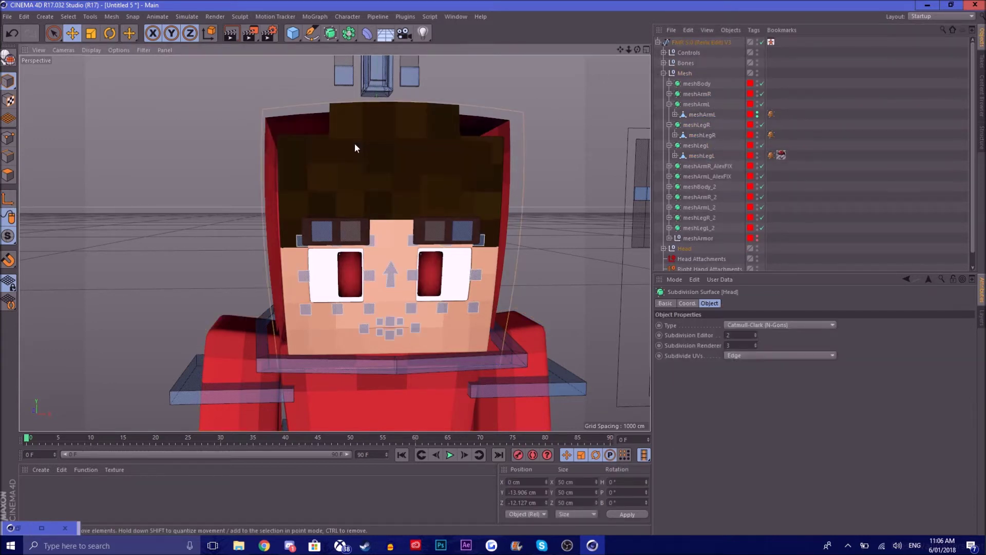
Collapse the Mesh group, expand the Head hierarchy down to Head Data and select EXTRUDE_meshHat.
left_click(7, 176)
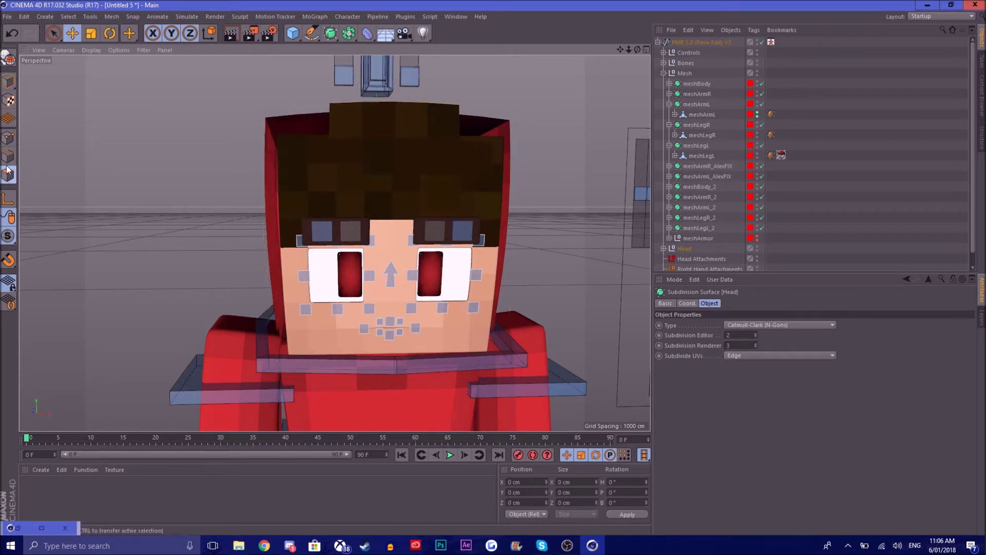
left_click(8, 99)
left_click(663, 73)
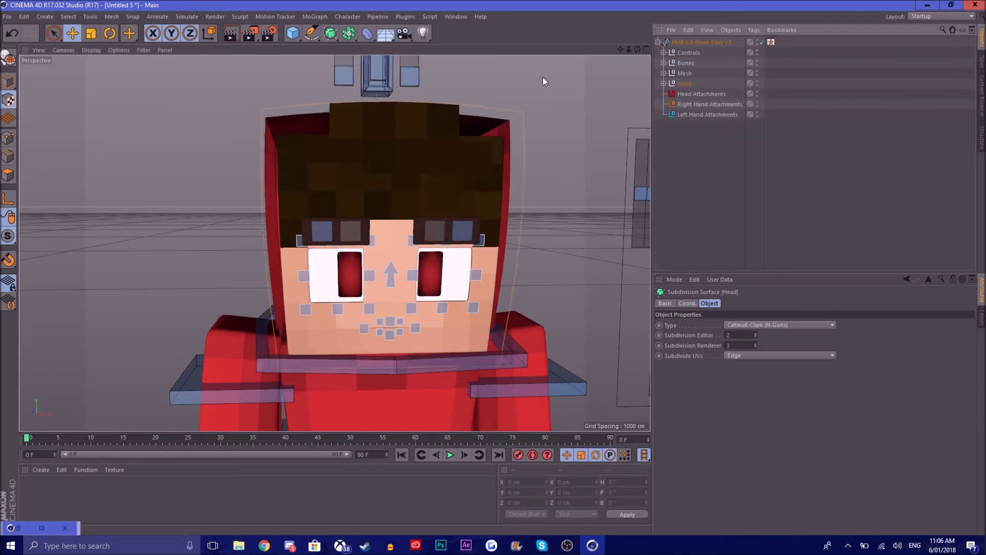
left_click(663, 84)
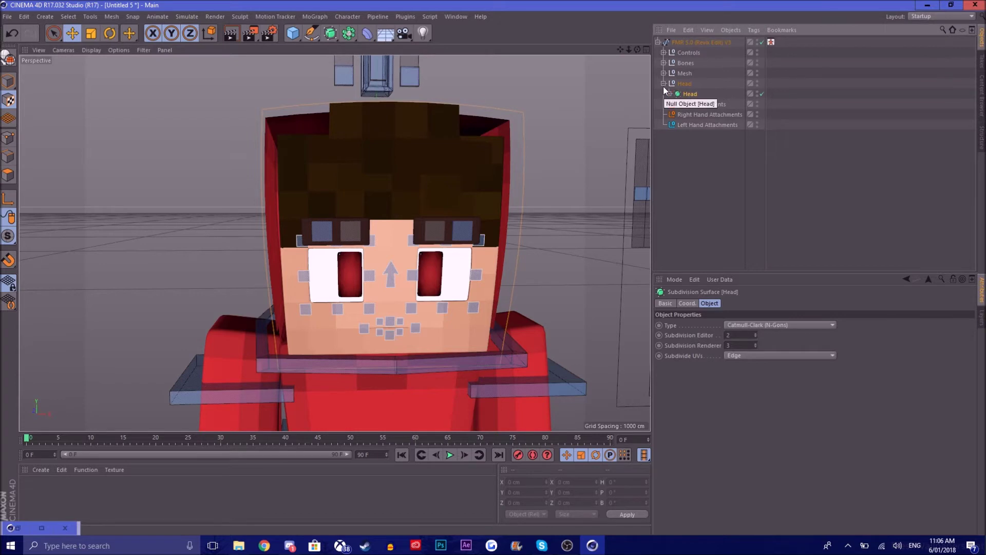
left_click(669, 94)
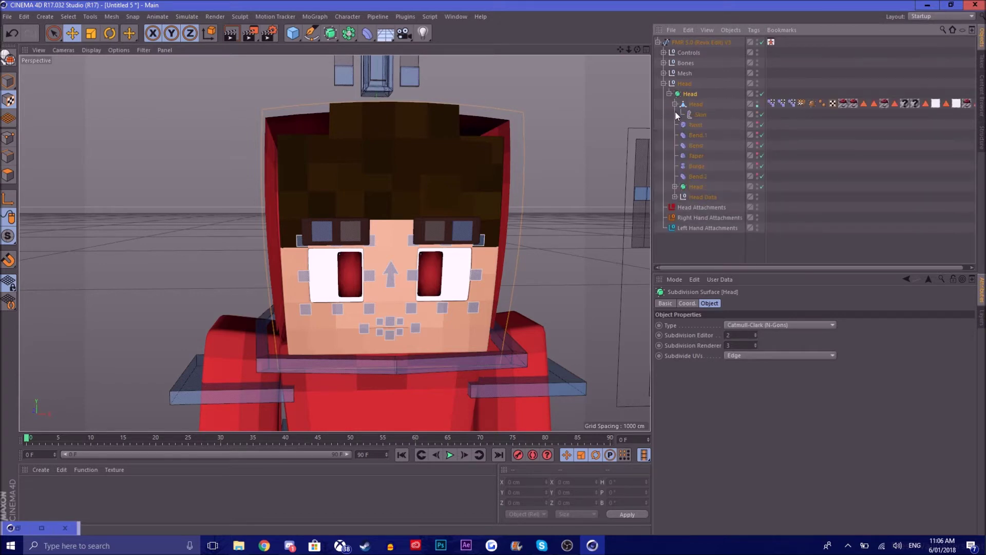
left_click(675, 187)
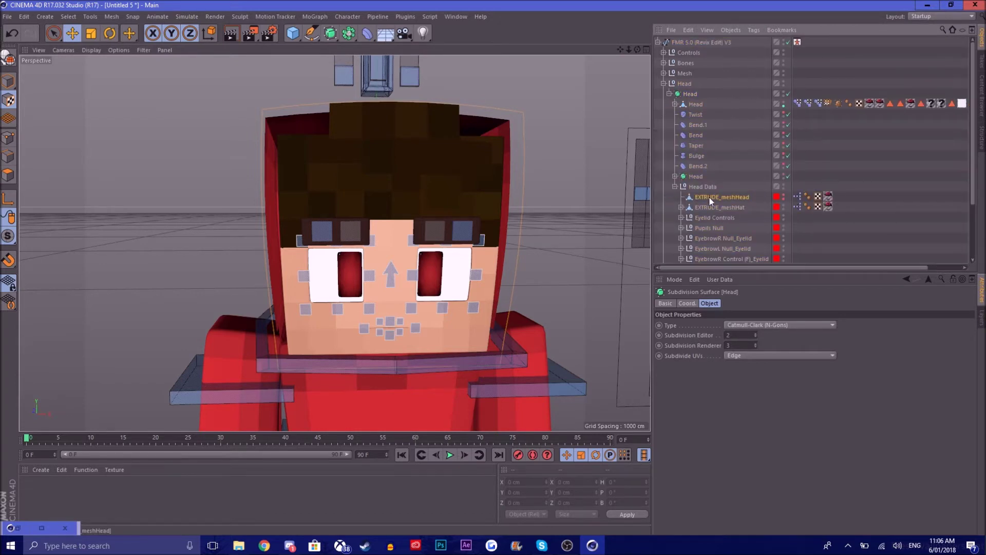
left_click(706, 206)
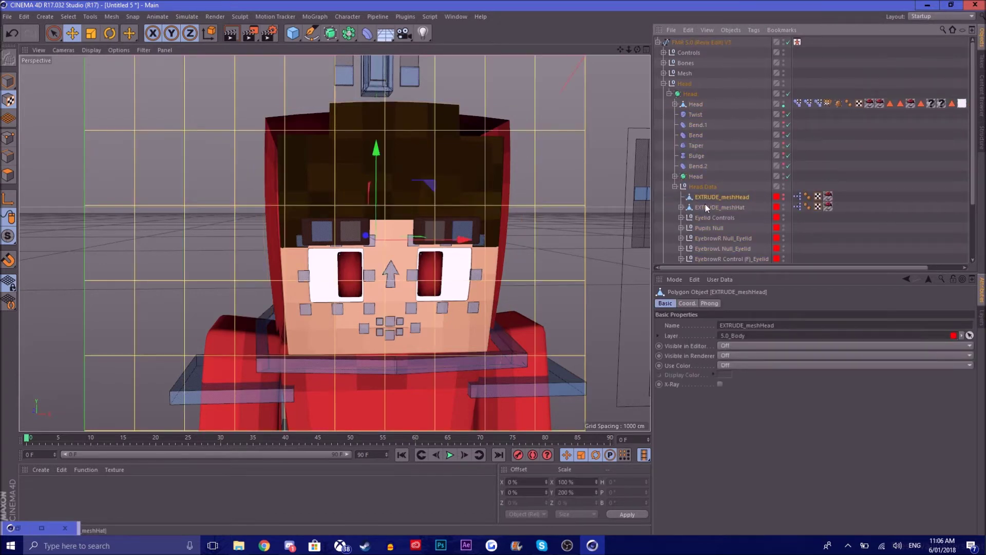
left_click(8, 176)
left_click(450, 263)
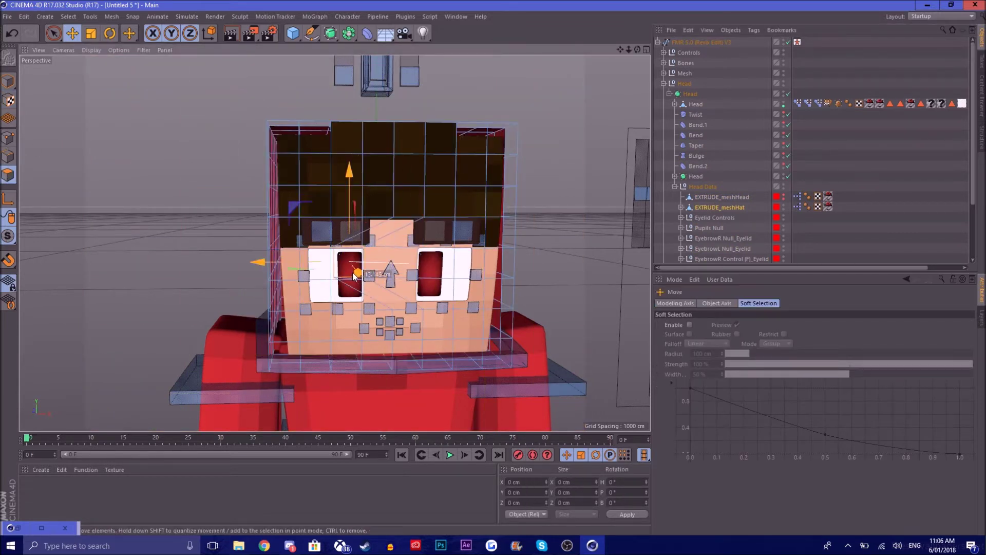
left_click(12, 33)
left_click(10, 34)
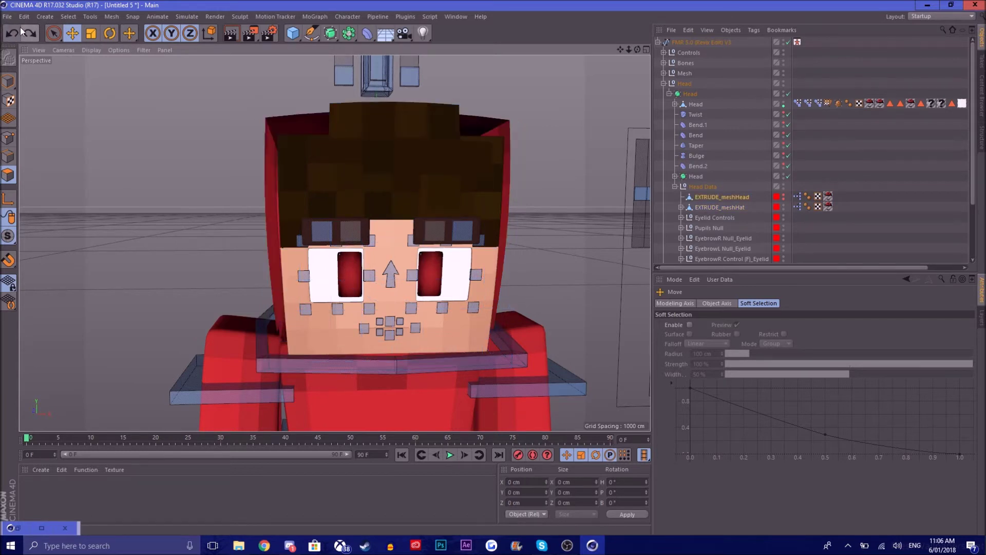
left_click(31, 34)
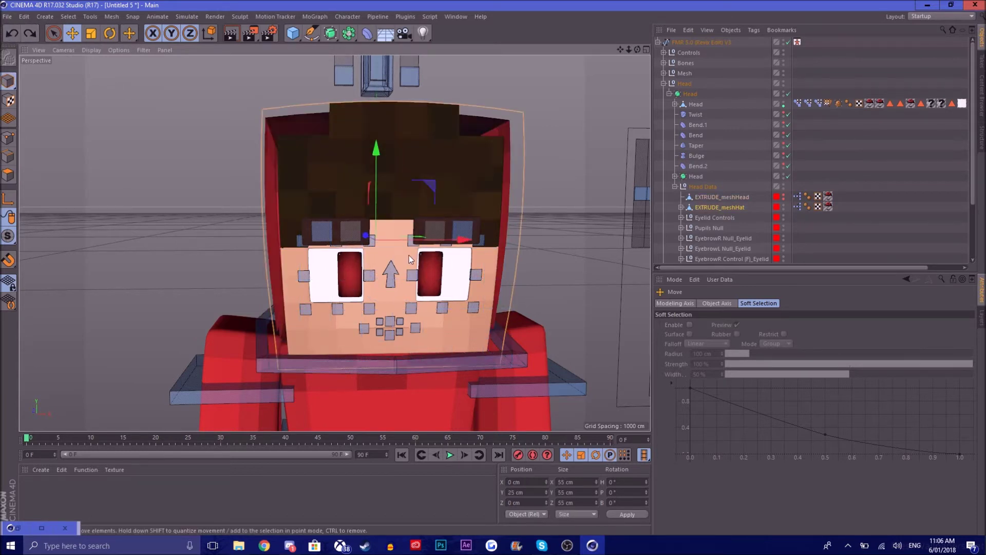
Move EXTRUDE_meshHat sideways off the head to about X -101 cm and switch to polygon editing.
left_click_drag(429, 239, 99, 171)
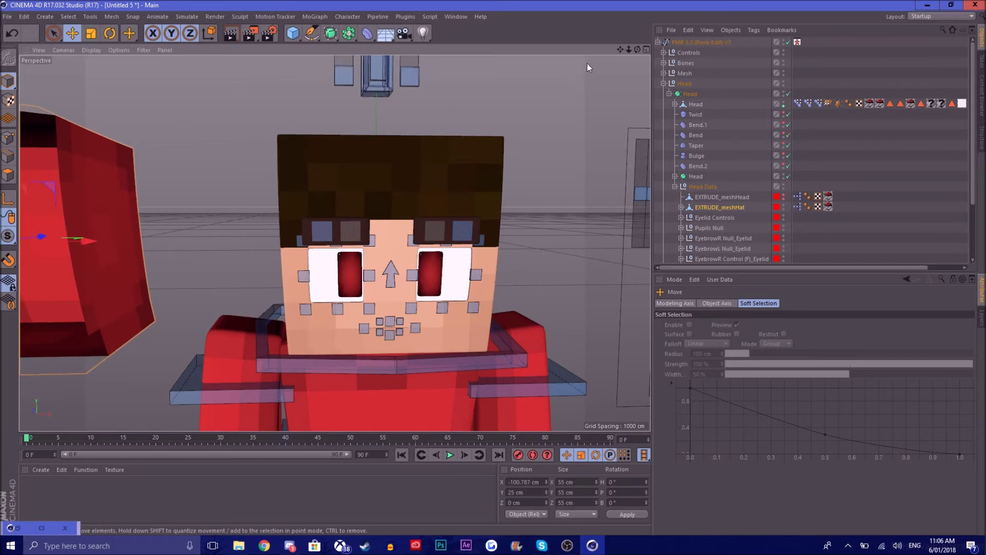
left_click_drag(619, 49, 970, 39)
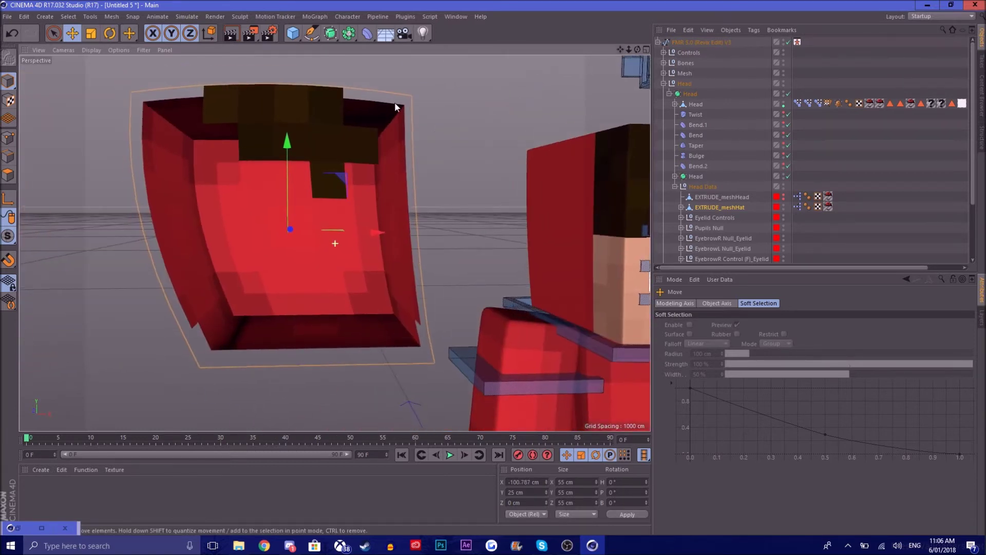
left_click(9, 180)
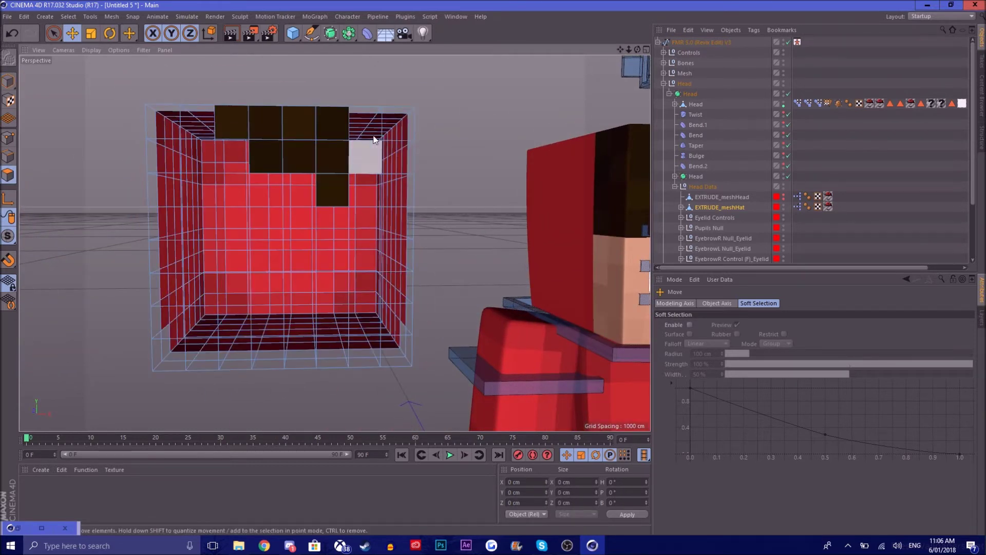
left_click(216, 118)
mouse_move(216, 118)
left_mouse_down()
mouse_move(261, 117)
mouse_move(233, 114)
left_mouse_up()
left_click(206, 87)
key("ctrl+z")
Select all the dark brown hair polygons on the front of the hat mesh with Live Selection.
left_click(54, 34)
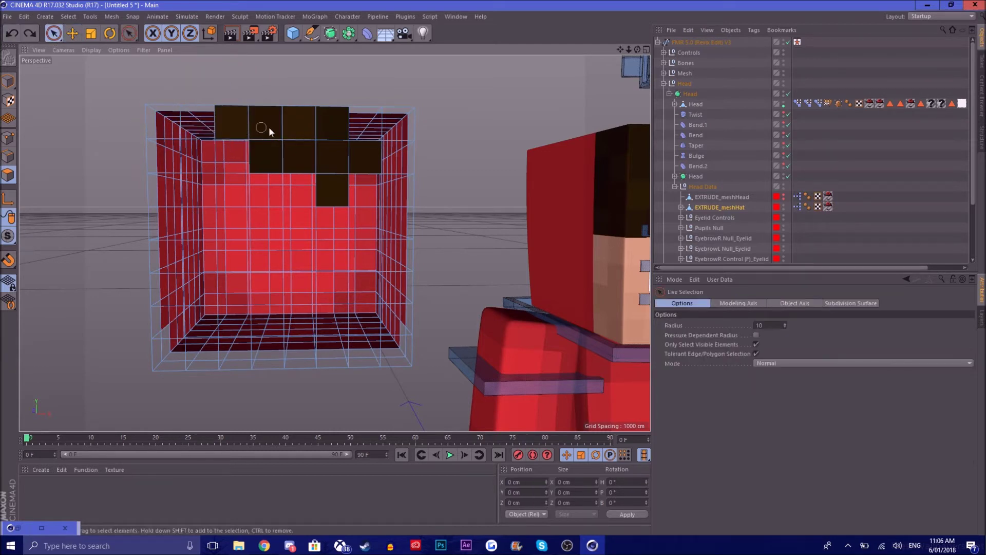
mouse_move(271, 154)
left_mouse_down()
mouse_move(264, 136)
mouse_move(275, 123)
left_mouse_up()
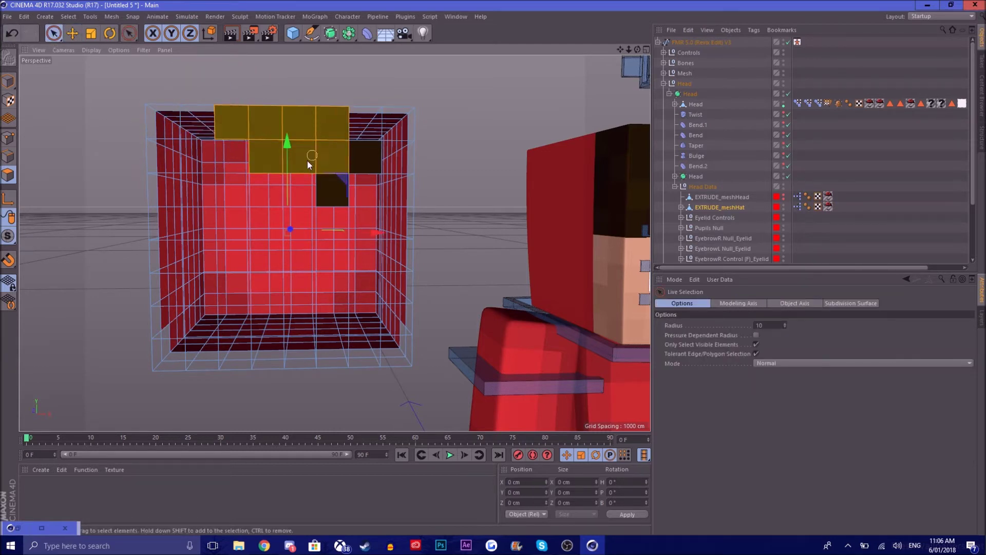
left_click(325, 189, "shift")
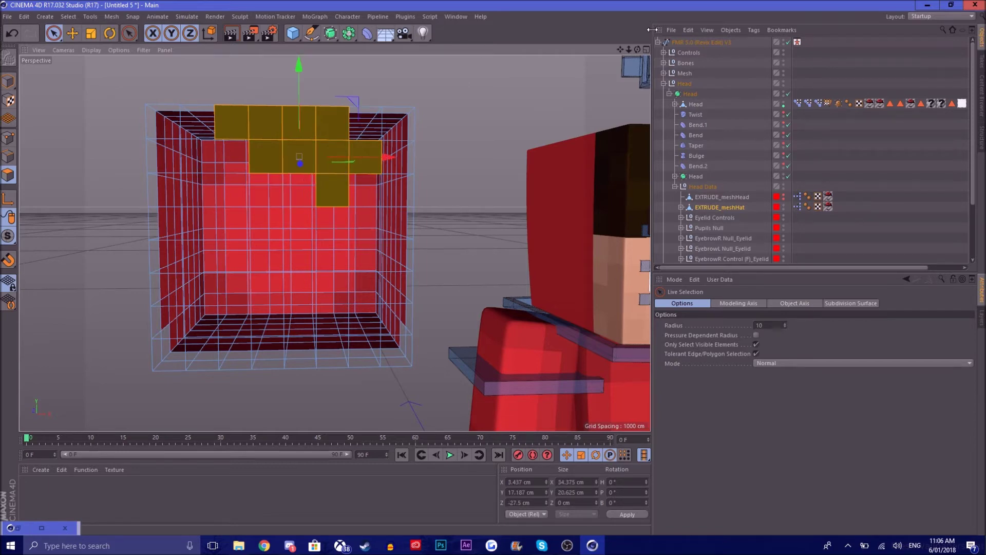
Add the red polygon loops around the hat's top, sides and underside to the selection with Loop Selection, from front to back.
left_click_drag(638, 49, 137, 198)
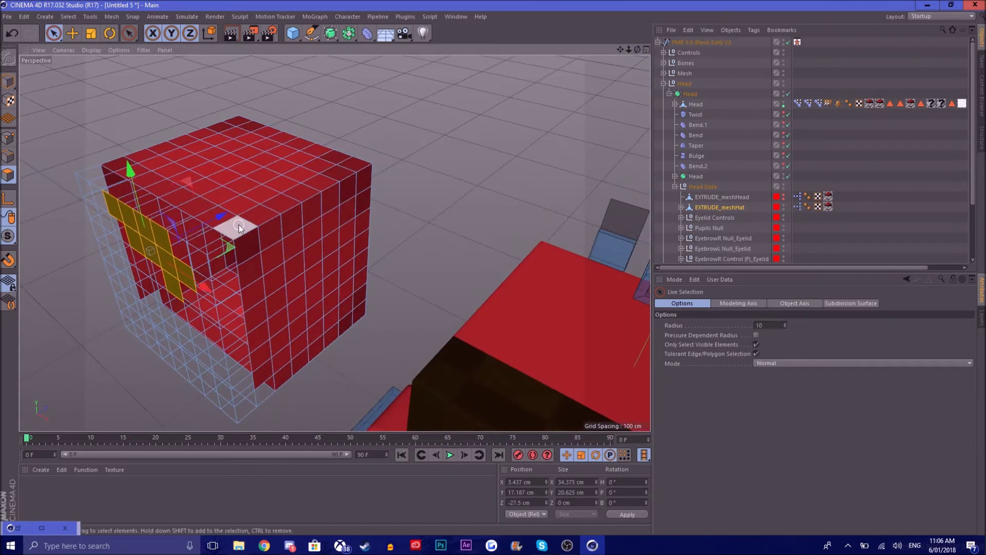
key("u")
key("l")
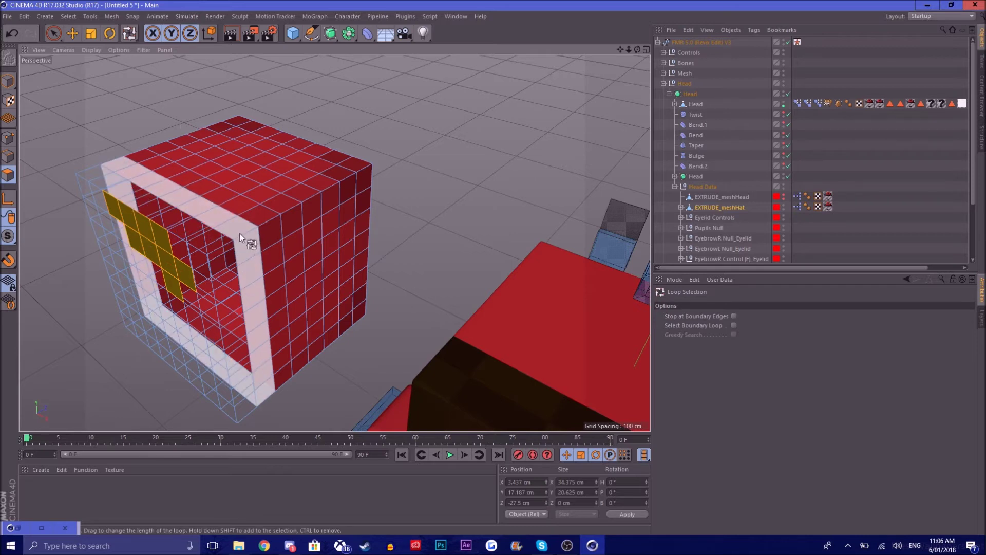
left_click(279, 217, "shift")
left_click(279, 217, "shift")
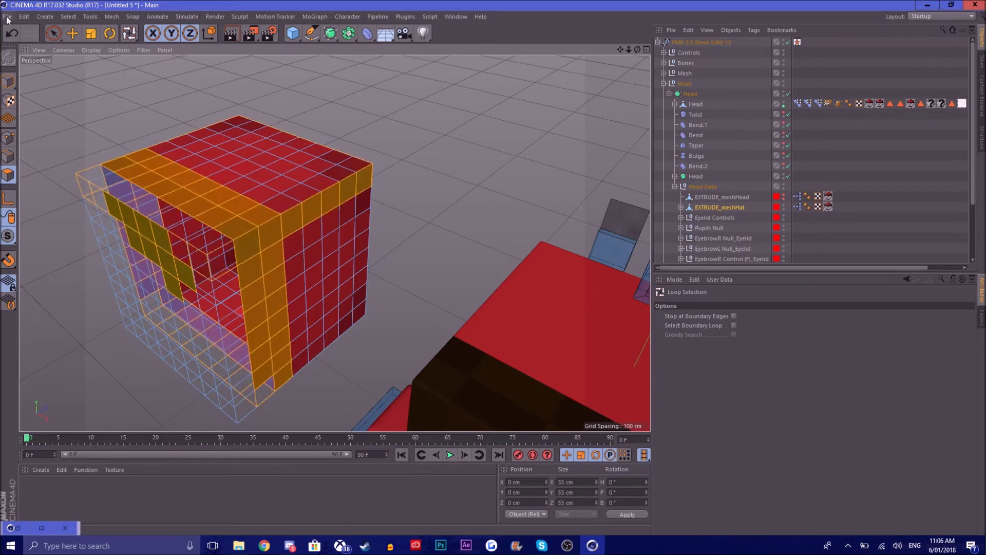
key("ctrl+shift+a")
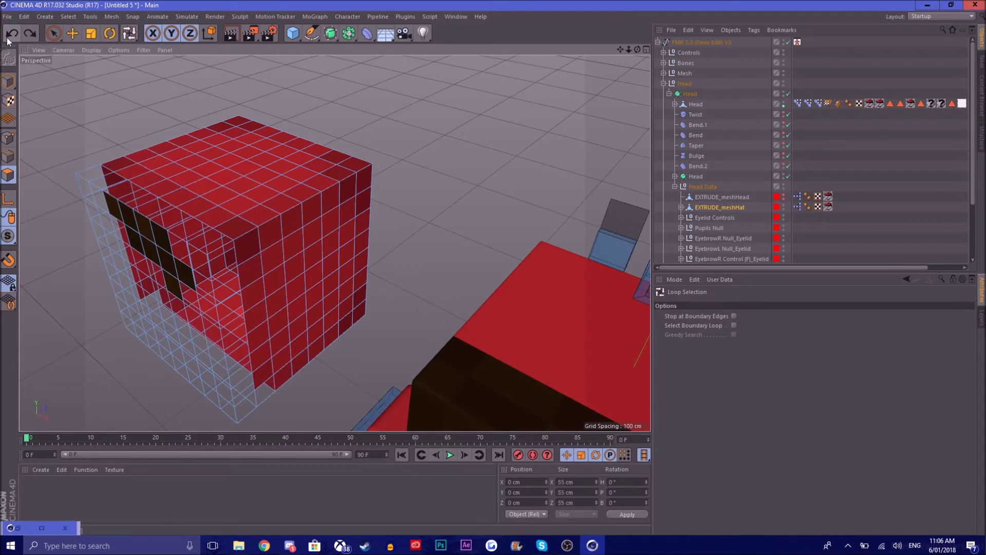
left_click(11, 35)
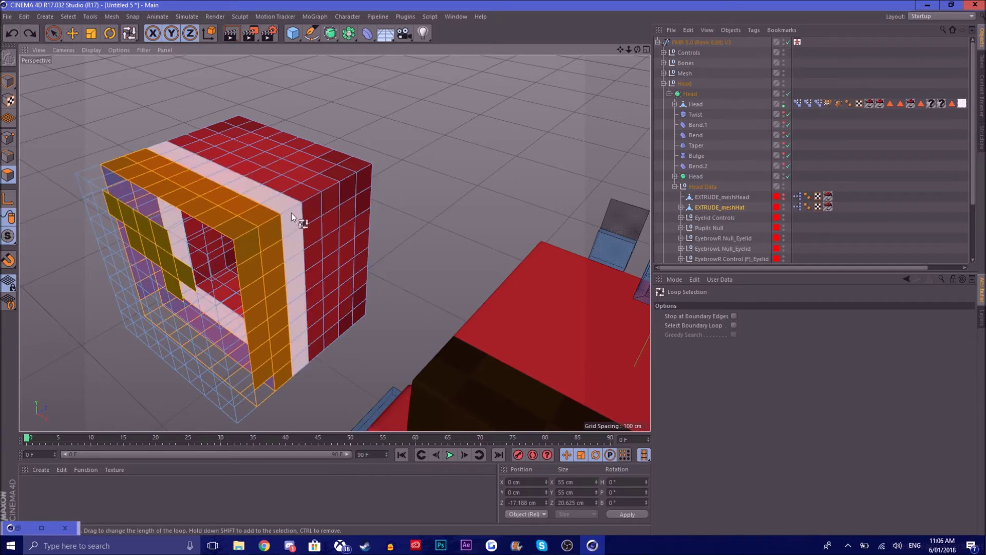
left_click_drag(292, 212, 366, 168)
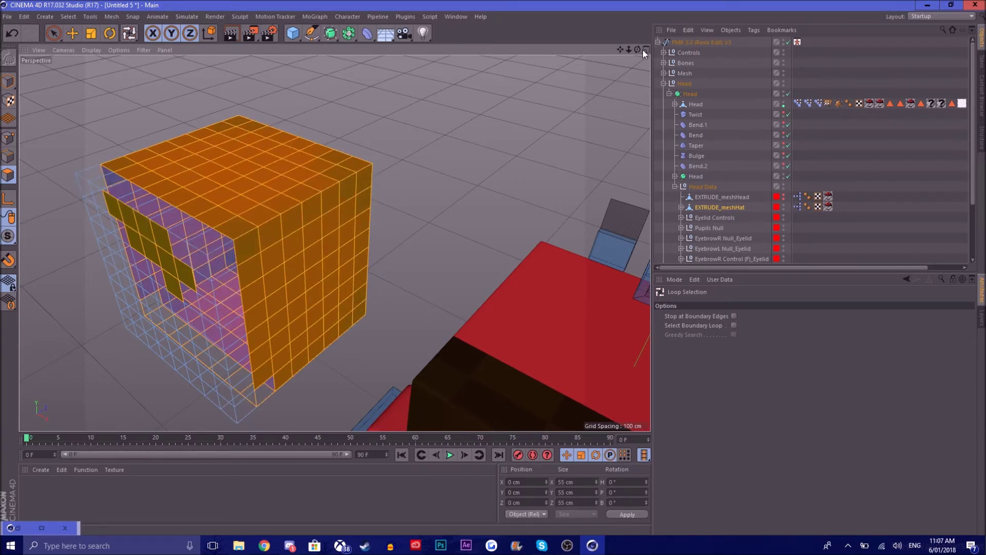
Check the hat mesh from several sides with Live Selection active and invert its polygon selection.
left_click_drag(642, 50, 28, 45)
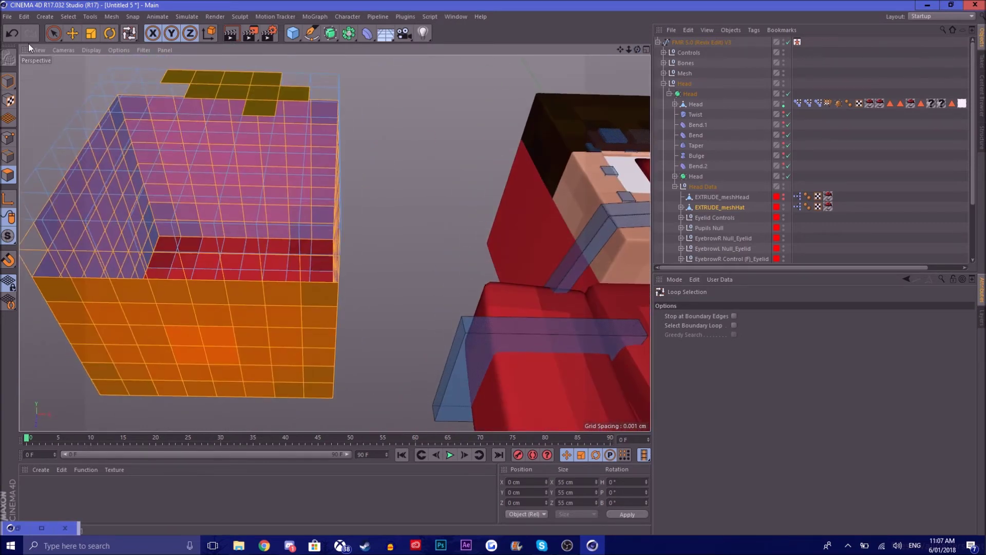
left_click(53, 33)
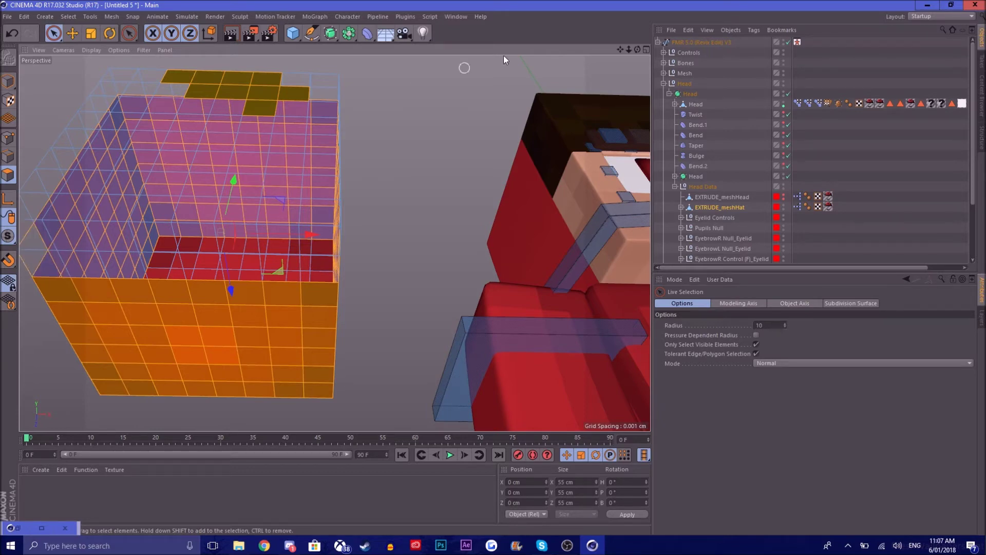
left_click_drag(637, 50, 246, 427)
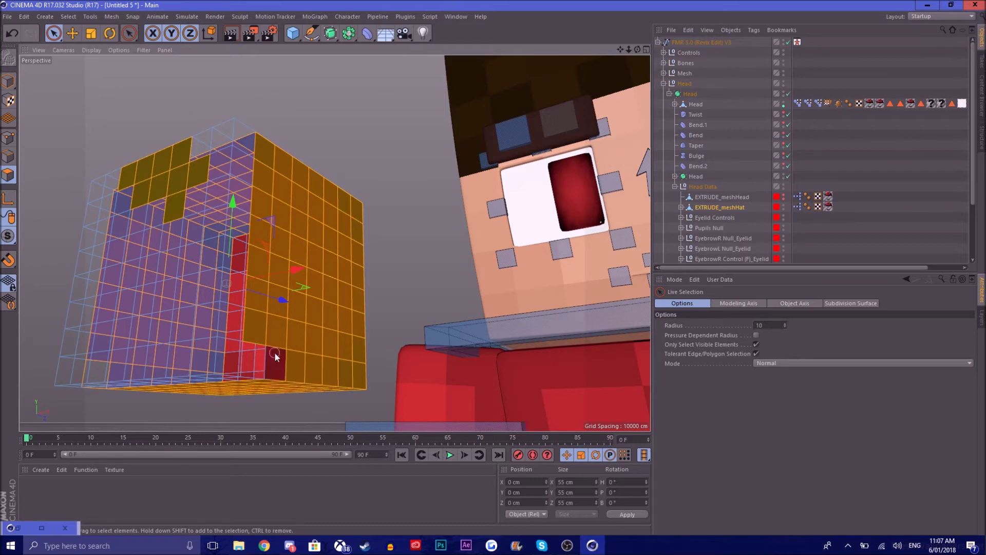
left_click_drag(637, 50, 313, 365)
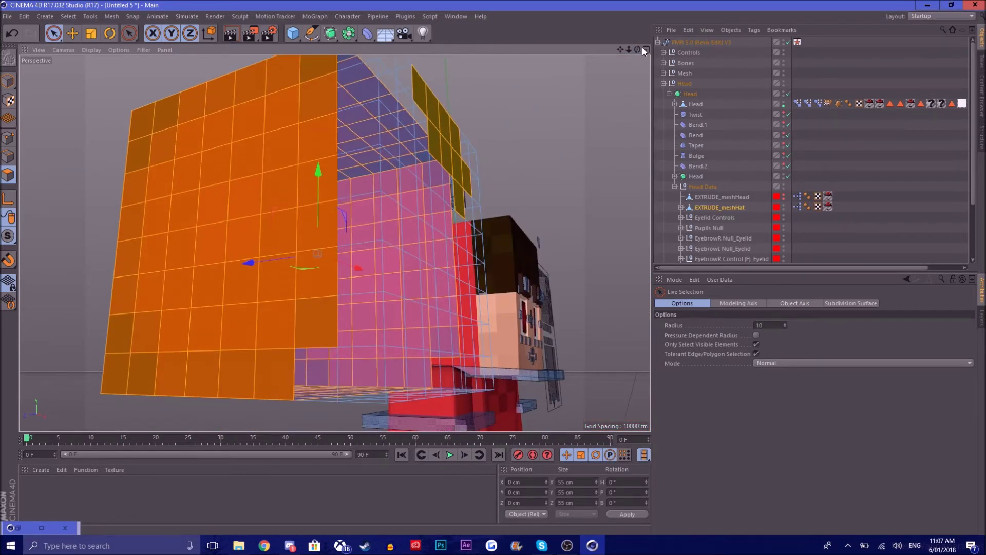
left_click_drag(630, 49, 635, 52)
key("u")
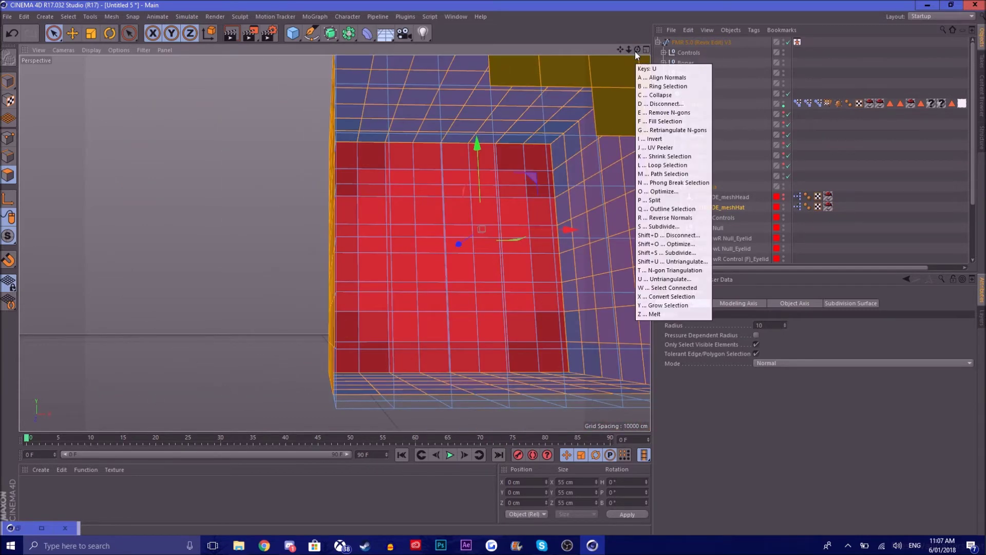
key("i")
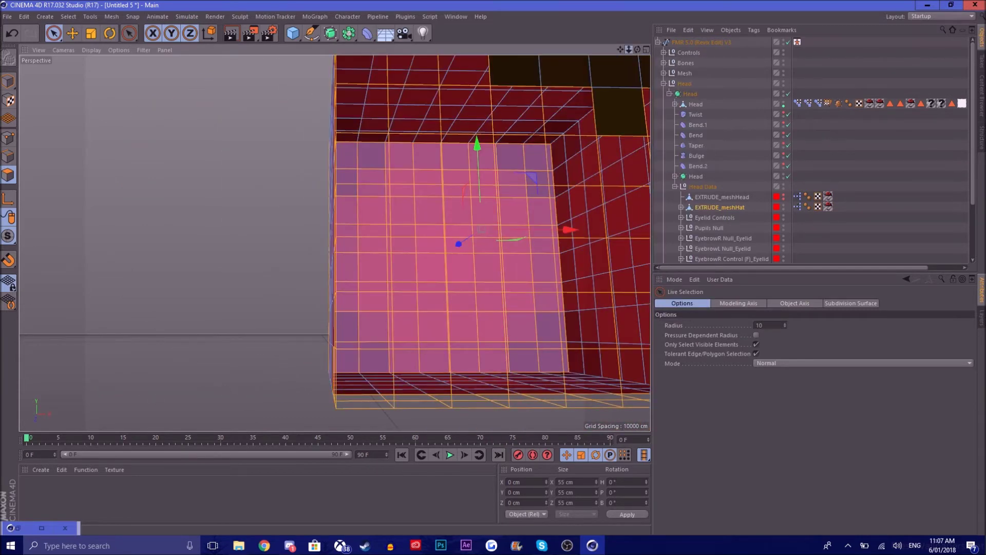
Delete the inverted polygon selection and undo the deletion.
mouse_move(629, 50)
left_mouse_down()
mouse_move(656, 53)
mouse_move(639, 60)
left_mouse_up()
key("Delete")
left_click(9, 37)
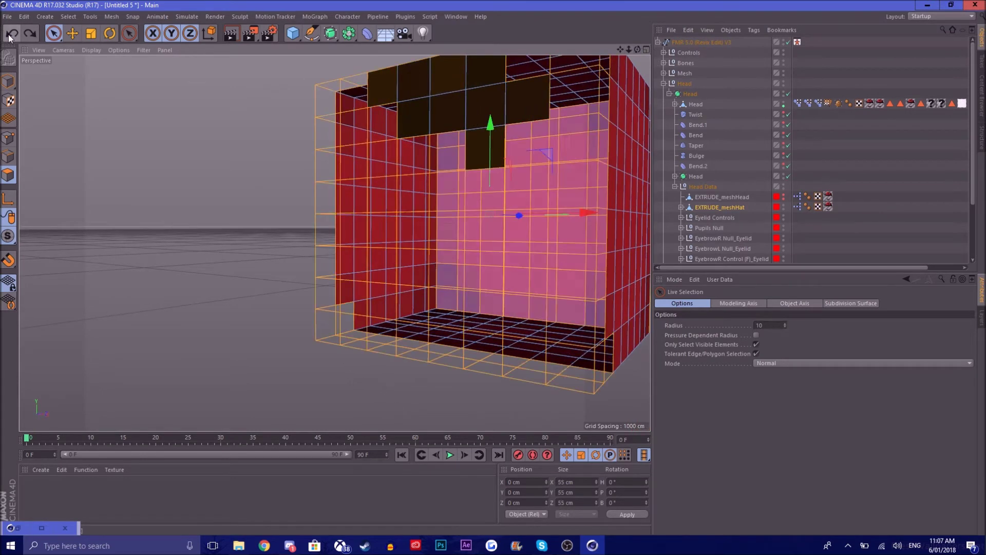
Clear the polygon selection on the hat mesh.
left_click_drag(628, 49, 504, 49)
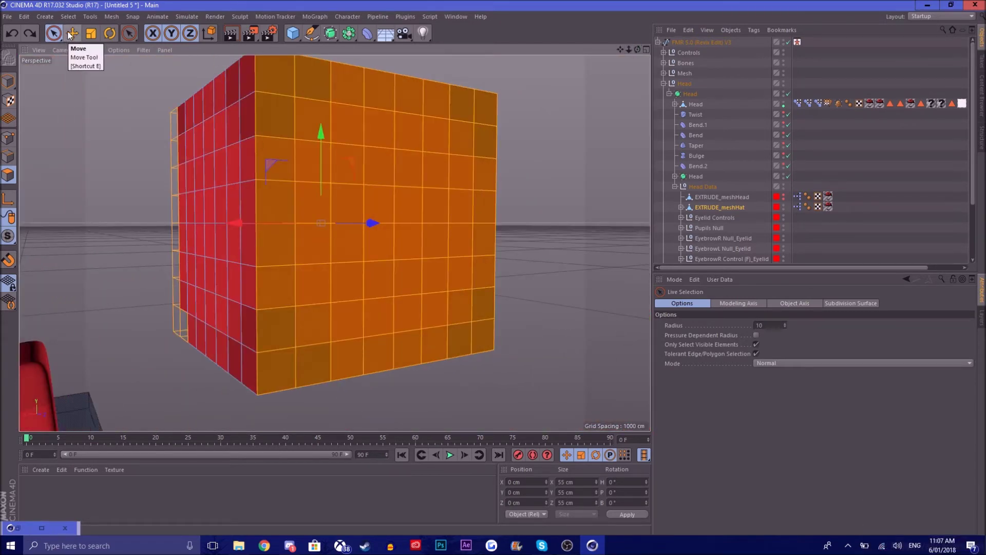
mouse_move(346, 180)
left_mouse_down("ctrl")
mouse_move(278, 68)
mouse_move(492, 122)
mouse_move(493, 266)
mouse_move(190, 355)
mouse_move(214, 371)
mouse_move(443, 253)
mouse_move(422, 106)
mouse_move(377, 236)
mouse_move(279, 390)
mouse_move(278, 217)
left_mouse_up("ctrl")
mouse_move(208, 90)
left_mouse_down()
mouse_move(284, 239)
mouse_move(278, 205)
left_mouse_up()
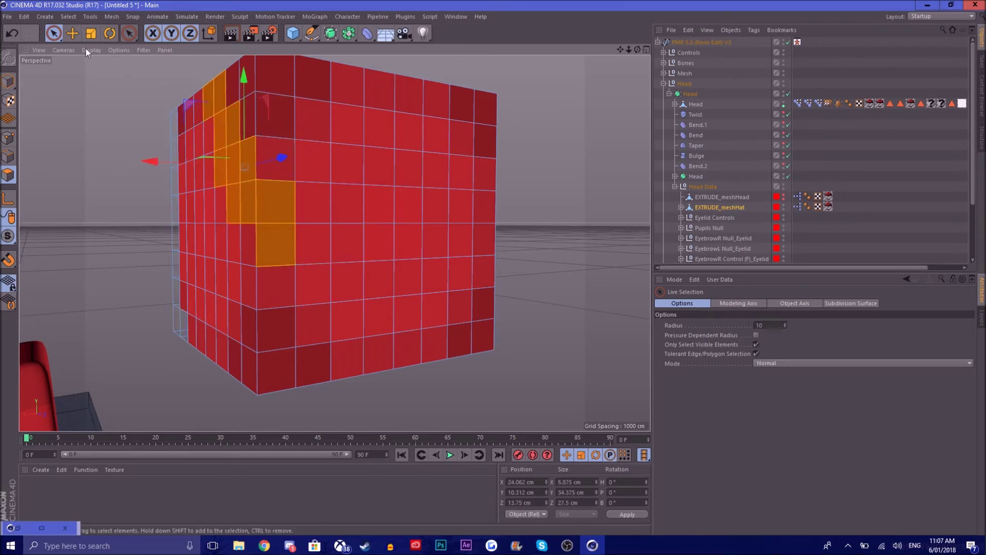
left_click(13, 36)
left_click(341, 265)
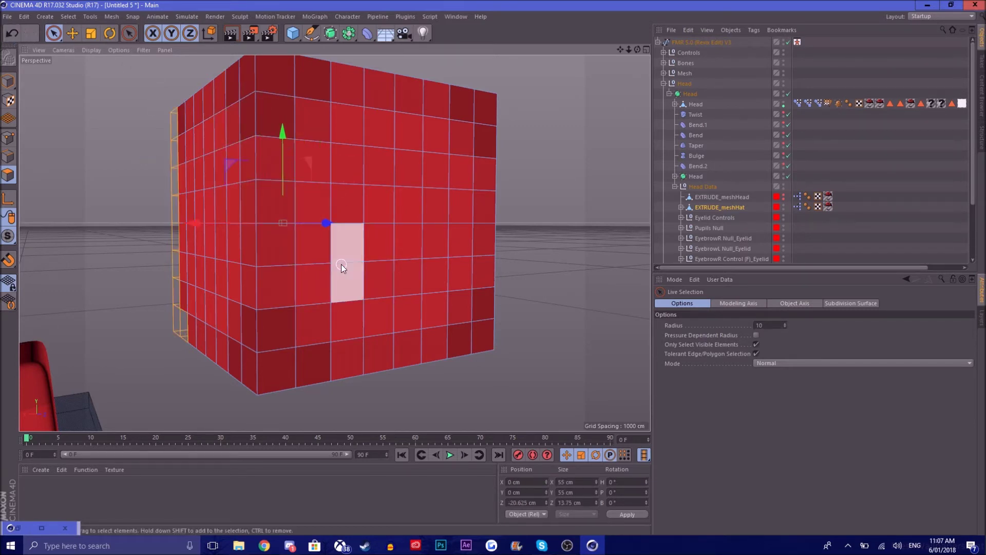
left_click(535, 145)
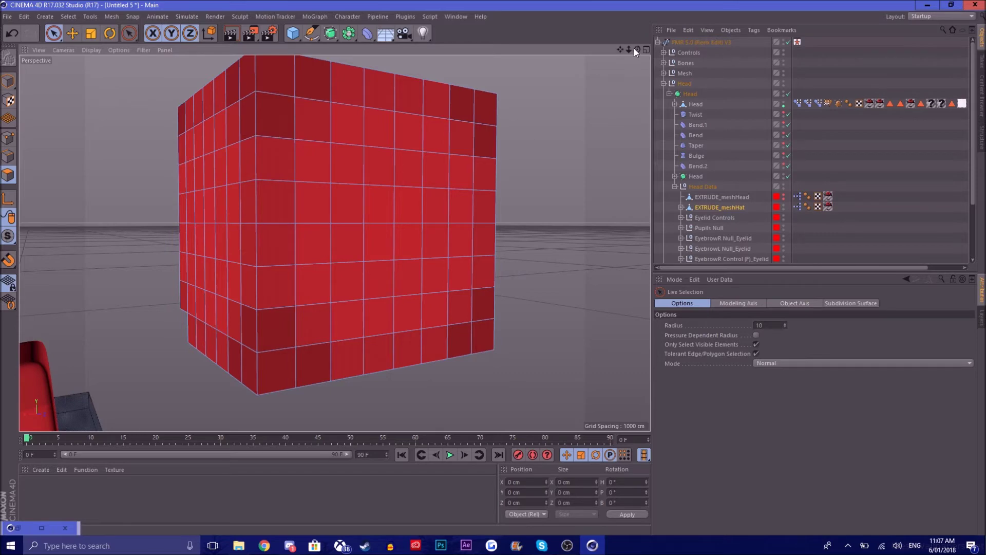
Select all the dark brown hair polygons on the front of the hat mesh and extrude them with an offset of 3 cm.
left_click_drag(634, 48, 580, 49)
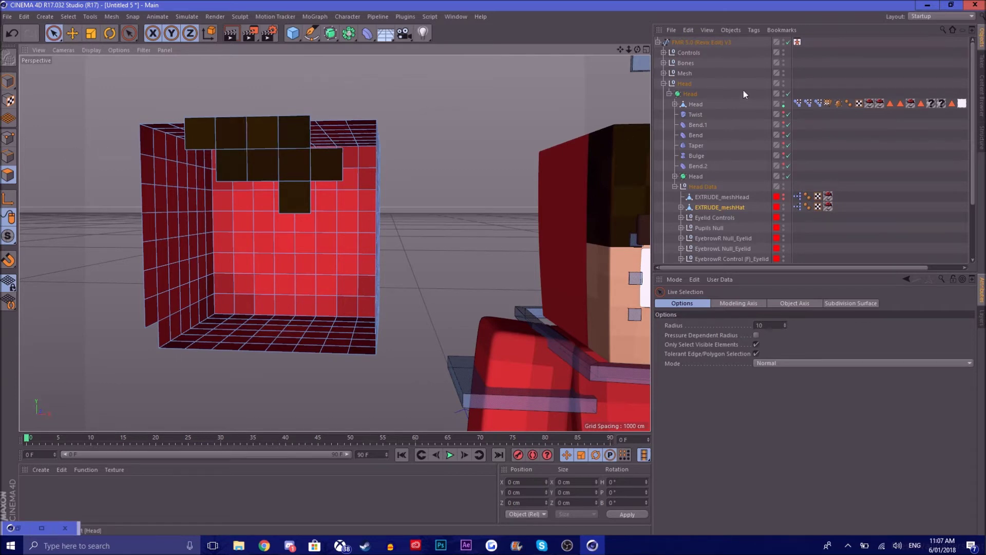
mouse_move(198, 129)
left_mouse_down()
mouse_move(252, 134)
mouse_move(246, 164)
left_mouse_up()
mouse_move(337, 169)
left_mouse_down()
mouse_move(286, 194)
mouse_move(340, 174)
left_mouse_up()
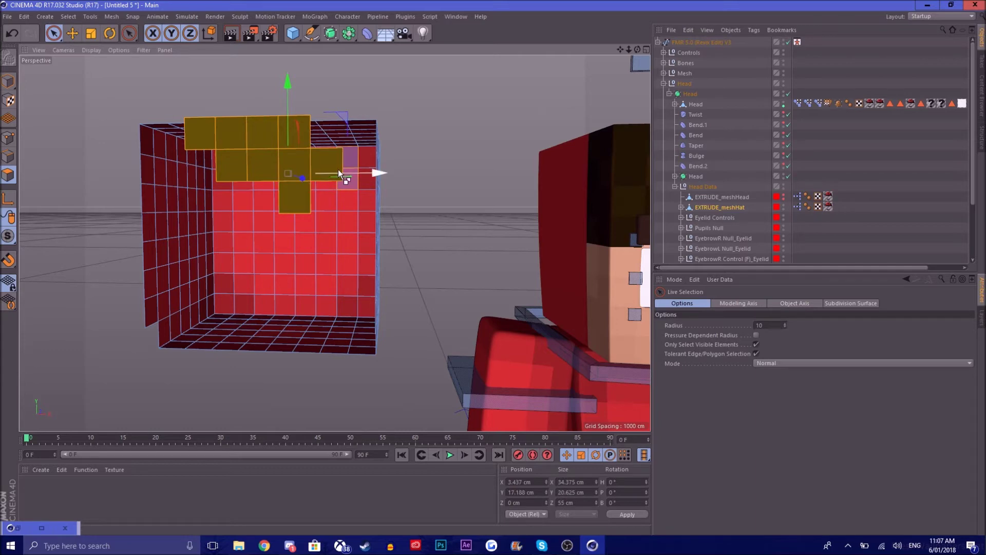
left_click_drag(636, 50, 639, 46)
key("d")
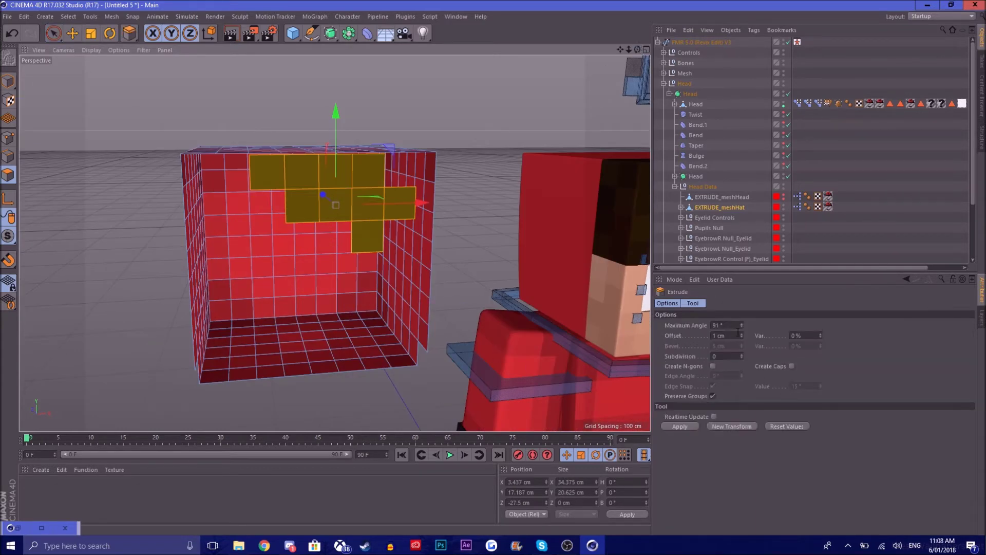
left_click_drag(737, 335, 633, 336)
type("3")
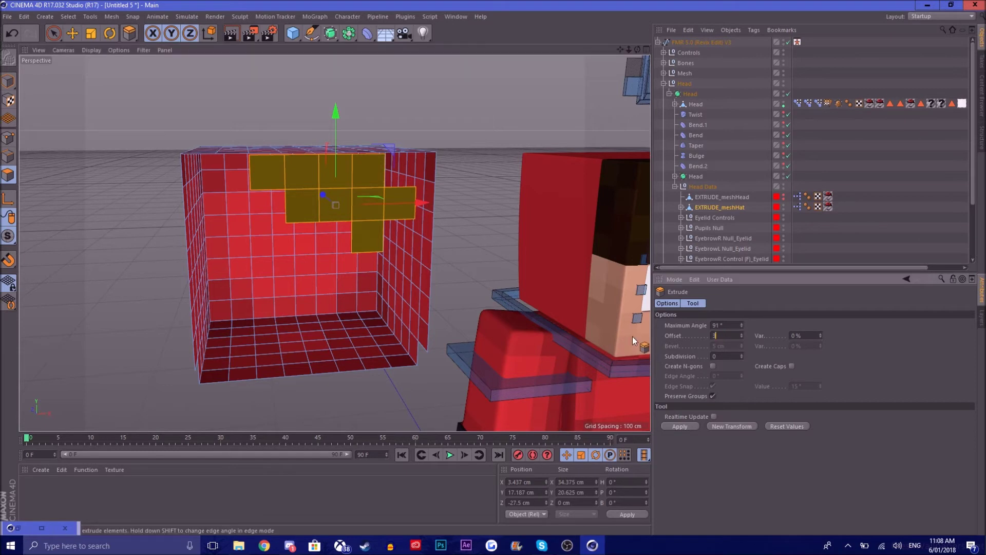
key("Return")
Extrude the third hair polygon of the top row and the last two of the second row by another 3 cm.
left_click_drag(625, 47, 306, 42)
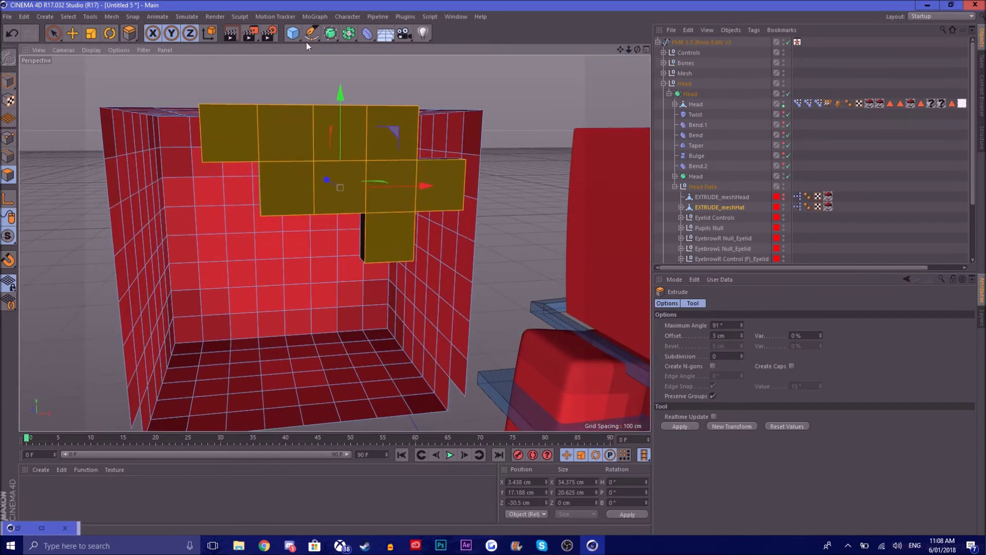
key("space")
left_click(331, 150)
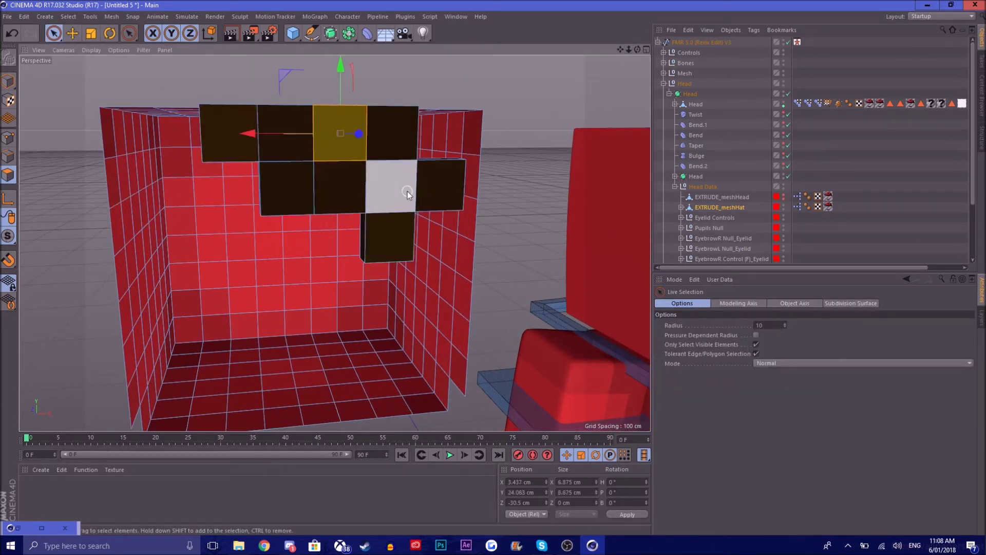
left_click(404, 190, "shift")
left_click(446, 206, "shift")
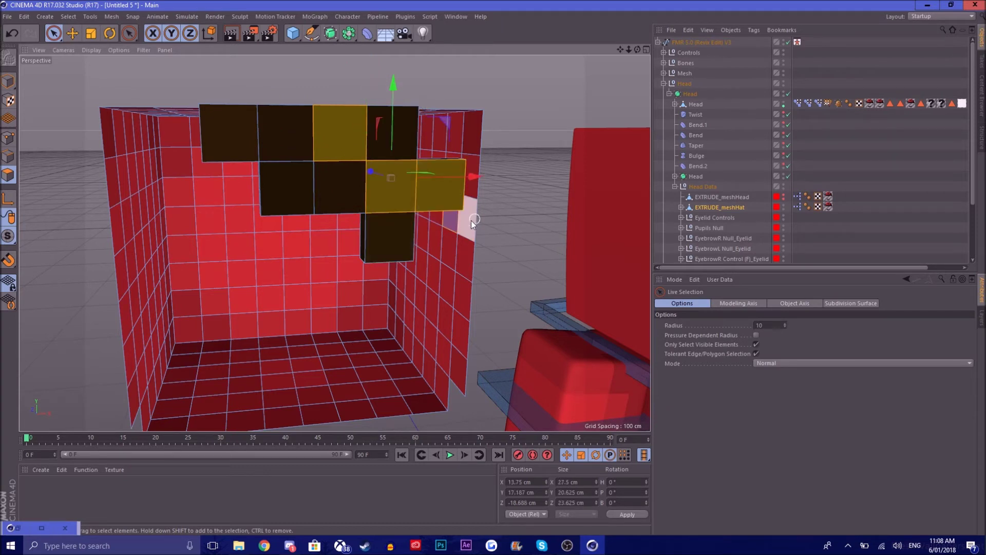
key("space")
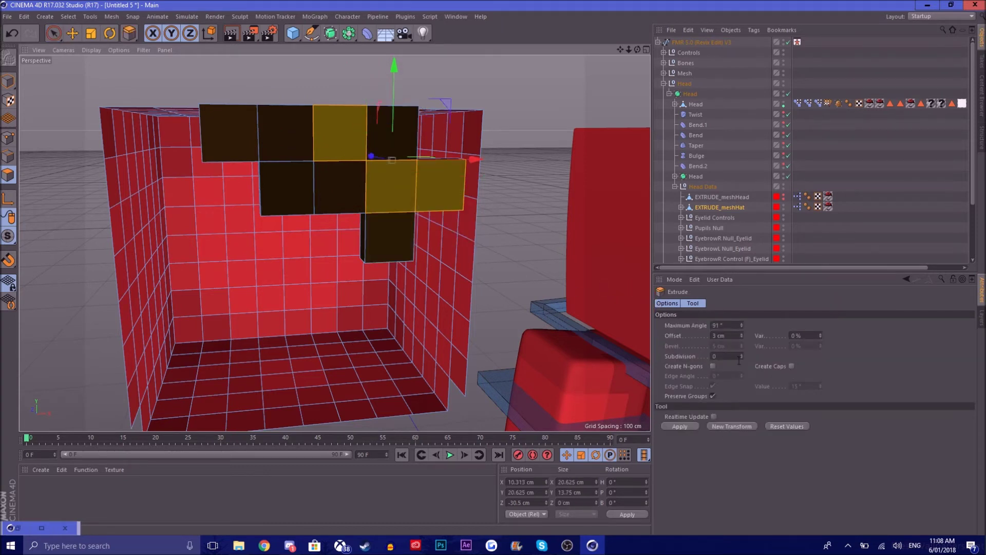
left_click(680, 427)
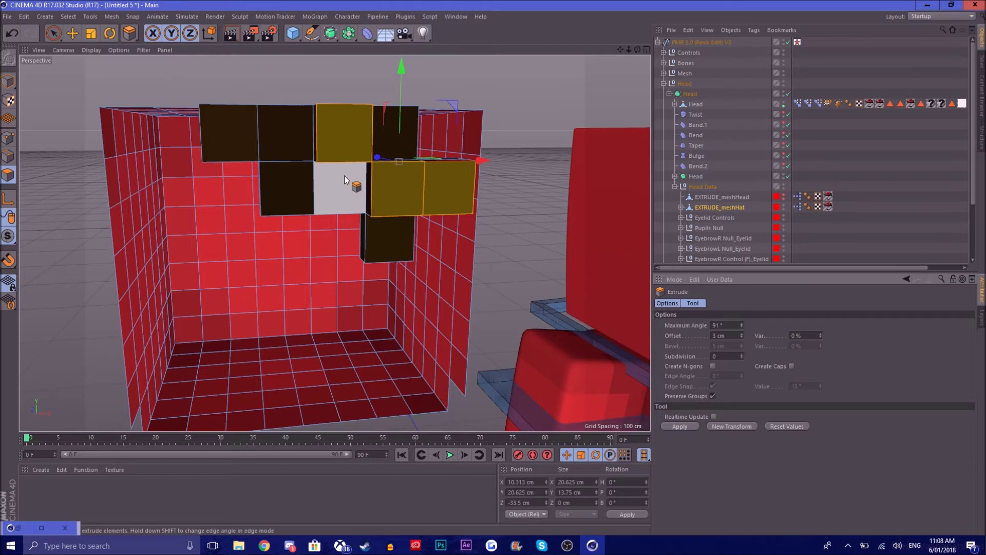
Extrude the top row's second and fourth hair polygons, the second row's second one and the lowest one by 2 cm.
key("space")
left_click(326, 185)
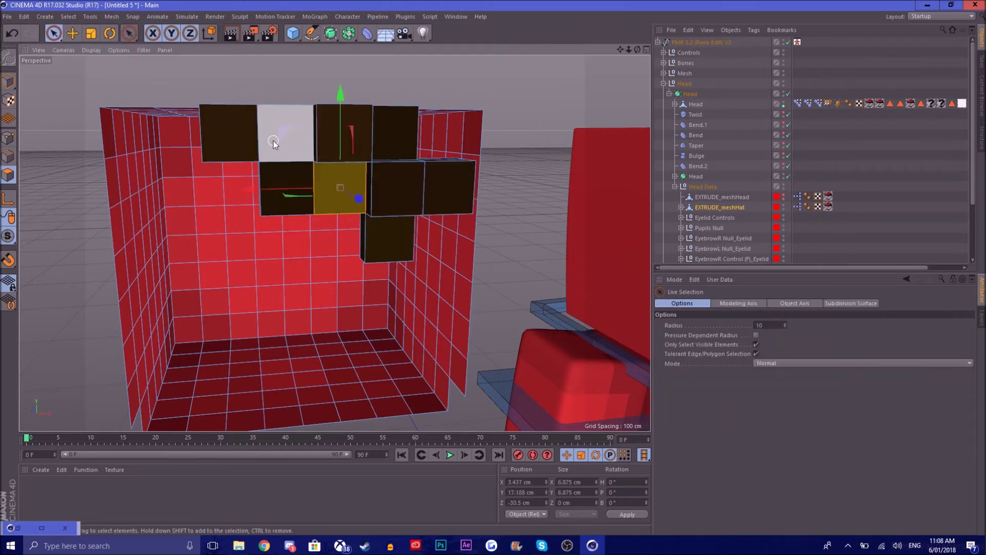
left_click(389, 237, "shift")
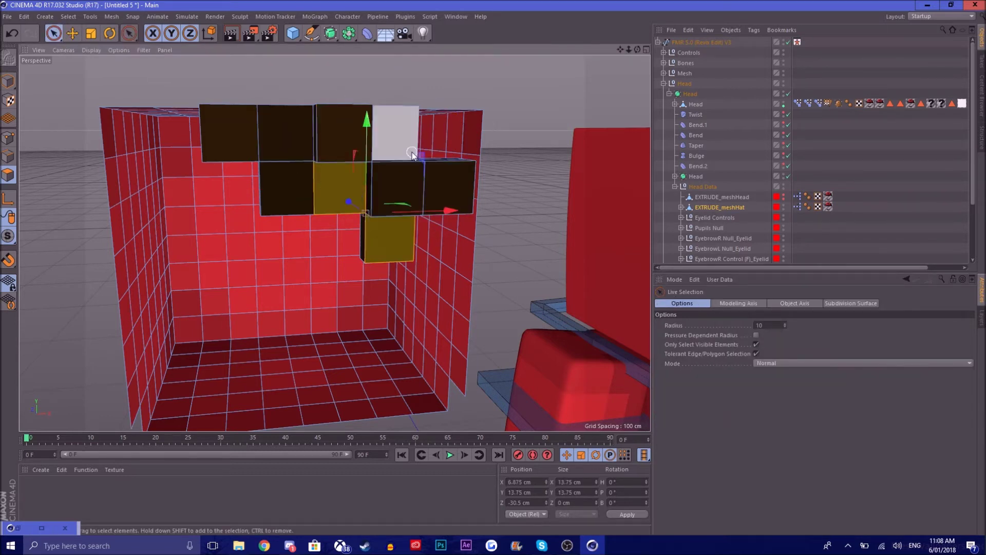
left_click(396, 133, "shift")
left_click(280, 140, "shift")
key("space")
left_click(722, 335)
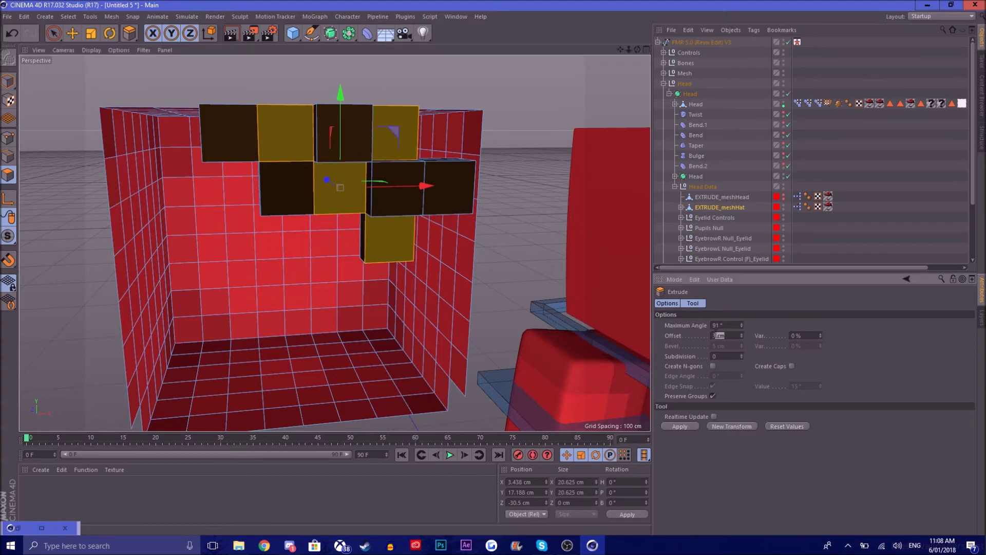
type("2")
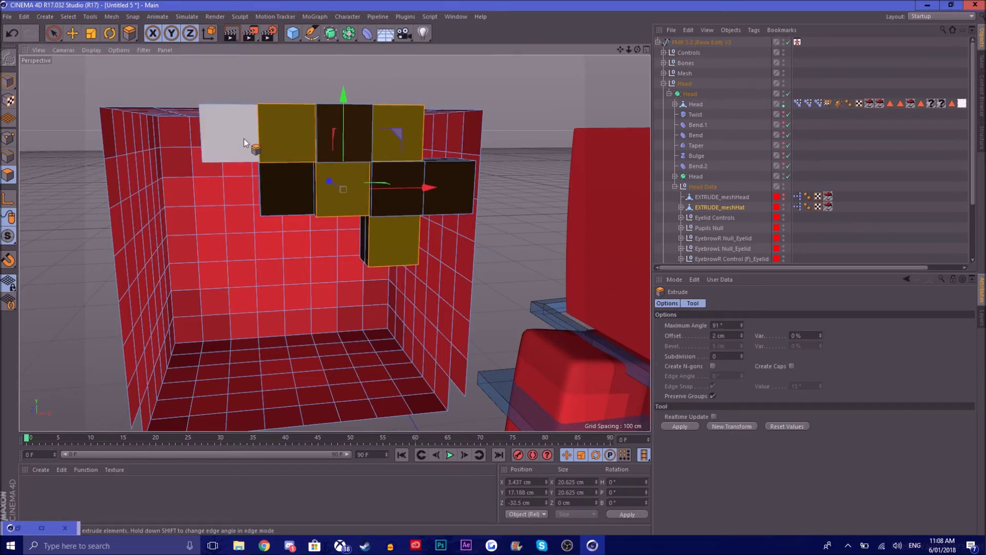
Extrude the first hair polygon of both the top row and the second row by 1 cm.
left_click(241, 136)
left_click(277, 177, "shift")
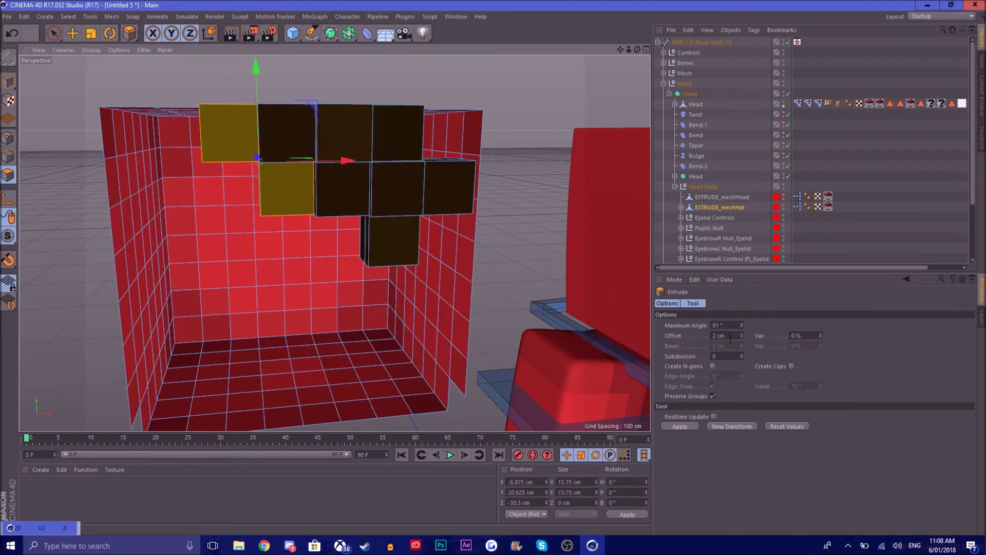
left_click_drag(731, 337, 646, 334)
type("1")
key("Return")
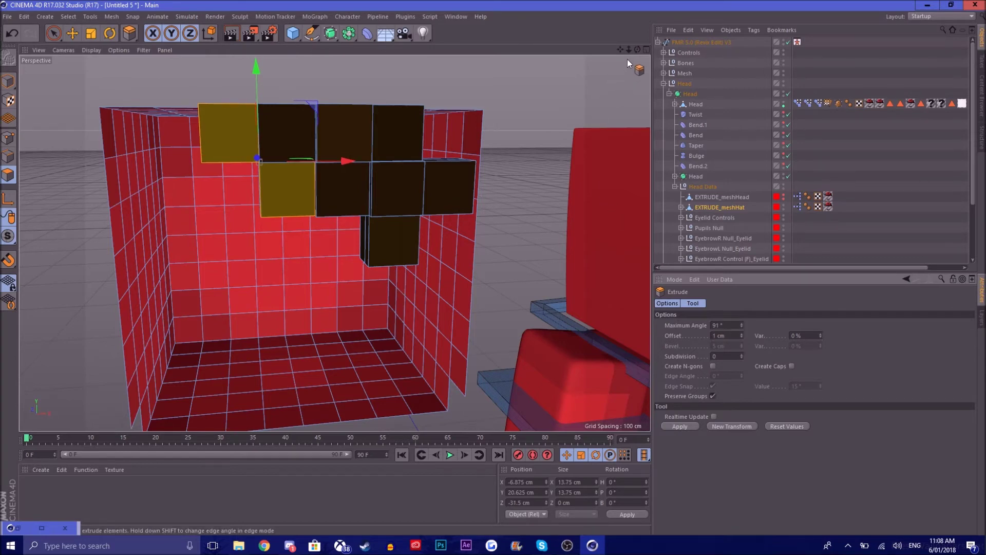
Extrude the third hair polygon of the top row by another 1 cm and check the hat in Model mode.
left_click_drag(637, 49, 684, 46)
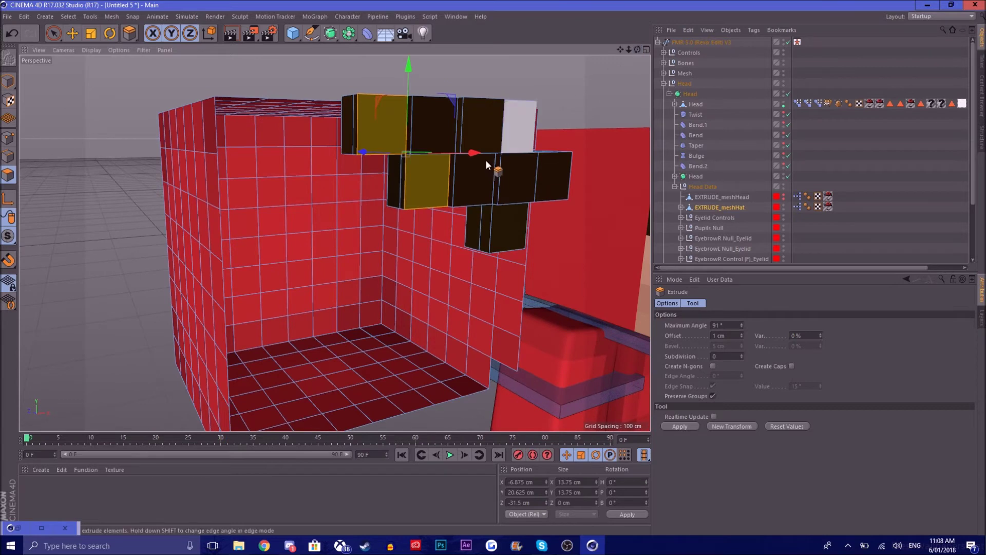
left_click(497, 128)
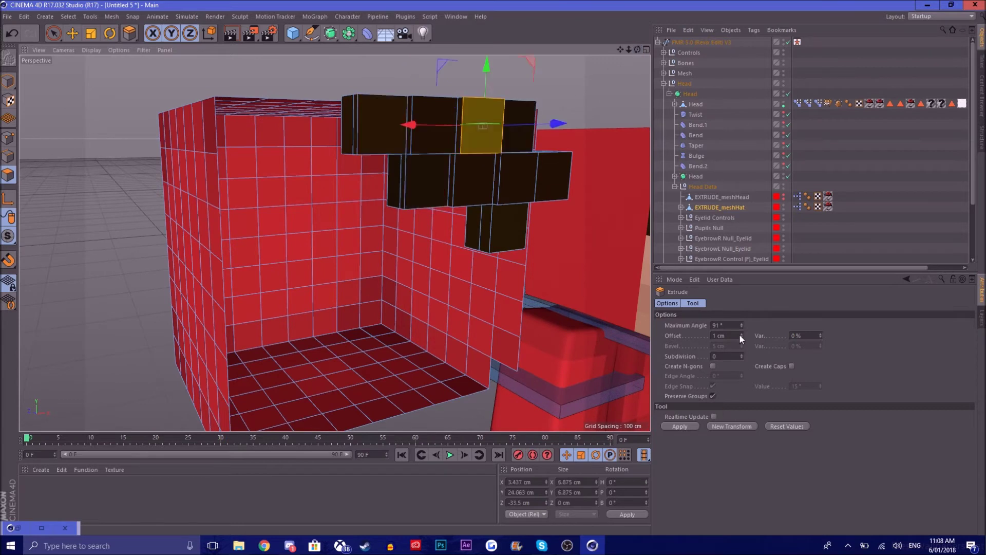
left_click(671, 426)
left_click(10, 87)
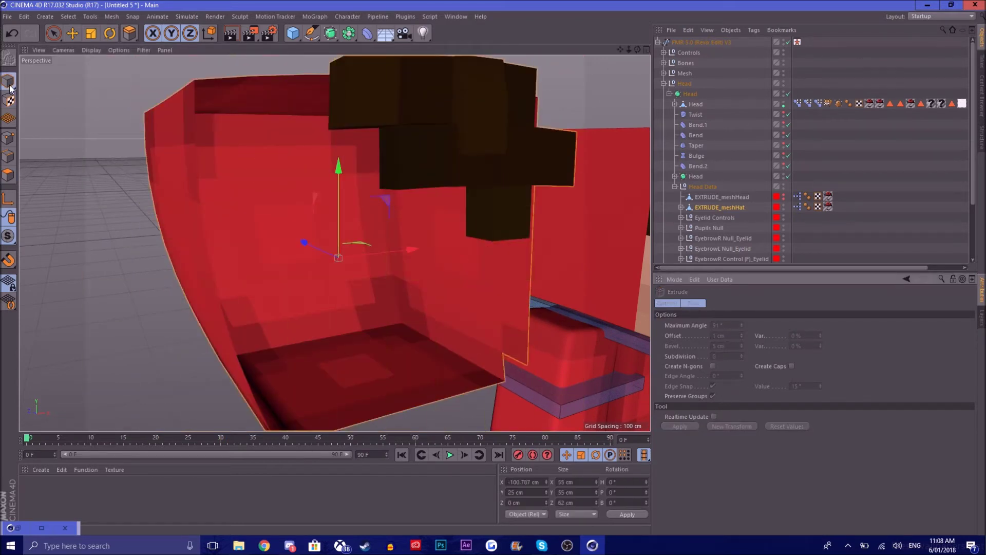
left_click_drag(637, 50, 591, 52)
Select all connected red polygons of the hat shell in polygon mode and extrude them outward by 2 cm.
left_click(9, 176)
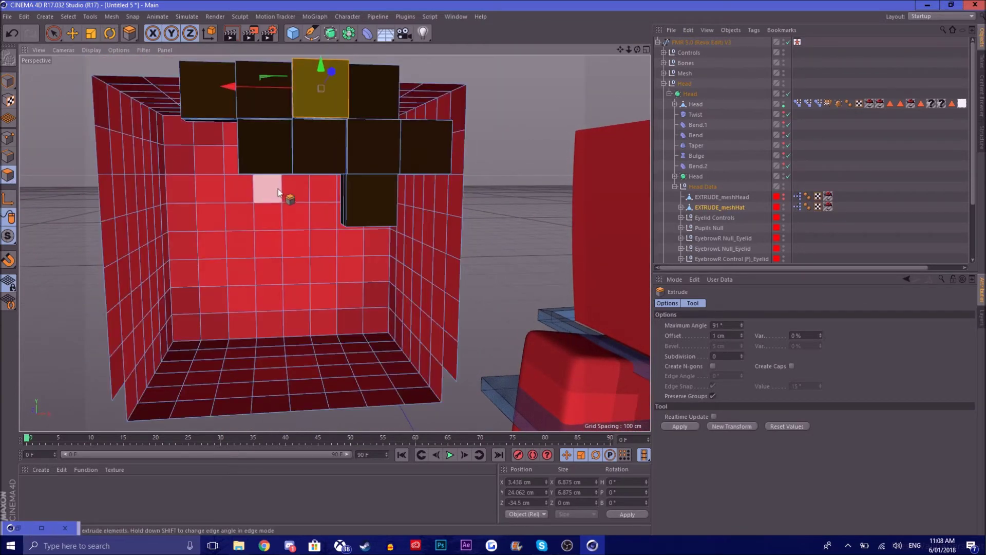
double_click(242, 227)
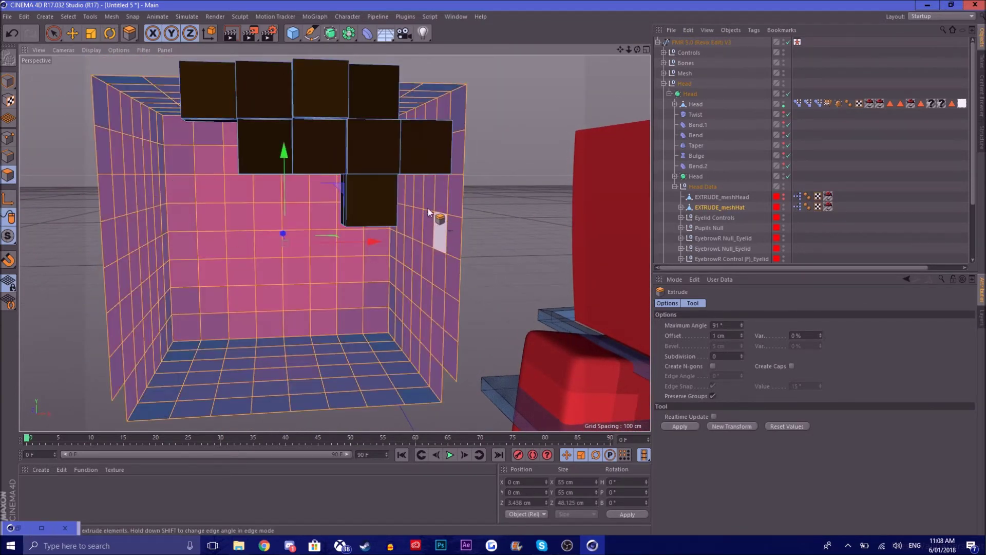
left_click_drag(637, 50, 564, 179)
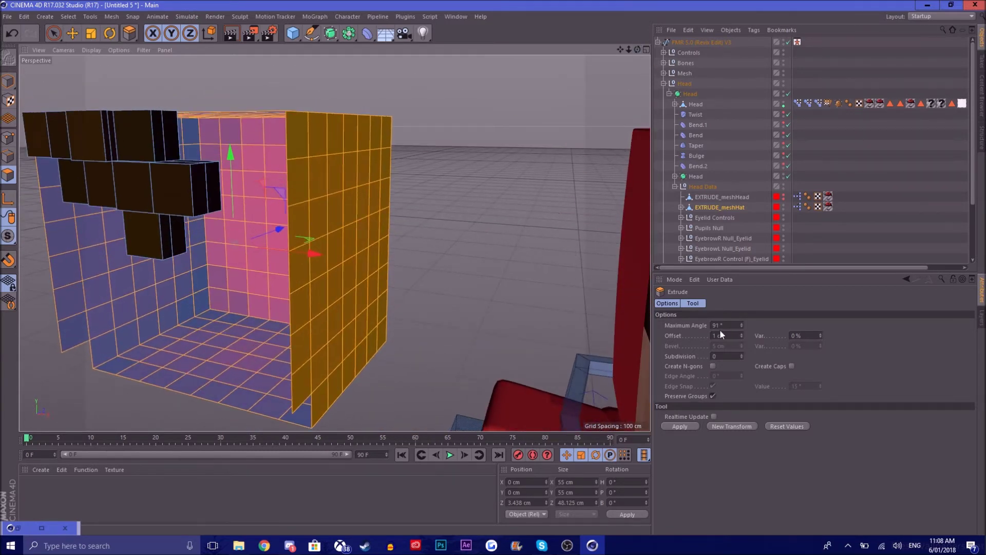
left_click_drag(733, 340, 654, 338)
type("2")
key("Return")
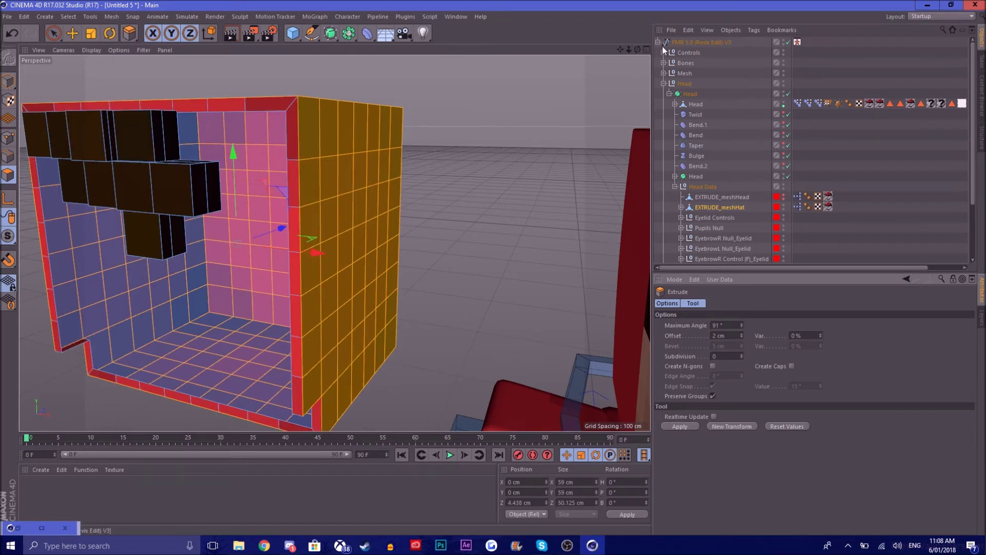
Switch to Model mode and set the hat mesh's X position to 0 cm so it sits on the character's head.
left_click_drag(619, 50, 620, 4)
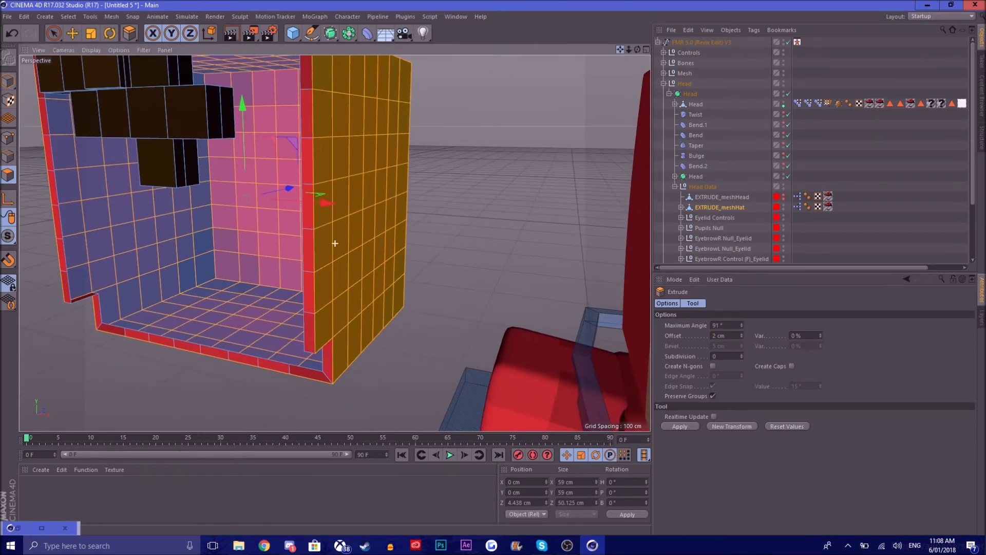
left_click(7, 81)
left_click_drag(628, 48, 509, 226)
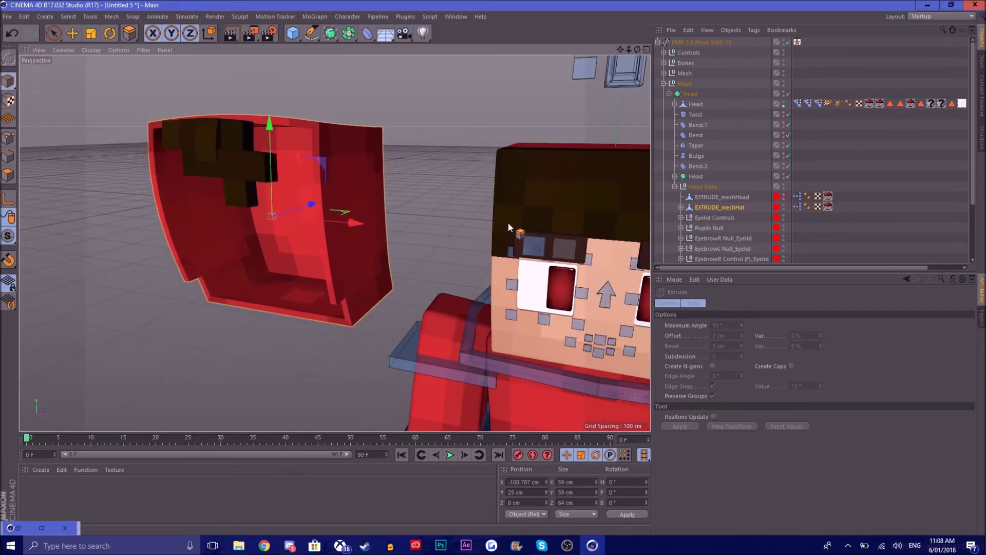
double_click(530, 482)
type("0")
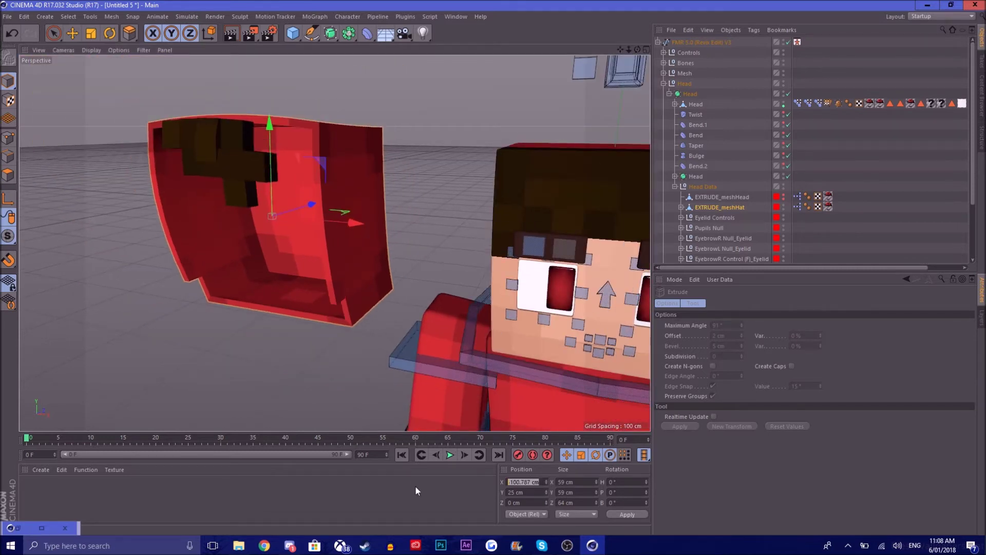
key("Return")
left_click_drag(621, 53, 611, 91)
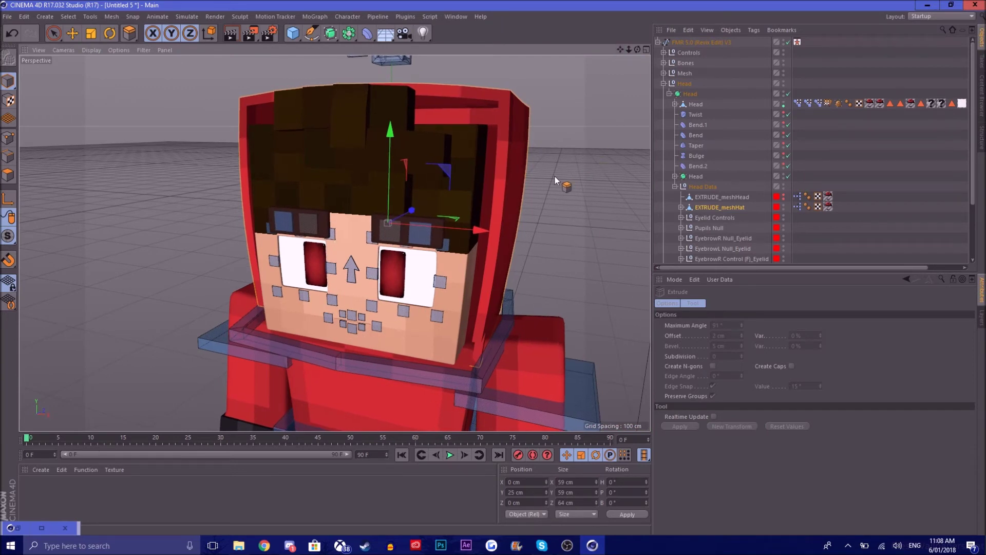
Scale the hat mesh down uniformly to about 55.7 x 55.7 x 60.4 cm.
key("t")
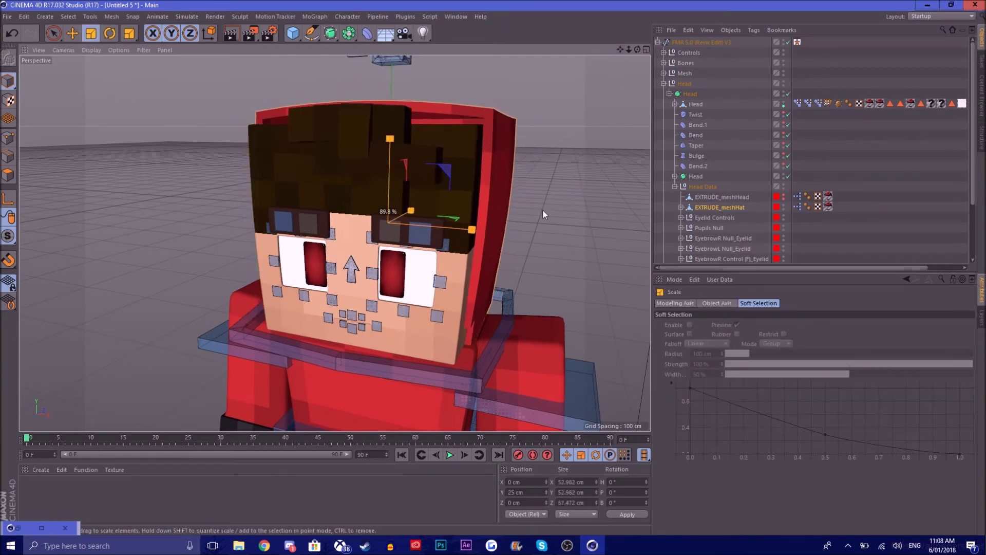
left_click_drag(542, 209, 625, 245)
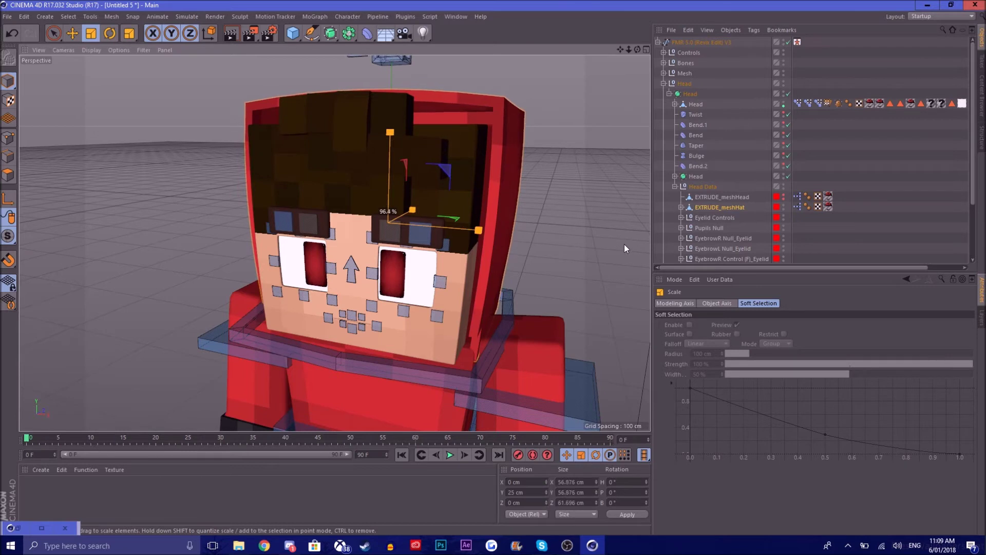
left_click_drag(390, 139, 474, 245)
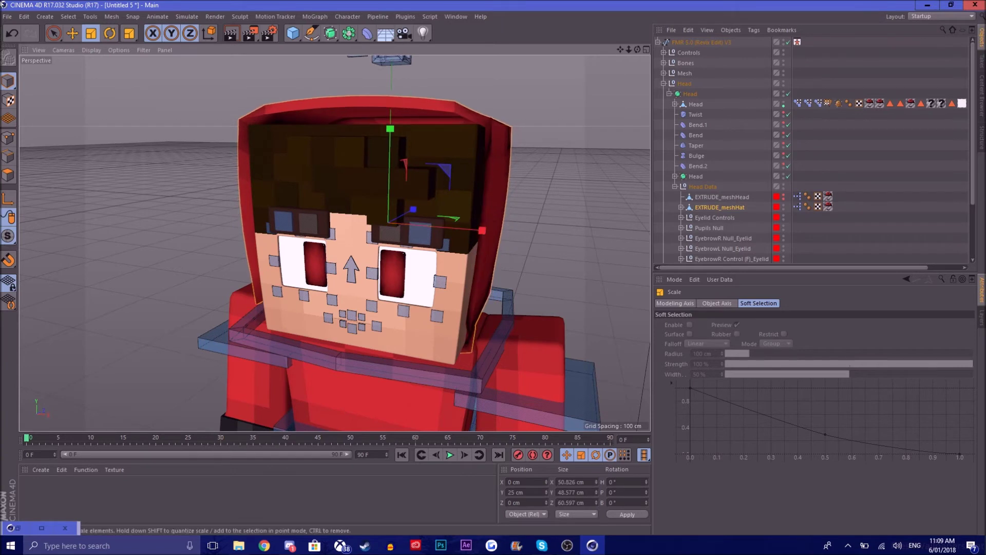
left_click(14, 33)
left_click(14, 33)
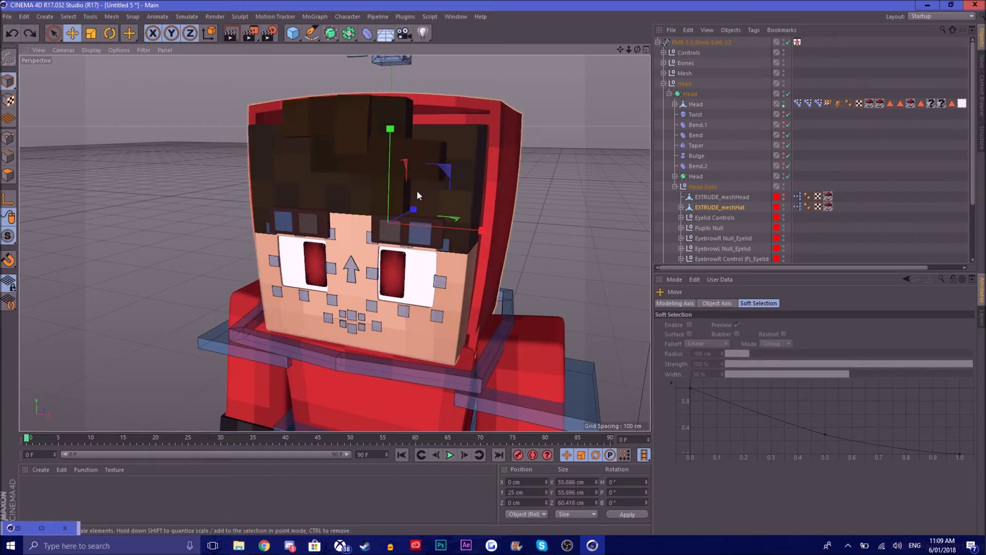
Move the hat mesh down about 3 cm along the Y axis on the head.
key("e")
left_click_drag(384, 178, 380, 190)
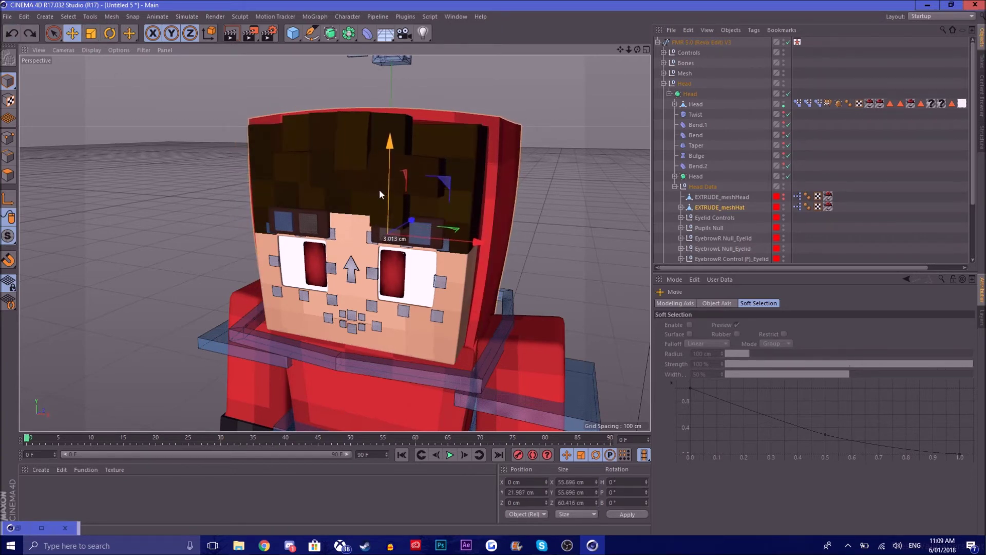
Finish raising the hat mesh to a Y position of about 22.1 cm and collapse the character rig's hierarchy.
left_click_drag(380, 189, 379, 189)
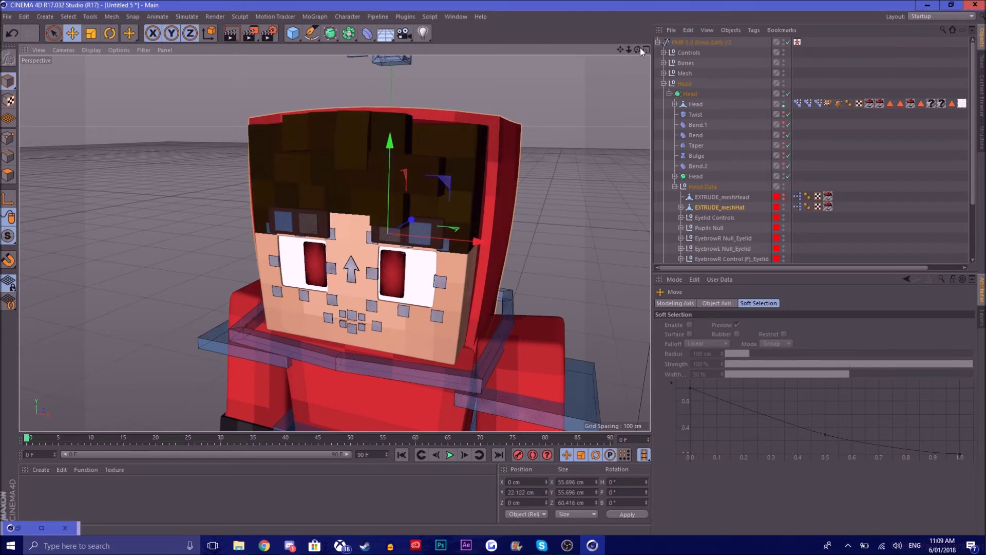
mouse_move(638, 49)
left_mouse_down()
mouse_move(624, 50)
mouse_move(655, 57)
left_mouse_up()
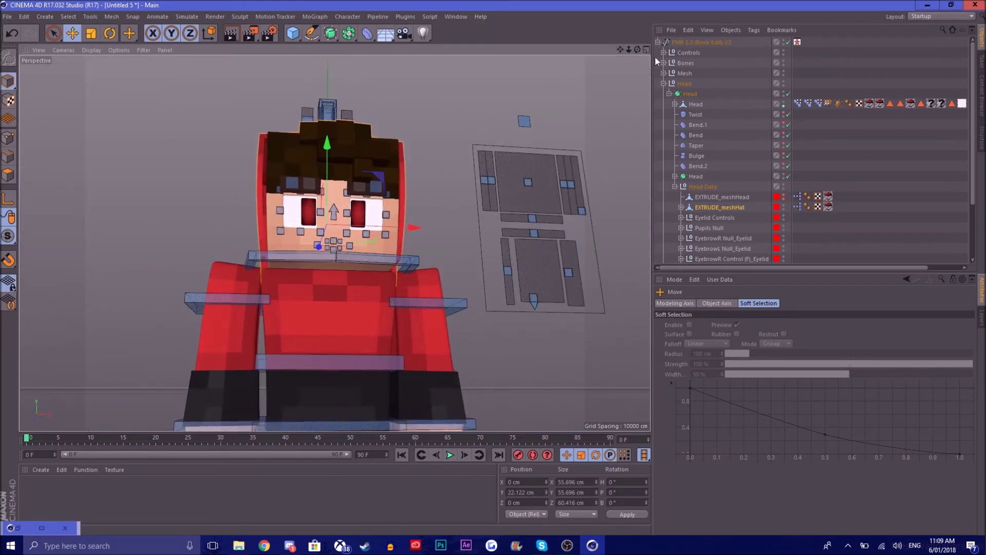
left_click(658, 42)
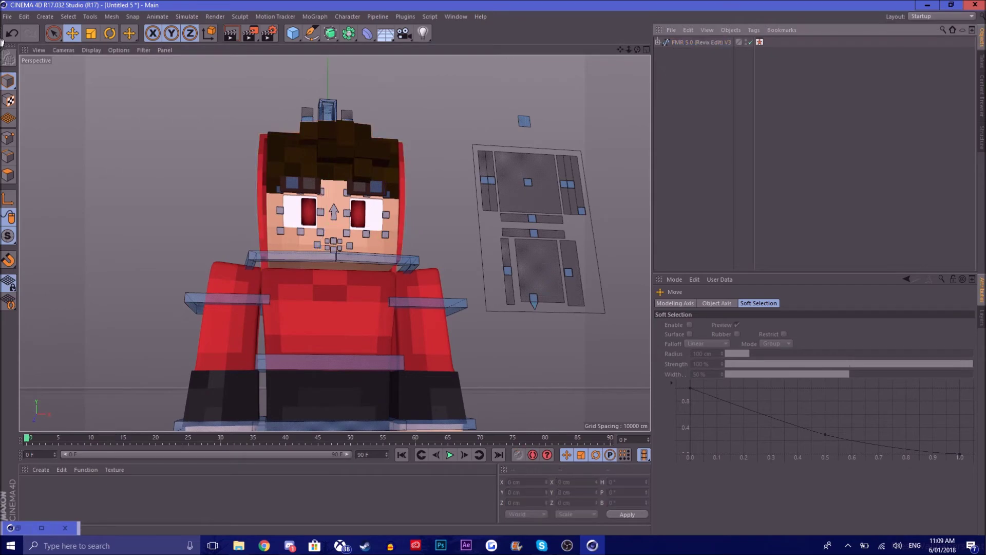
Open jacket_rig_v2_by_flash.lib4d, load the Jacket Rig V2 preset into the scene and close the Content Browser.
left_click(7, 17)
left_click(137, 63)
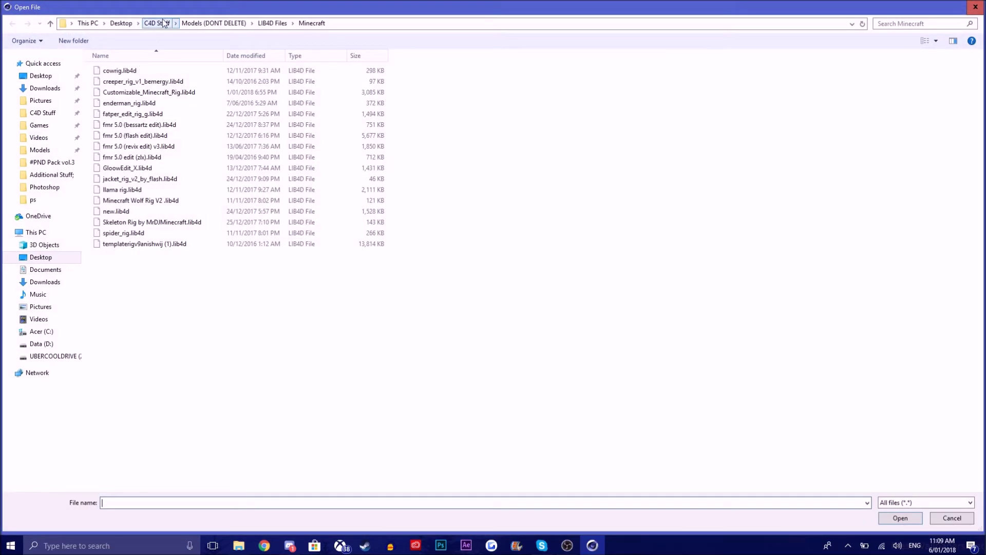
double_click(140, 179)
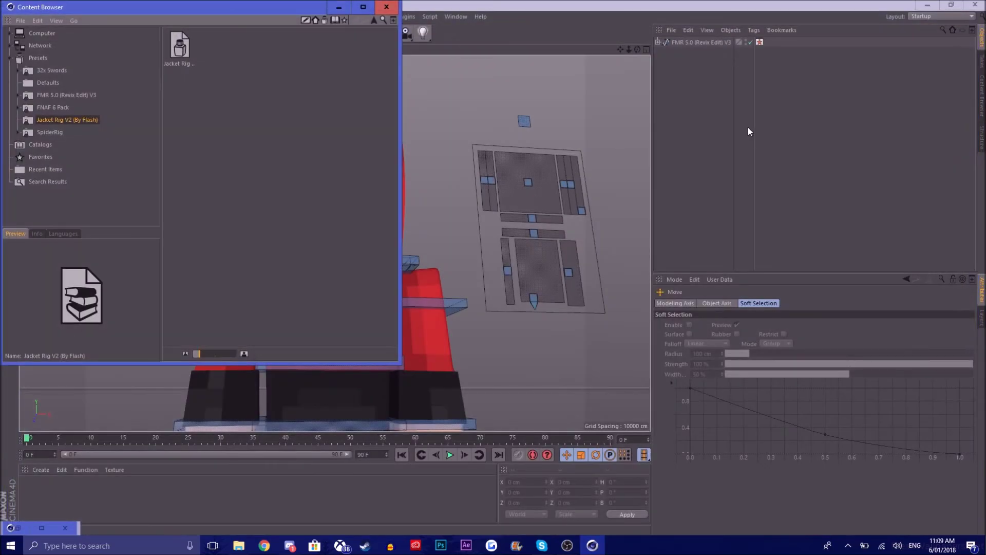
double_click(175, 44)
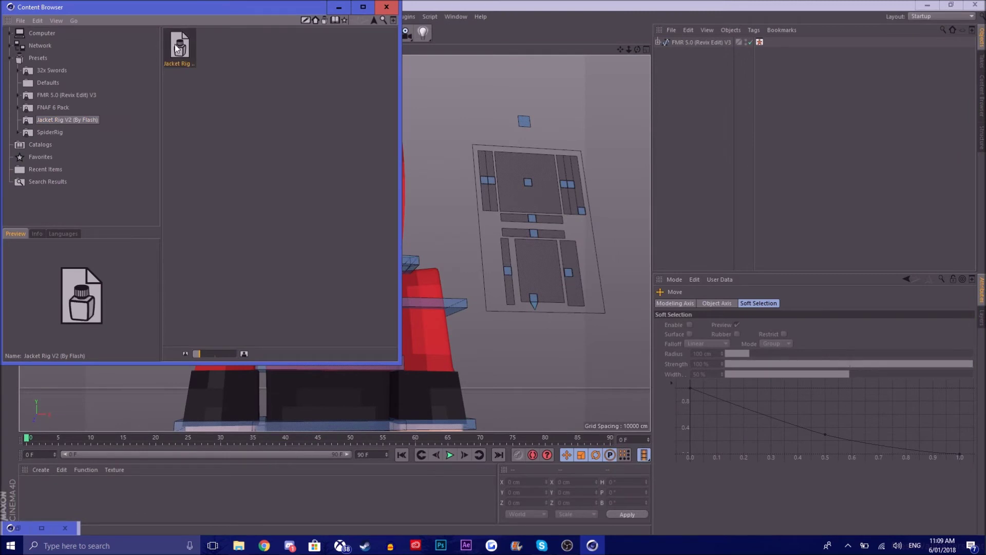
left_click(386, 6)
Load skin.png as the jacket rig's skin texture.
left_click_drag(637, 47, 643, 2)
left_click(966, 326)
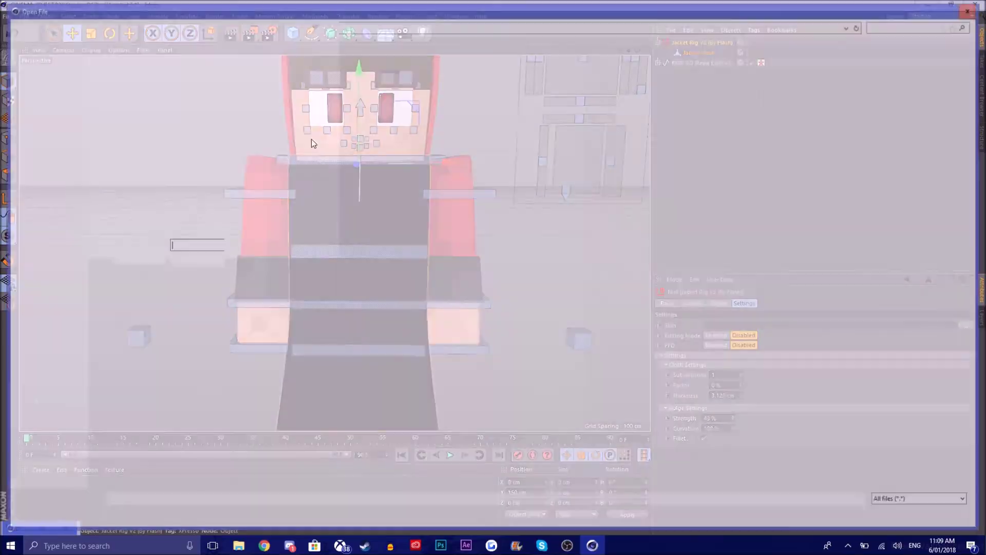
double_click(173, 77)
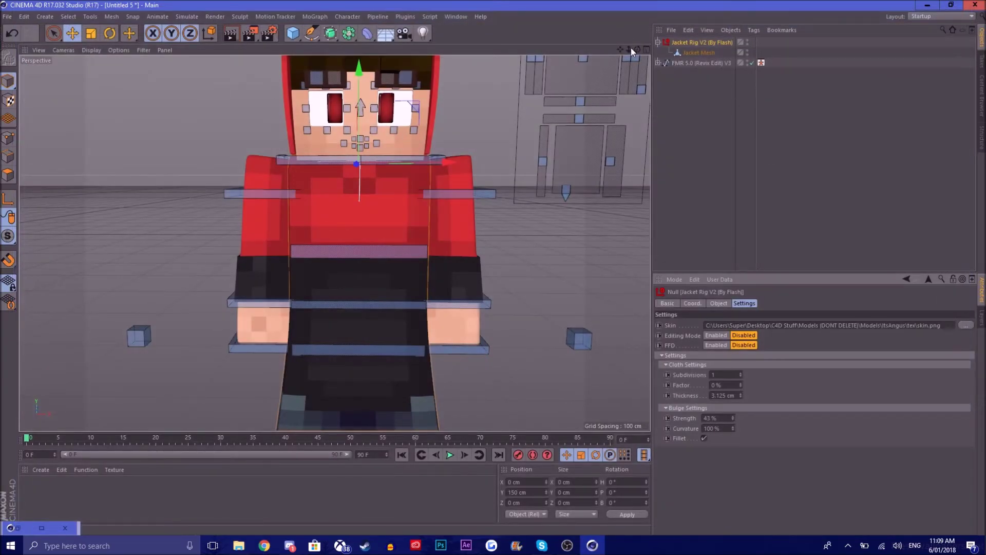
Move the jacket rig along the X axis to about 150.5 cm so it stands beside the character.
left_click_drag(631, 49, 540, 57)
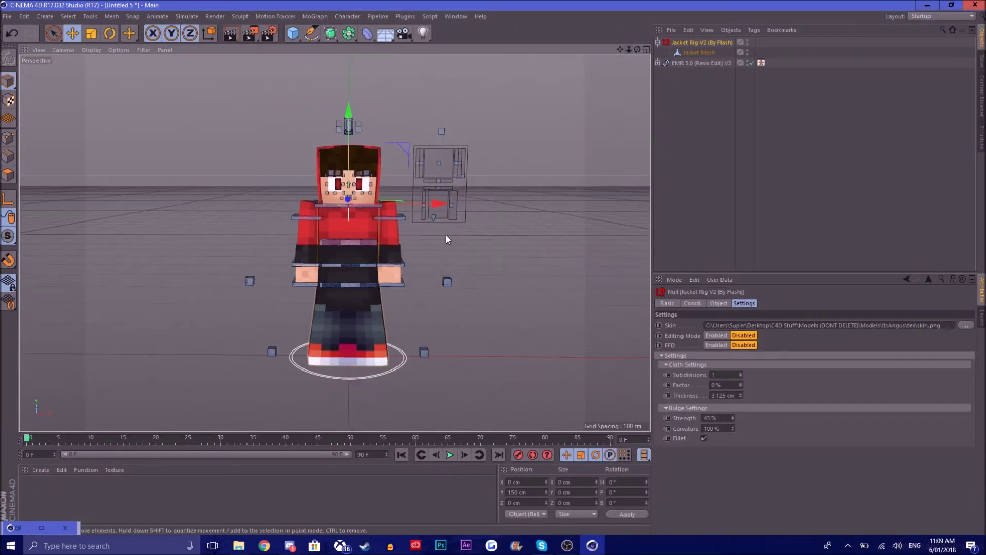
left_click_drag(404, 208, 632, 226)
key("ctrl+z")
left_click_drag(438, 208, 592, 221)
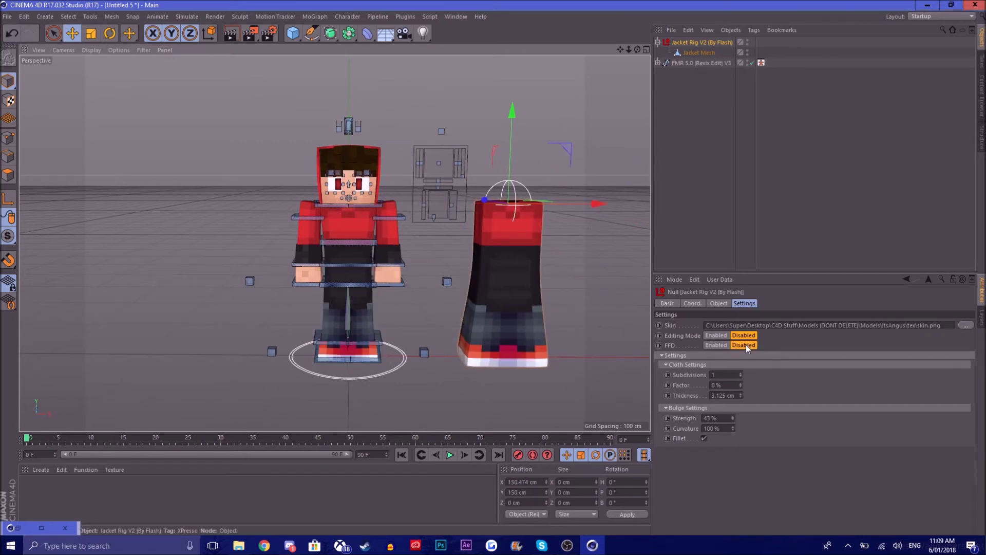
Enable the jacket rig's Editing Mode and switch its Jacket Mesh to polygon mode.
left_click(724, 335)
left_click(691, 52)
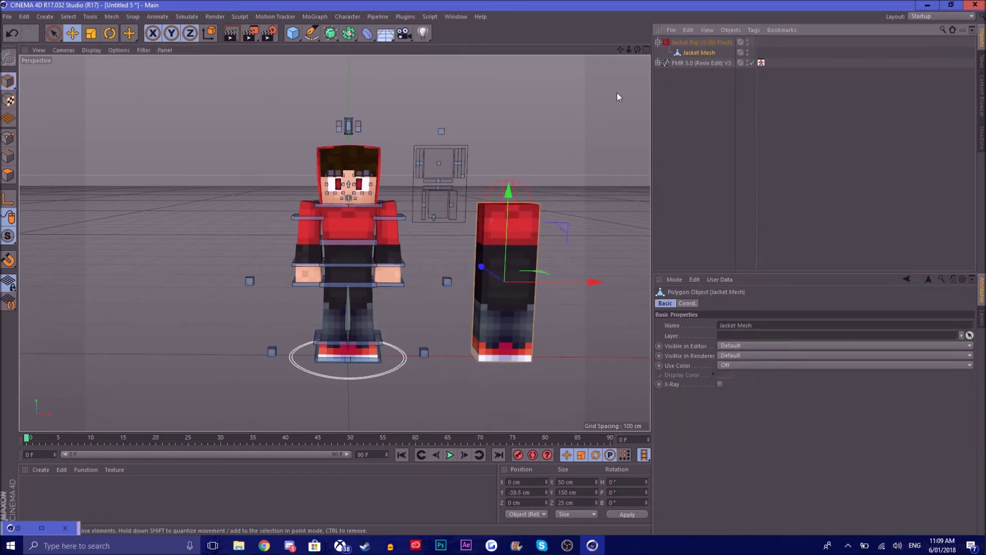
left_click(20, 176)
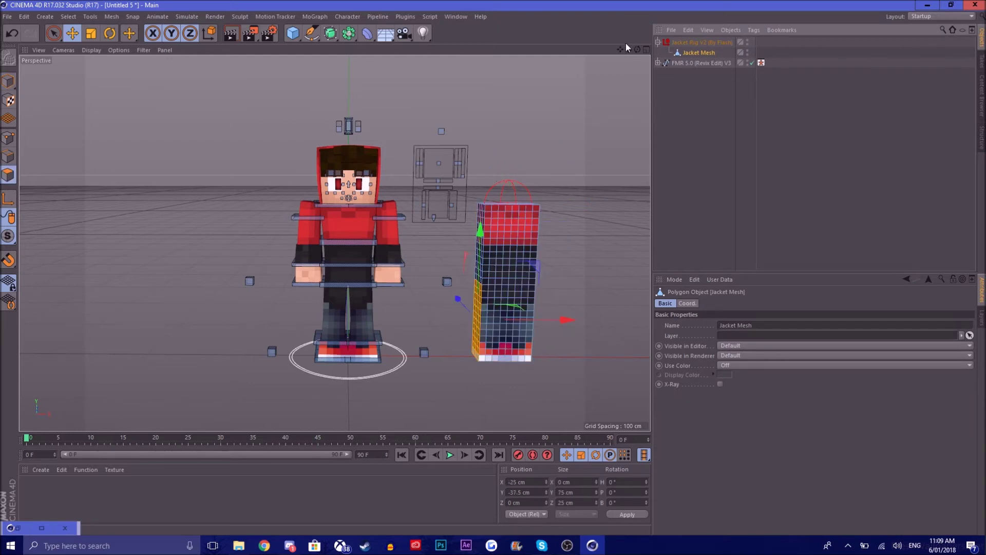
left_click_drag(626, 45, 630, 57)
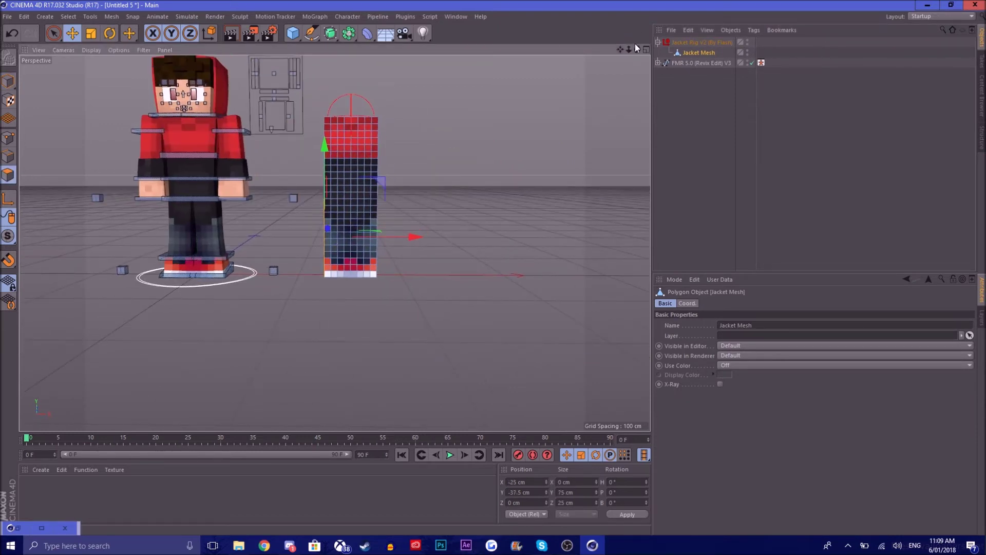
scroll(334, 243, "up", 6)
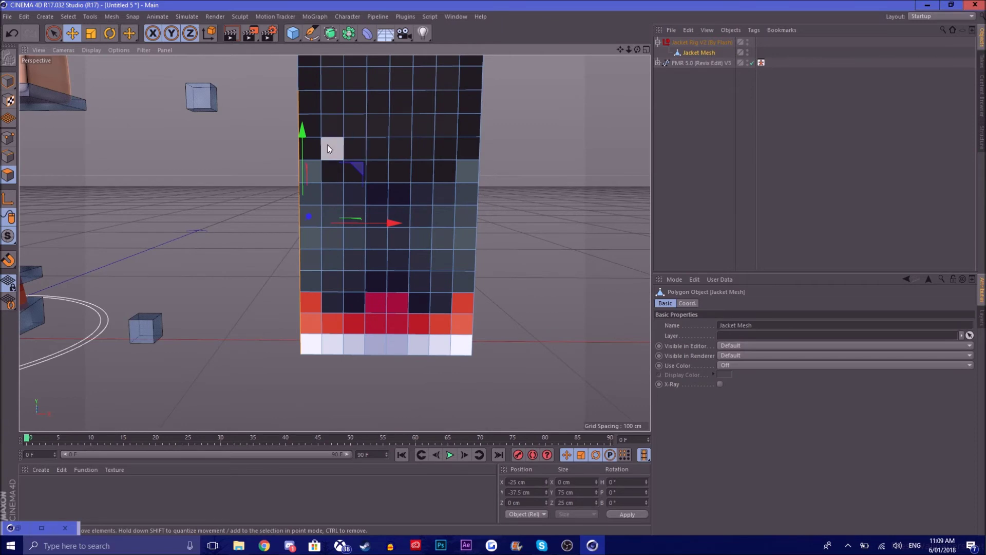
Select the trouser and shoe polygons below the black area on the jacket mesh's front and adjoining side with Live Selection.
left_click(318, 171)
left_click(52, 34)
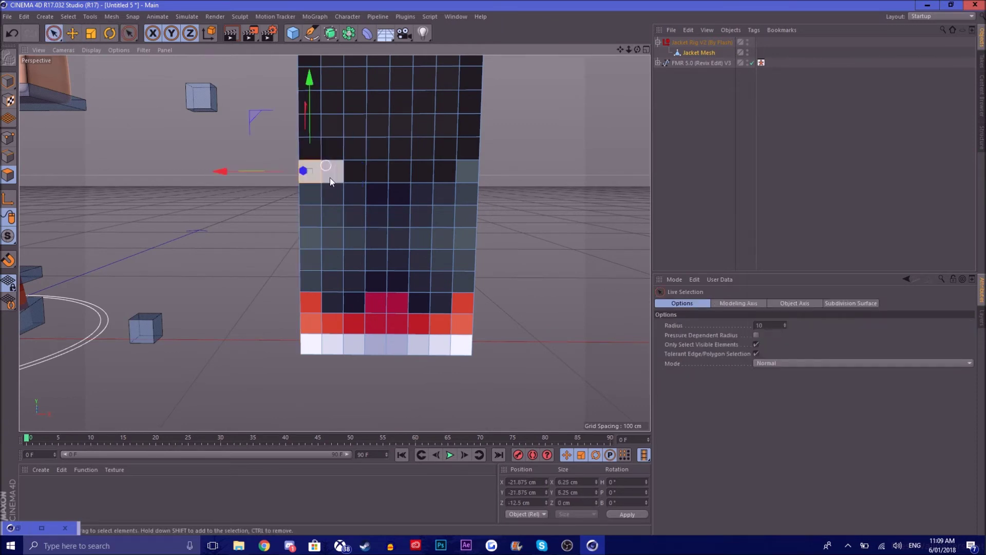
left_click(326, 193, "shift")
left_click_drag(327, 196, 391, 244, "shift")
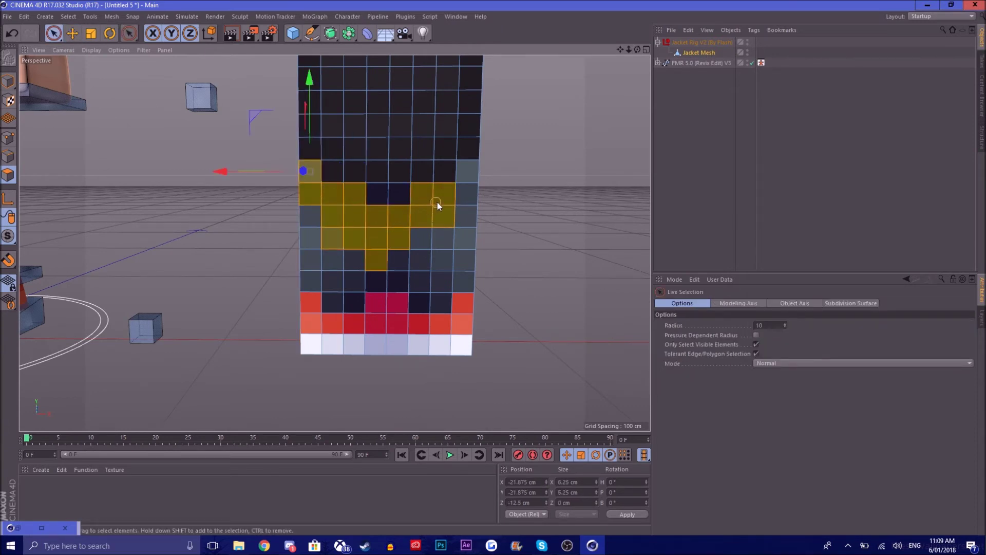
mouse_move(390, 208)
left_mouse_down("shift")
mouse_move(363, 231)
mouse_move(456, 287)
mouse_move(377, 229)
mouse_move(286, 273)
mouse_move(474, 253)
mouse_move(467, 236)
left_mouse_up("shift")
left_click_drag(638, 49, 554, 52)
mouse_move(403, 173)
left_mouse_down("shift")
mouse_move(501, 394)
mouse_move(412, 329)
left_mouse_up("shift")
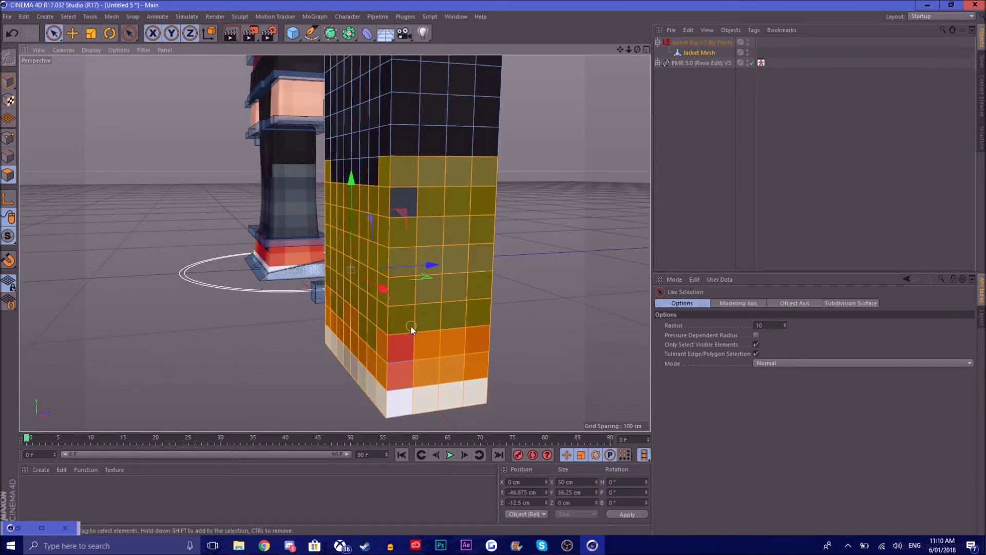
Add the trouser and shoe polygons on the jacket mesh's back and remaining side, deselecting the black polygons caught by mistake.
left_click_drag(638, 50, 576, 10)
mouse_move(236, 150)
left_mouse_down("shift")
mouse_move(279, 101)
mouse_move(195, 148)
mouse_move(224, 164)
left_mouse_up("shift")
mouse_move(638, 49)
left_mouse_down()
mouse_move(638, 113)
mouse_move(707, 188)
mouse_move(625, 49)
mouse_move(581, 50)
left_mouse_up()
mouse_move(425, 179)
left_mouse_down("shift")
mouse_move(293, 181)
mouse_move(309, 315)
mouse_move(375, 172)
mouse_move(372, 196)
mouse_move(315, 193)
mouse_move(361, 213)
left_mouse_up("shift")
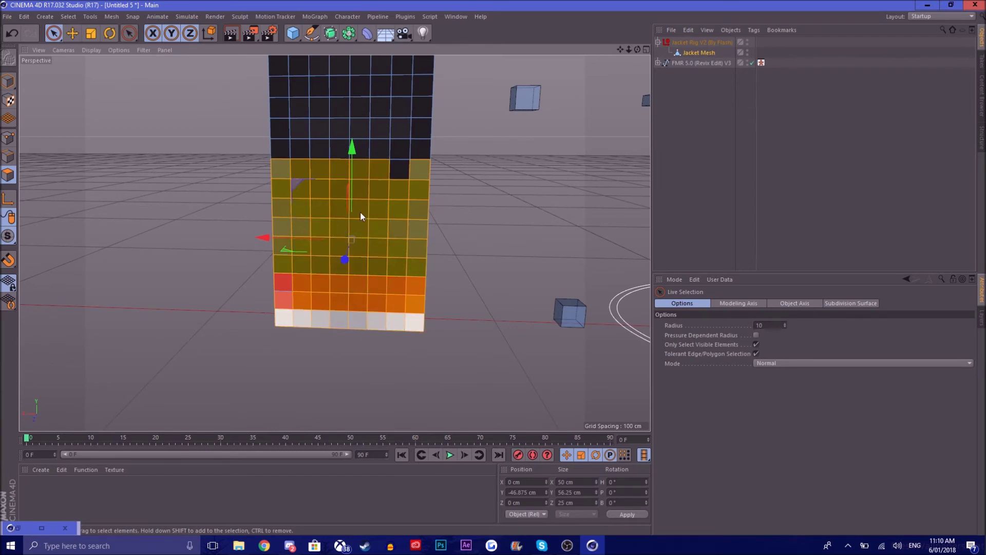
left_click_drag(380, 172, 326, 161, "ctrl")
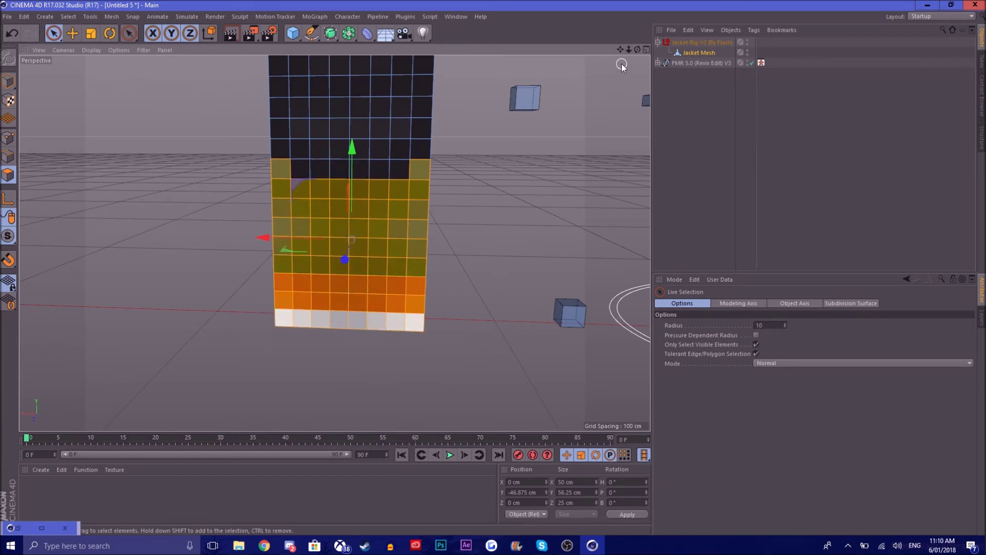
left_click_drag(637, 50, 535, 77)
left_click_drag(395, 184, 456, 178, "shift")
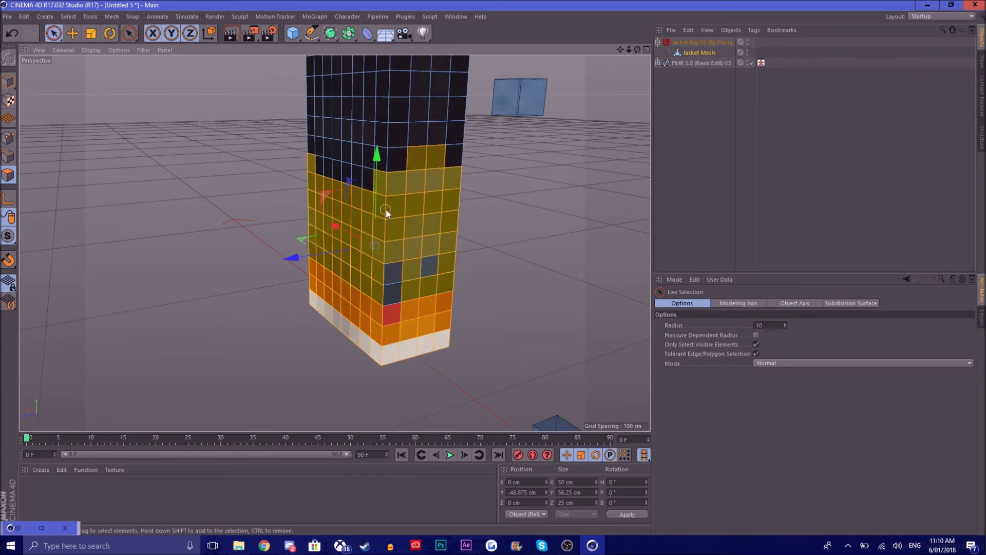
left_click(436, 162, "ctrl")
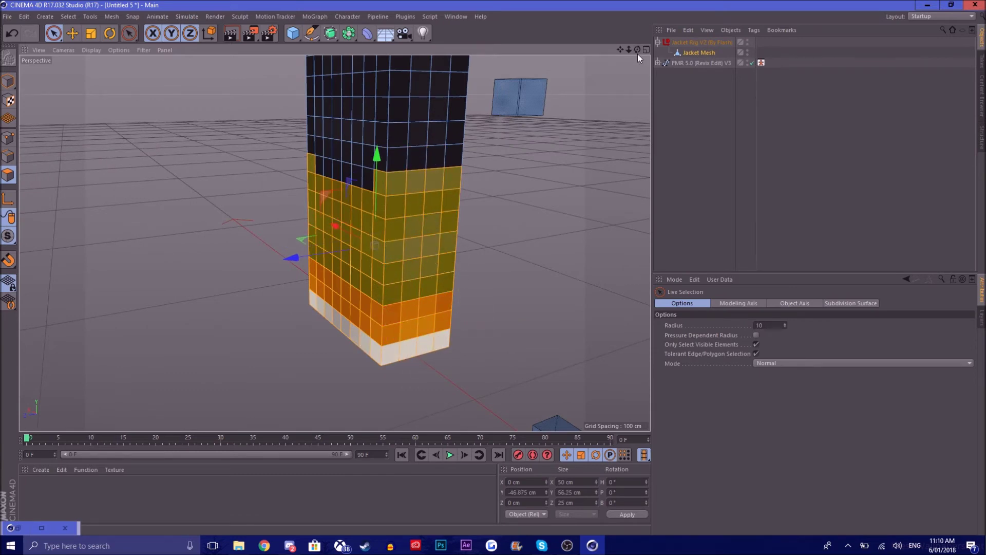
Delete the selected lower polygons of the jacket mesh along with the stray strip left near the ground.
left_click_drag(636, 49, 422, 121)
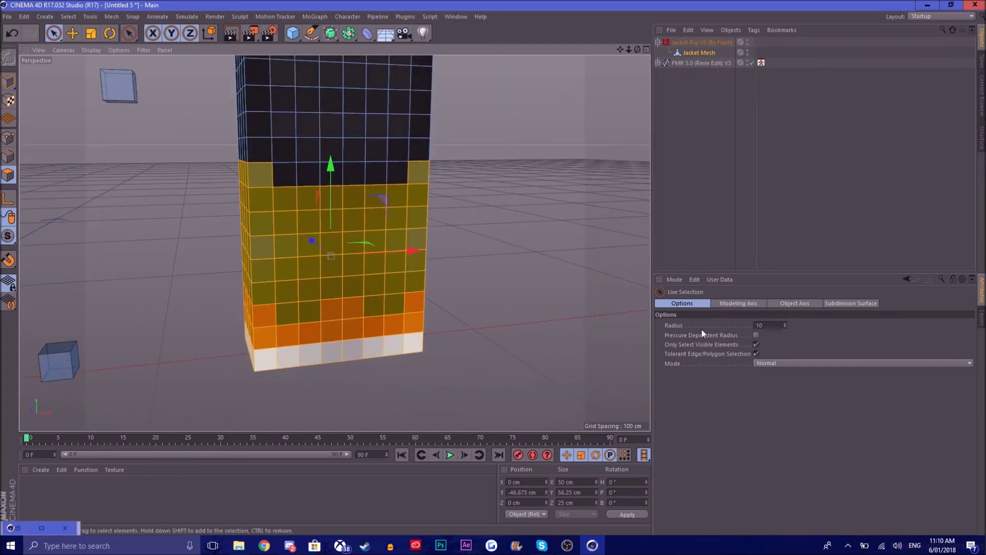
left_click_drag(628, 51, 627, 51)
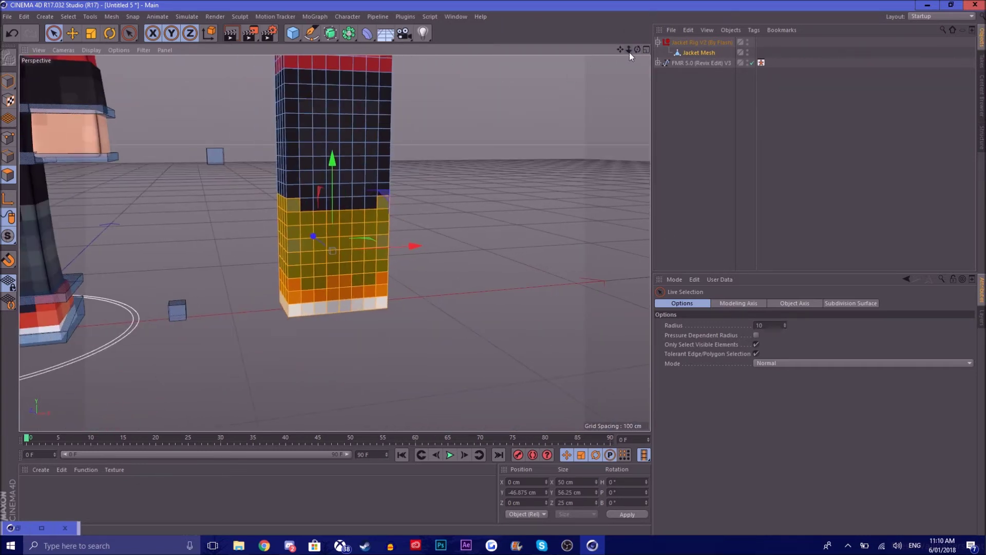
key("Delete")
left_click(381, 314)
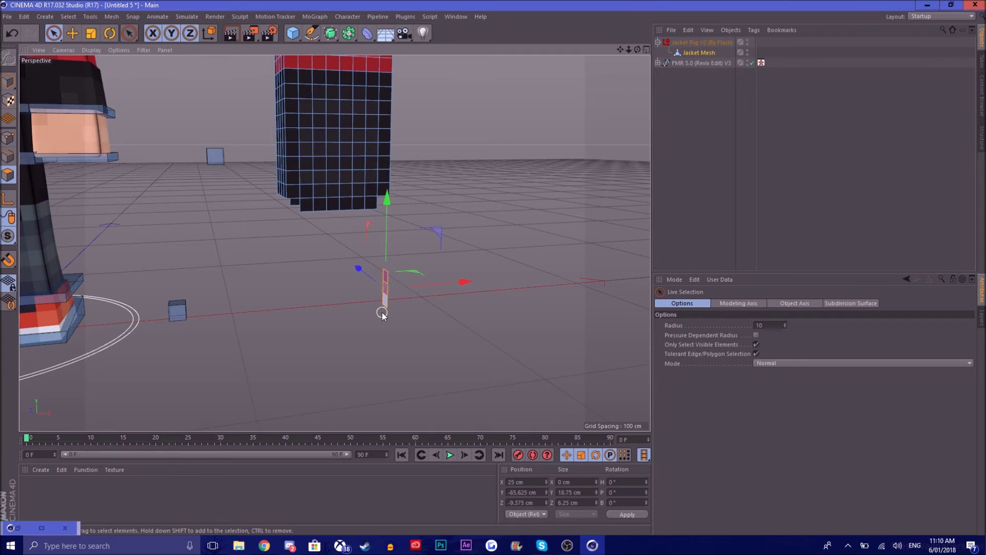
Return to Model mode and disable Editing Mode on the jacket rig.
left_click(13, 80)
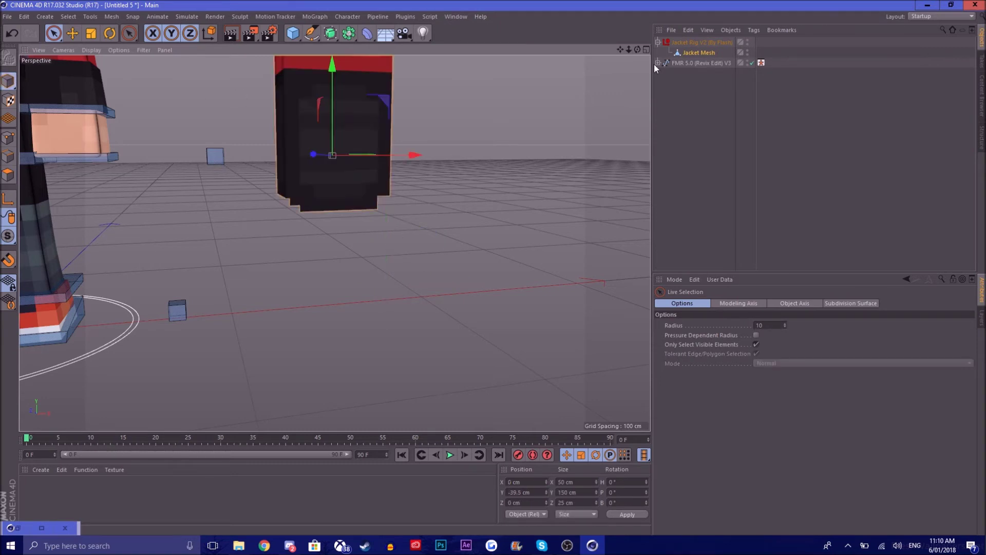
left_click(691, 43)
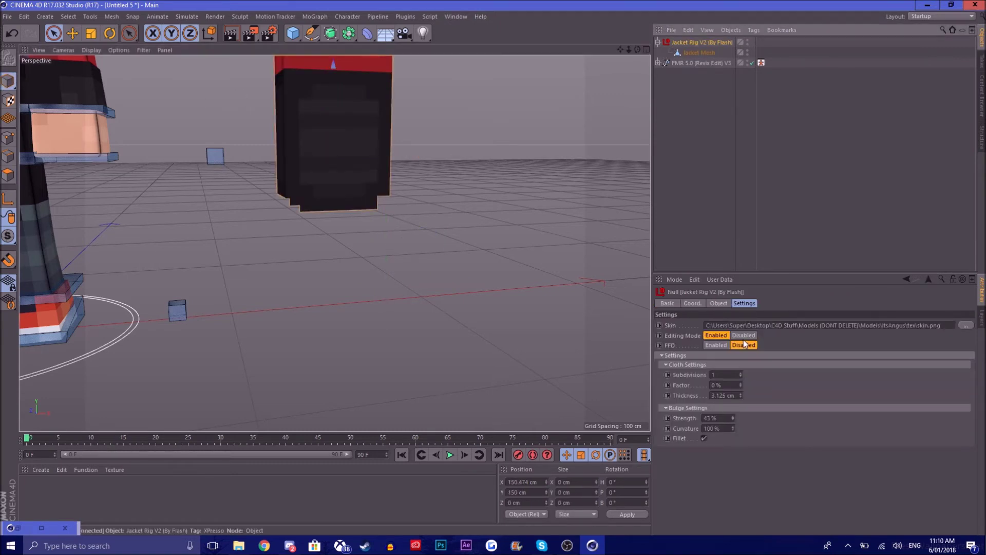
left_click(743, 336)
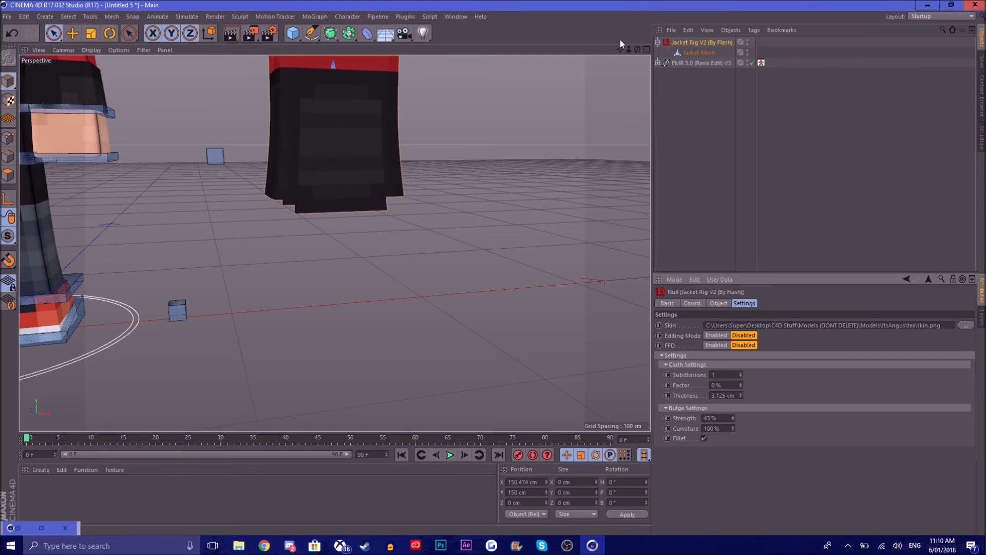
Set the jacket rig's X position to 0 cm so it sits on the character.
left_click_drag(544, 480, 199, 484)
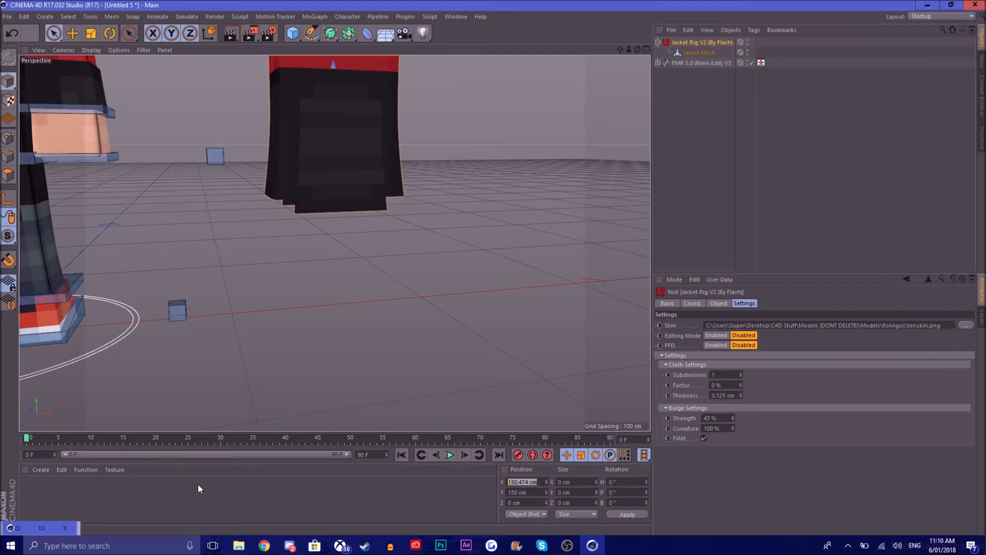
type("0")
key("Return")
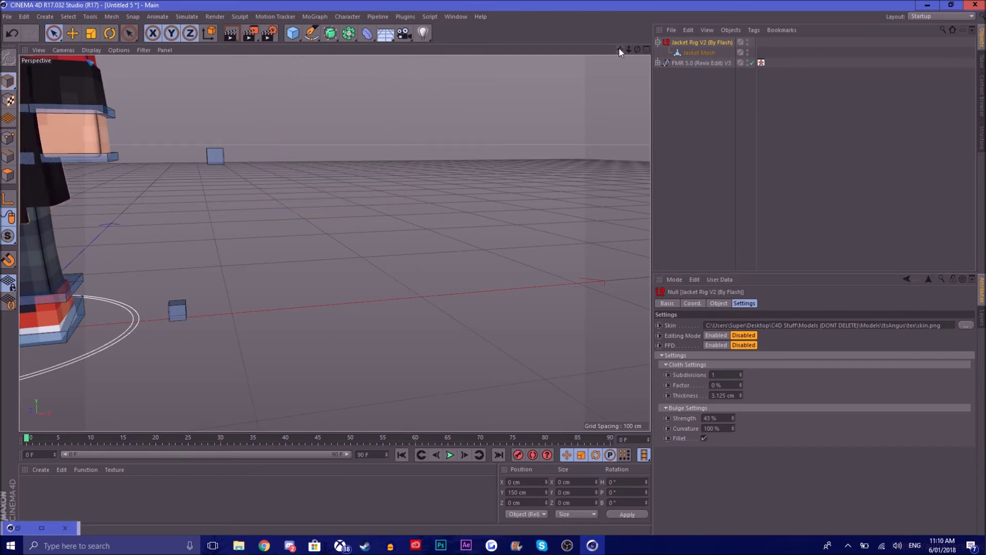
left_click_drag(620, 49, 927, 209)
left_click_drag(628, 49, 270, 188)
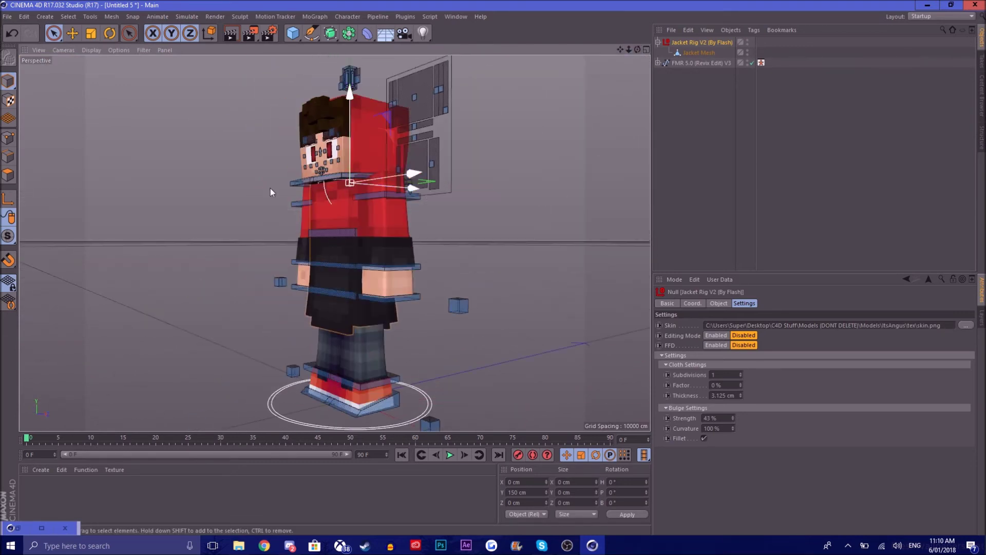
Try rotating the character's waist control to test whether the jacket follows the upper body, and undo the rotation.
left_click(72, 33)
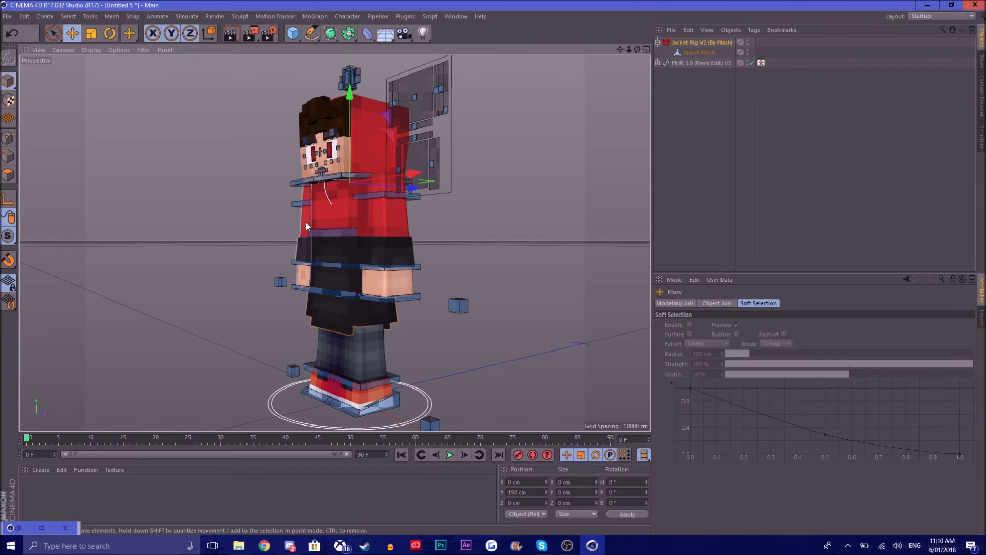
key("r")
left_click(324, 236)
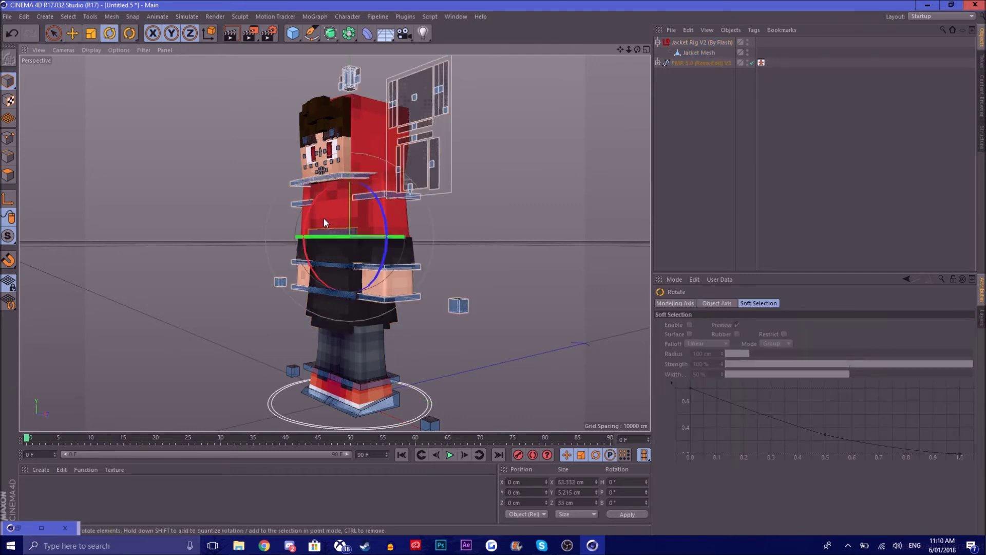
left_click_drag(324, 218, 454, 160)
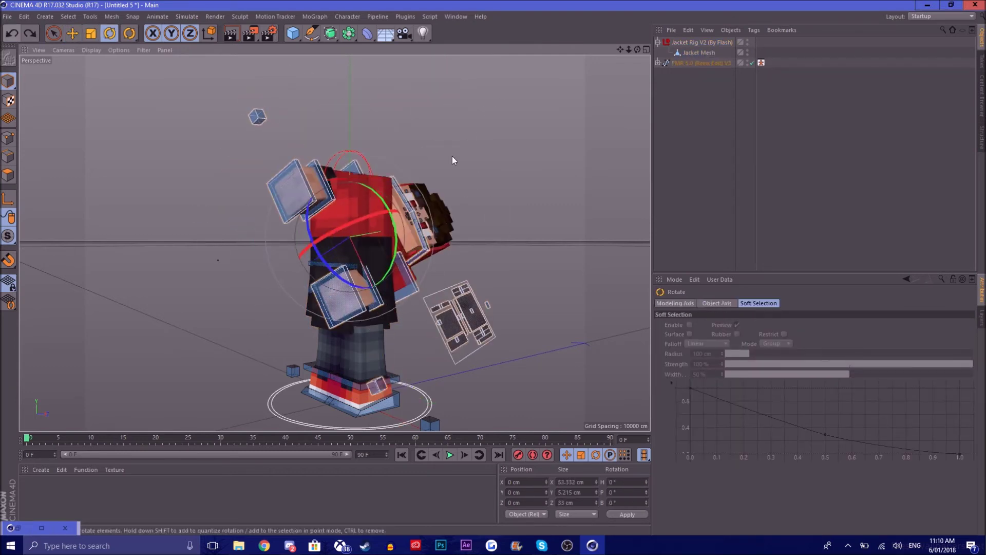
key("ctrl+z")
Expand the character rig's hierarchy and collapse its Head group.
left_click(691, 76)
left_click(658, 62)
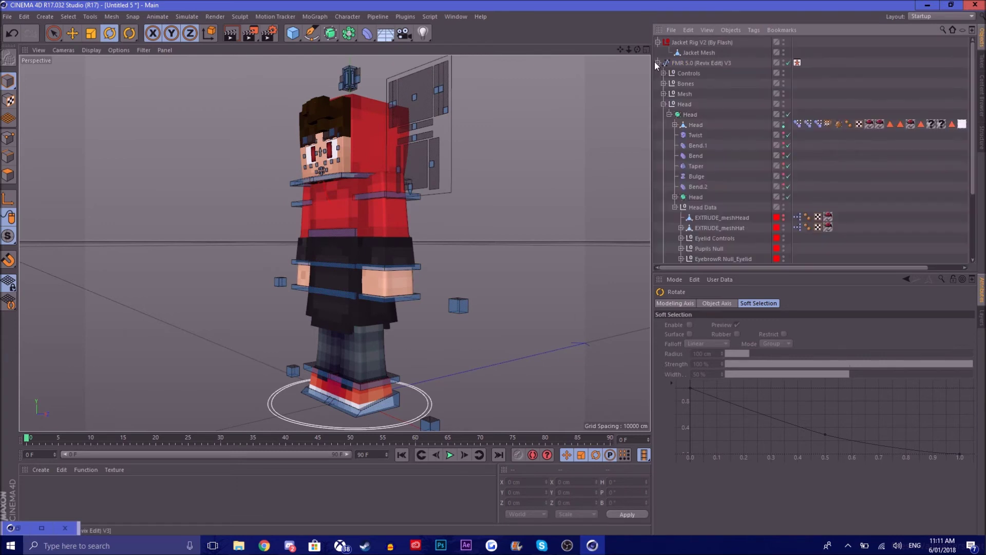
left_click(663, 103)
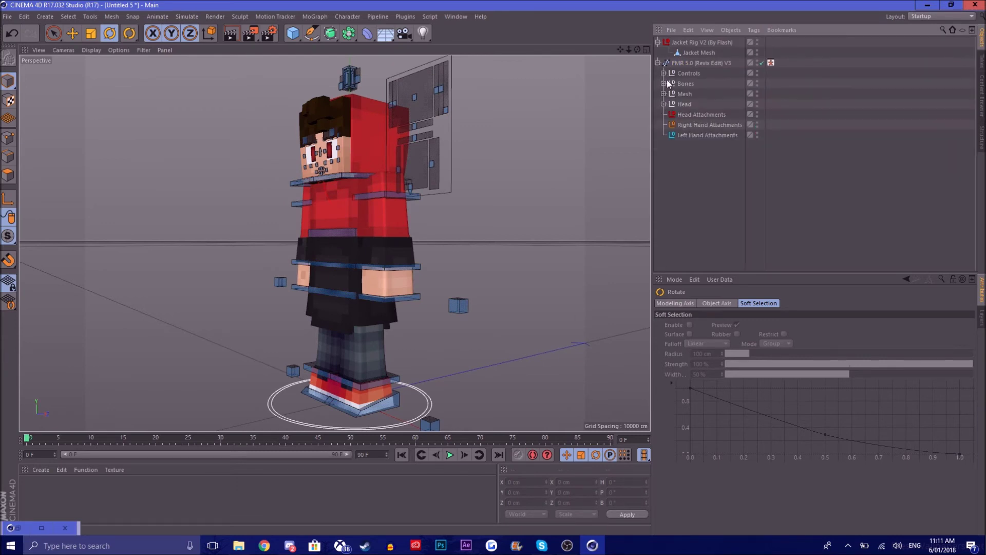
Expand the rig's Bones hierarchy down to Shoulders and parent Jacket Rig V2 under the Shoulders joint.
left_click(663, 84)
left_click(669, 93)
left_click(676, 106)
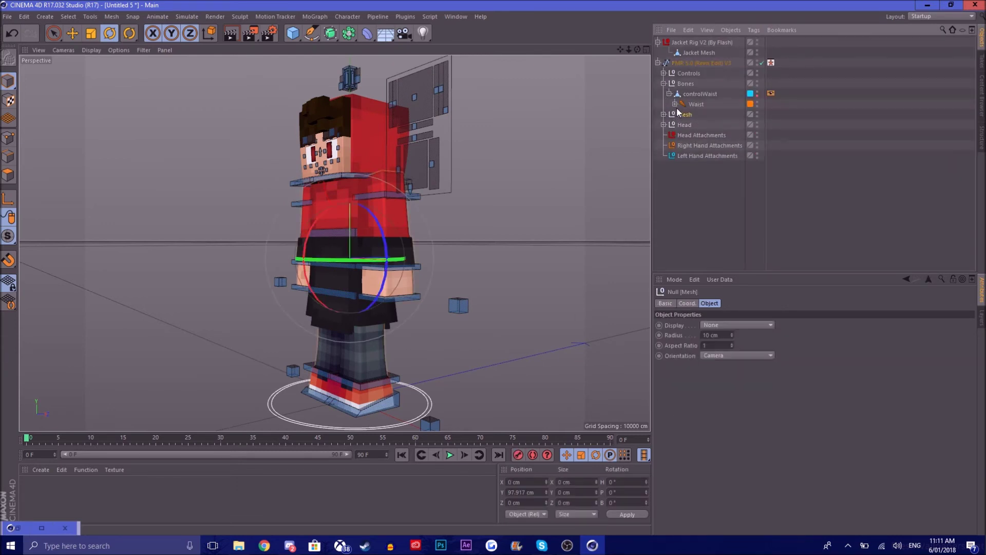
left_click(675, 105)
left_click(679, 115)
left_click(682, 122)
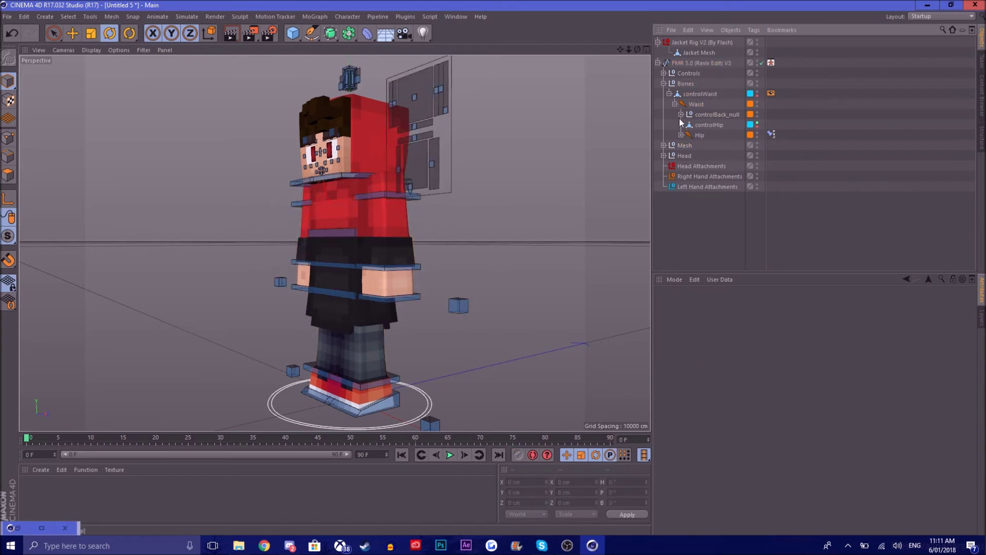
left_click(681, 114)
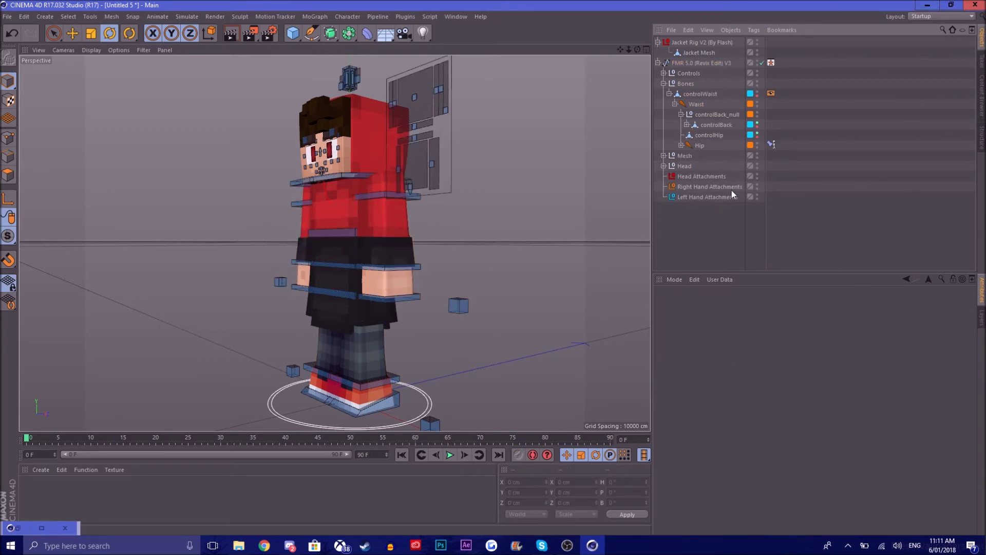
left_click(686, 125)
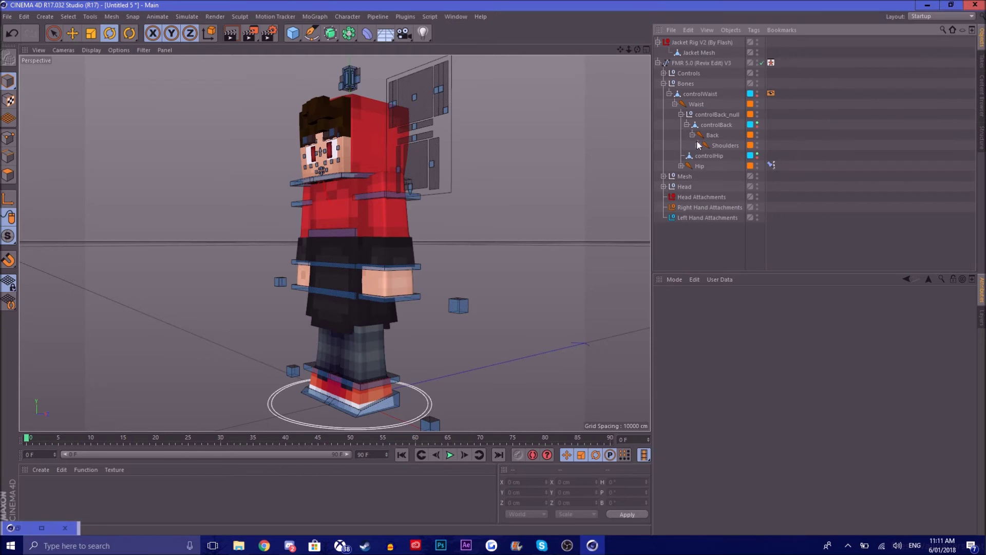
left_click(693, 135)
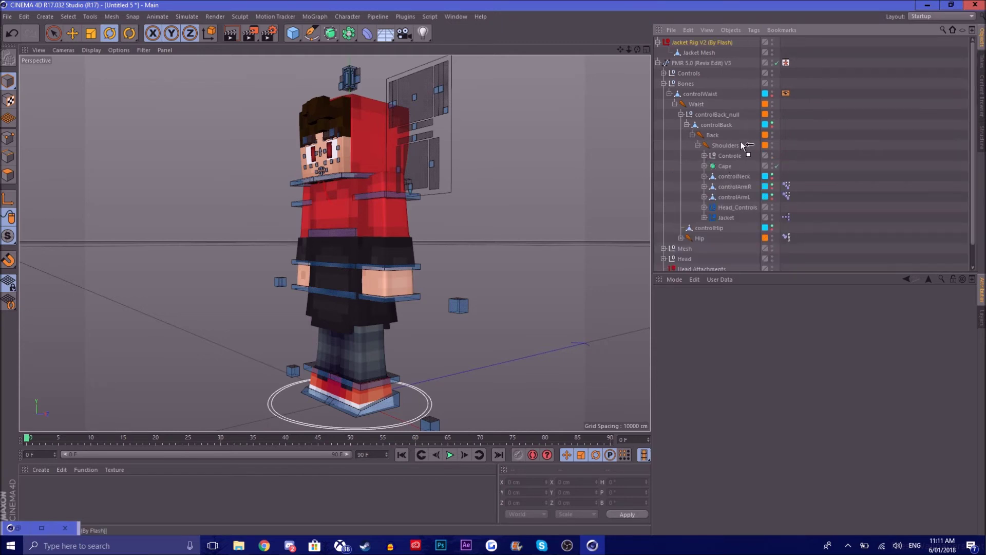
left_click_drag(741, 141, 735, 143)
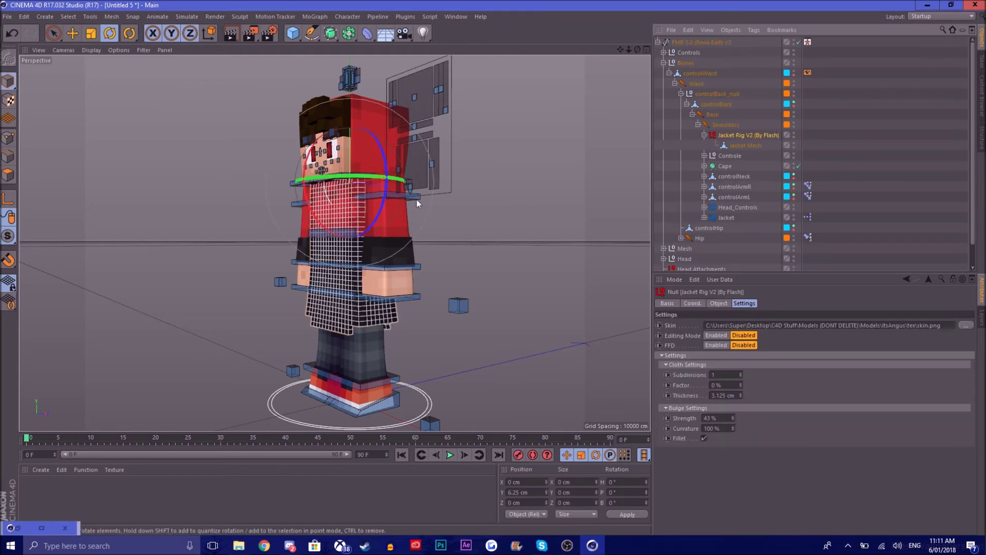
Try rotating the controlBack control to test whether the jacket follows the upper body, and undo the rotation.
left_click(354, 236)
left_click_drag(329, 155, 502, 169)
left_click(6, 32)
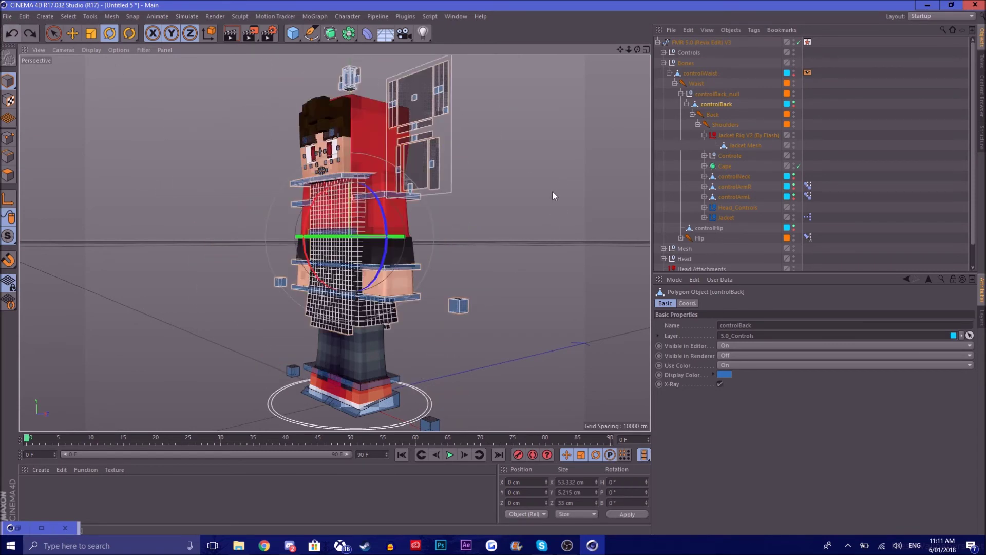
Raise the character's left foot control and shift goalLegR to about X -4.7, Y -5.4, Z 2.6 cm.
left_click(343, 113)
left_click_drag(638, 49, 515, 125)
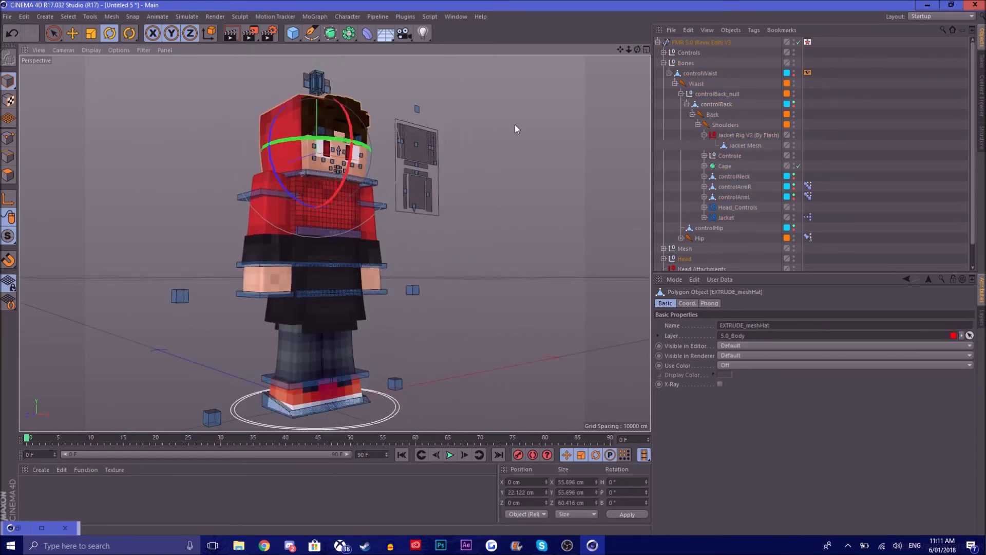
left_click(359, 397)
key("e")
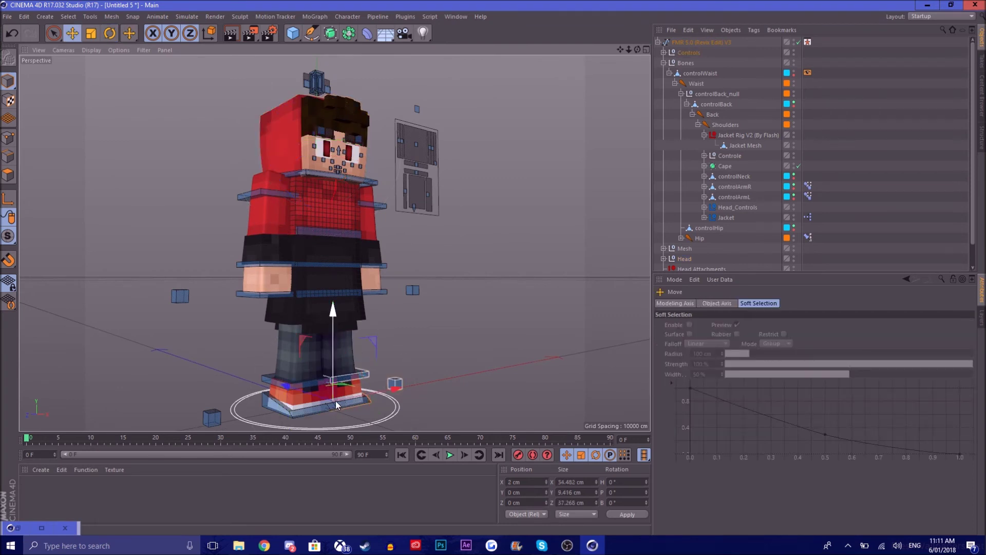
left_click_drag(335, 401, 374, 302)
left_click_drag(299, 400, 302, 405)
left_click(303, 412)
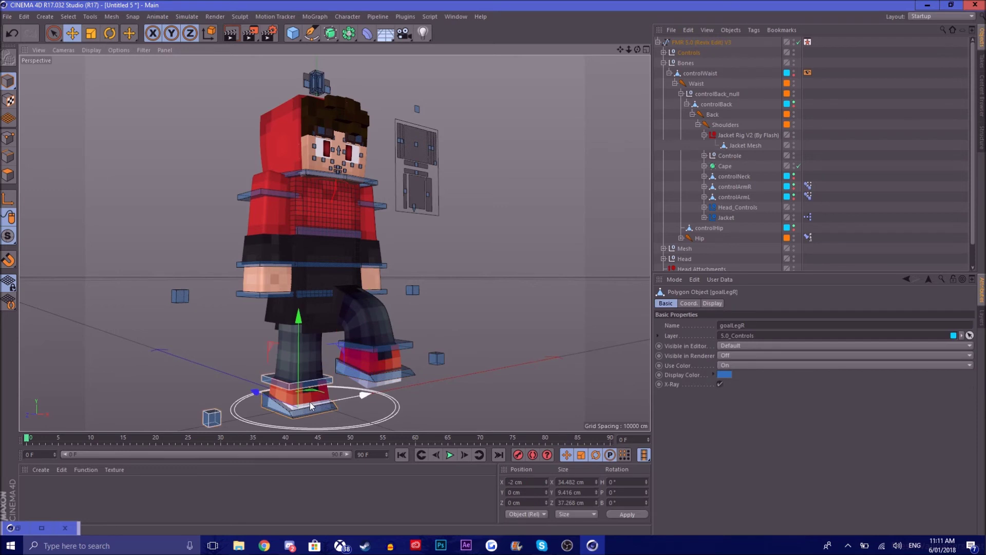
mouse_move(400, 405)
left_mouse_down()
mouse_move(403, 398)
mouse_move(299, 396)
mouse_move(429, 390)
mouse_move(379, 370)
mouse_move(394, 413)
left_mouse_up()
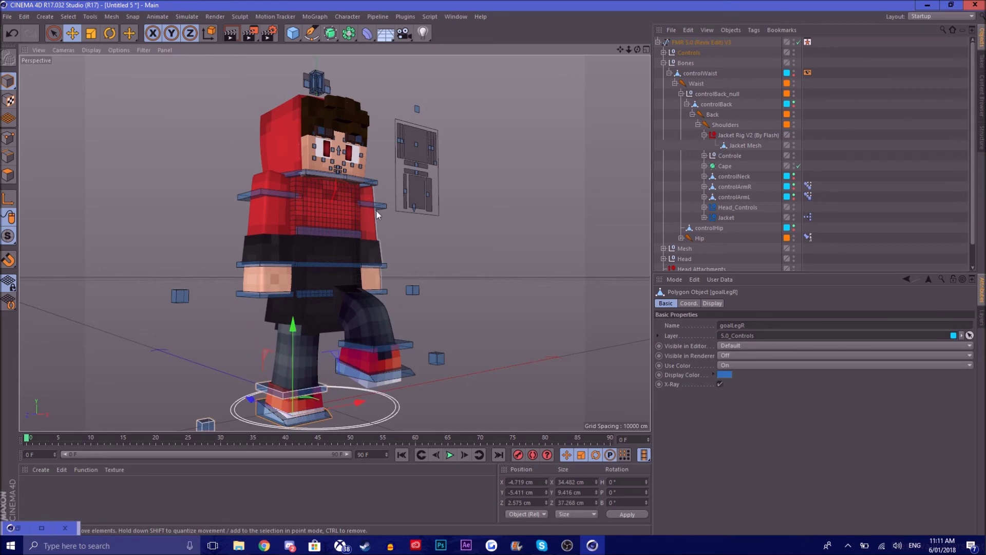
Rotate the character's left arm control so the forearm bends forward.
key("r")
left_click(394, 166)
left_click_drag(393, 166, 277, 254)
key("e")
left_click(423, 220)
Rotate the character's right arm outward and move its hand control to bend the elbow.
left_click(252, 190)
key("r")
left_click(227, 284)
left_click(217, 282)
key("e")
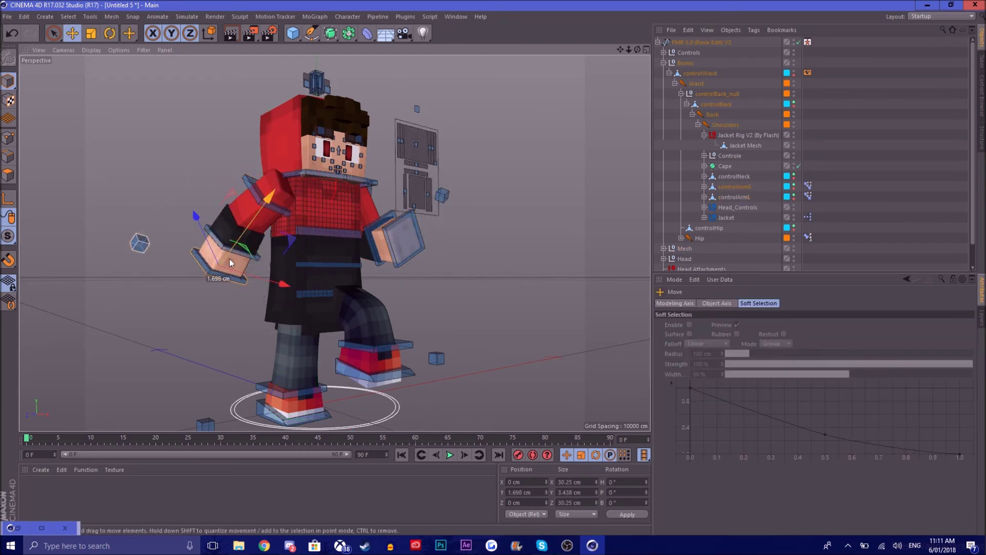
left_click_drag(267, 201, 279, 184)
Rotate controlBack to lean the torso and rotate controlNeck to about H -12.5°, P 4°, B 9.9°.
left_click(341, 227)
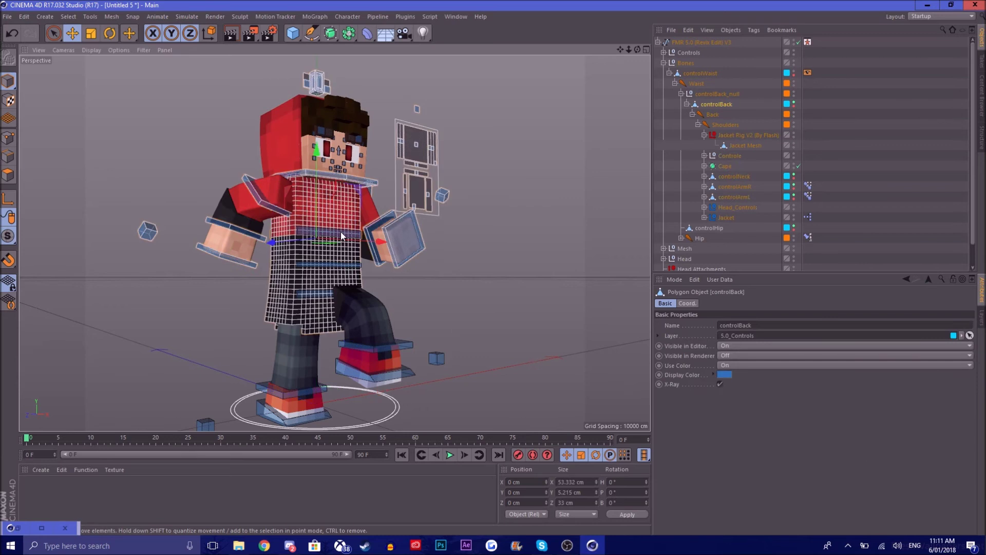
key("r")
left_click_drag(340, 232, 373, 203)
left_click(351, 189)
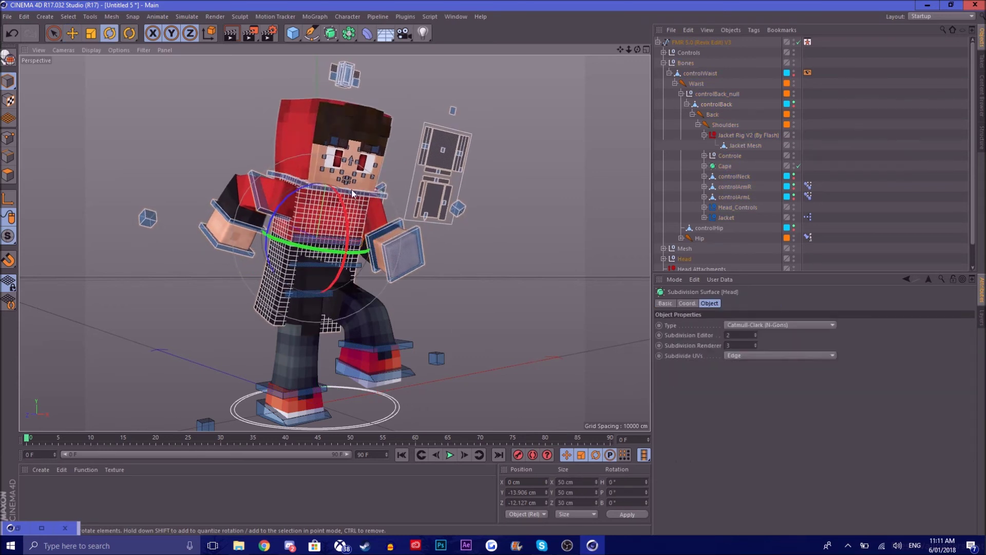
left_click(374, 193)
left_click_drag(403, 188, 359, 125)
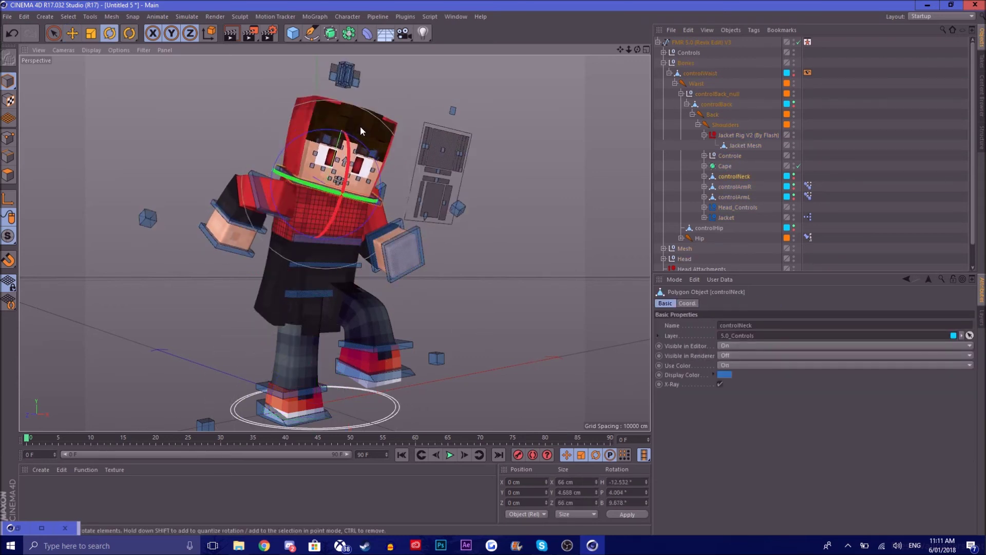
Move the mouth expression control about 5.6 cm along X and clear the selection.
key("e")
left_click(443, 150)
left_click_drag(452, 153, 464, 155)
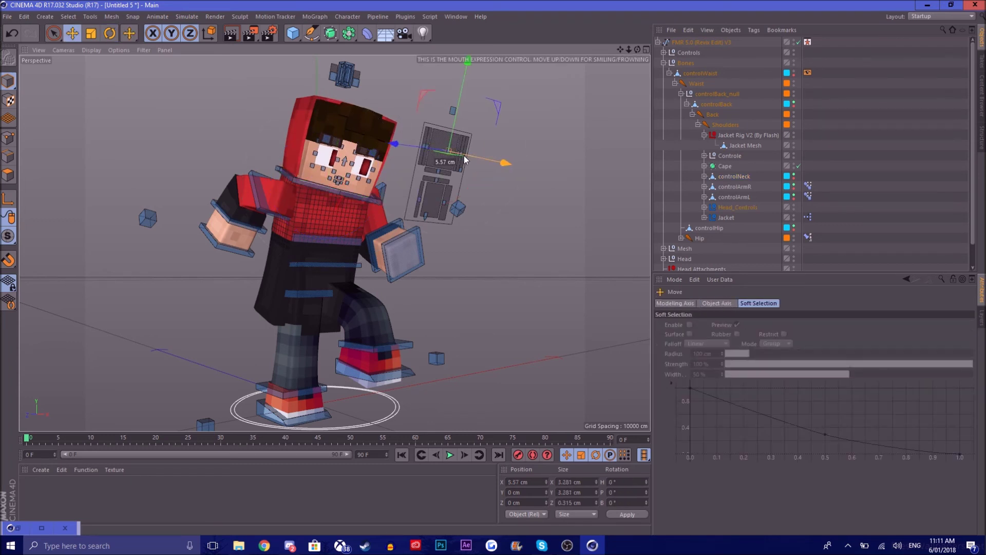
left_click(563, 141)
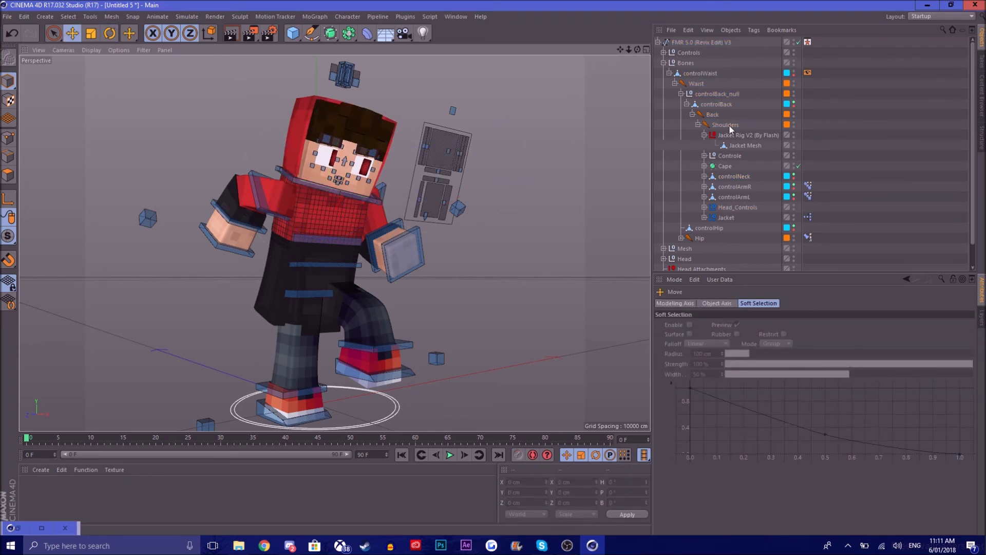
Enable PFD on the jacket rig and show the scene's layer list.
left_click(725, 136)
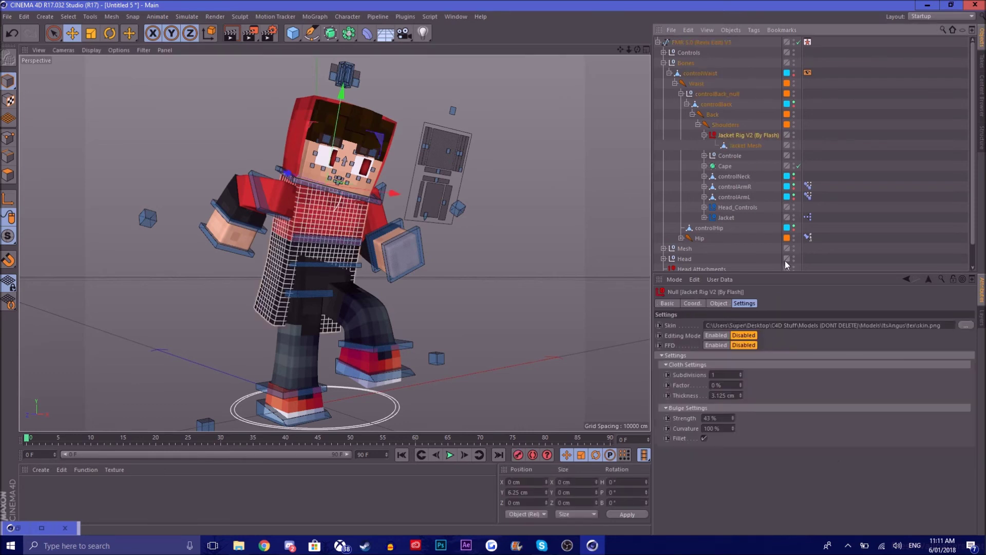
left_click(725, 346)
left_click(267, 341)
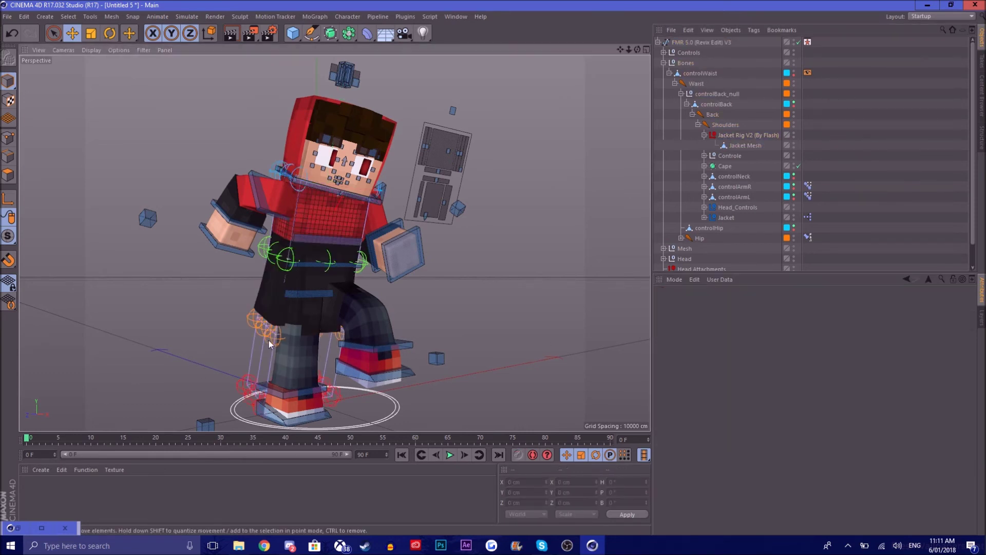
left_click(280, 341)
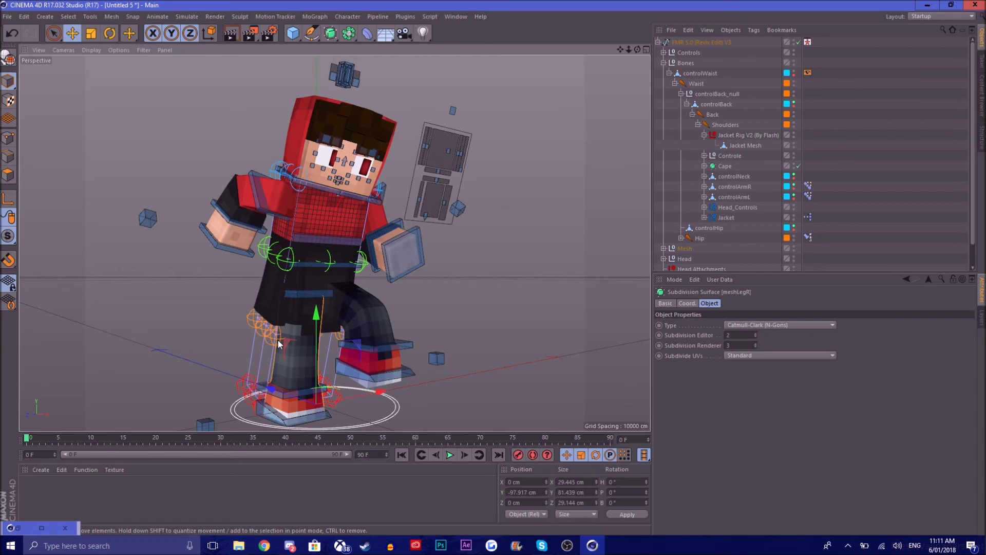
left_click(982, 317)
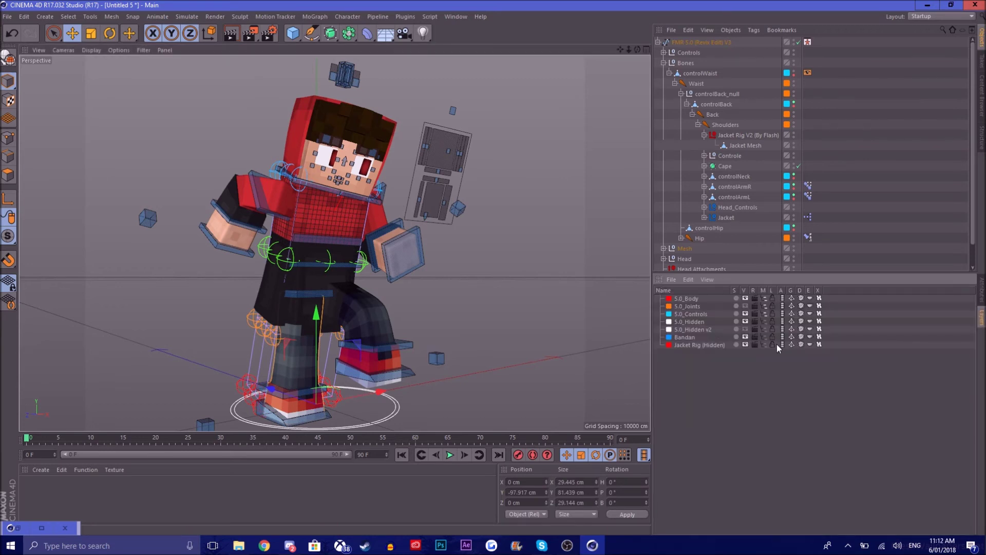
Try moving only the orange hem controller at the jacket's front right corner, and undo the move.
left_click(243, 322)
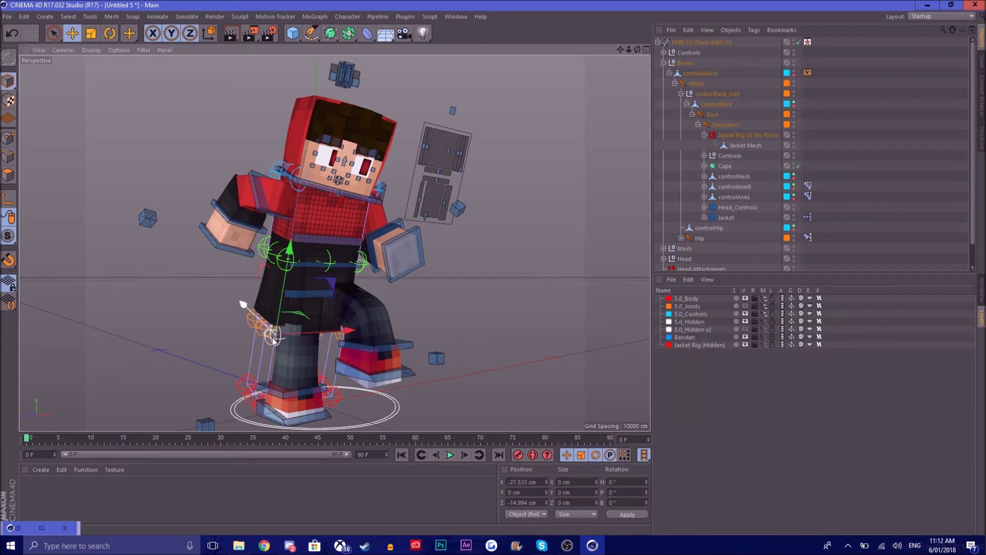
left_click_drag(243, 321, 2, 103)
left_click(70, 51)
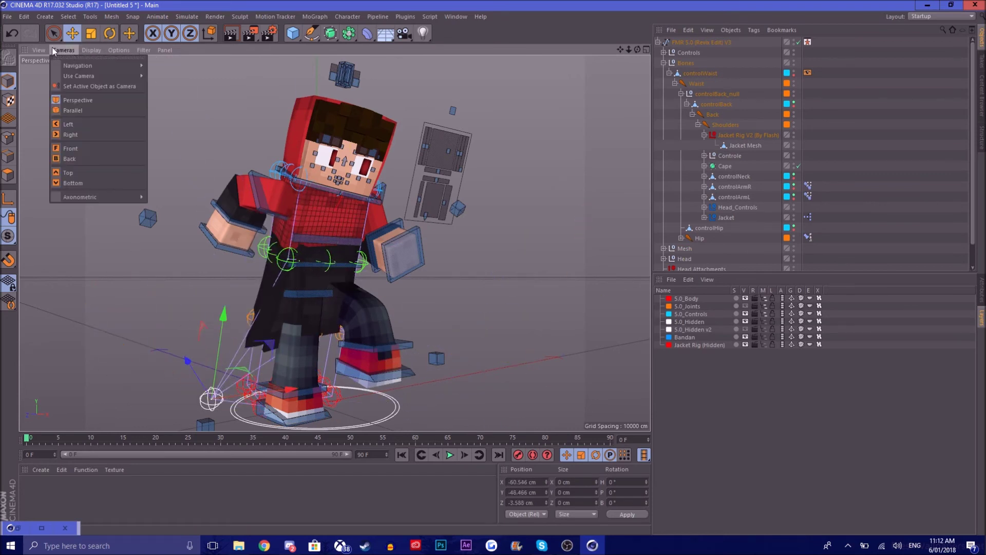
left_click(12, 33)
left_click_drag(243, 304, 268, 328)
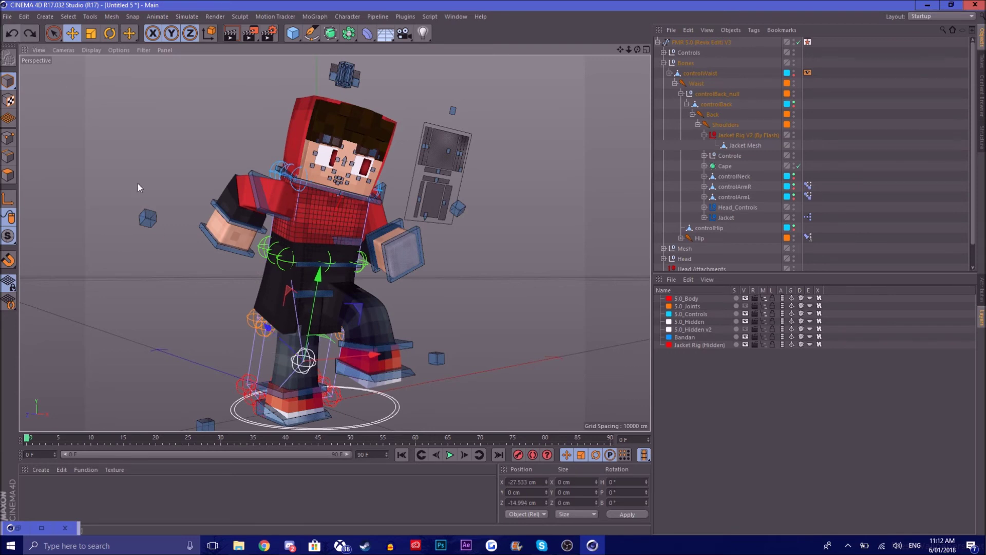
Move the orange and red controllers at the jacket's front right corner together to about X -55.3, Y 32, Z -29.8 cm.
left_click(251, 409)
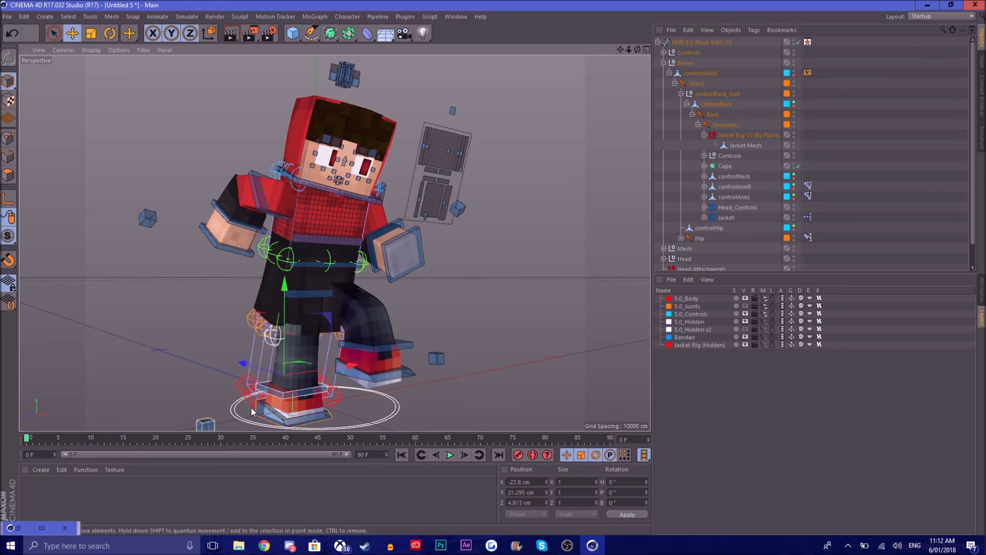
left_click(268, 338)
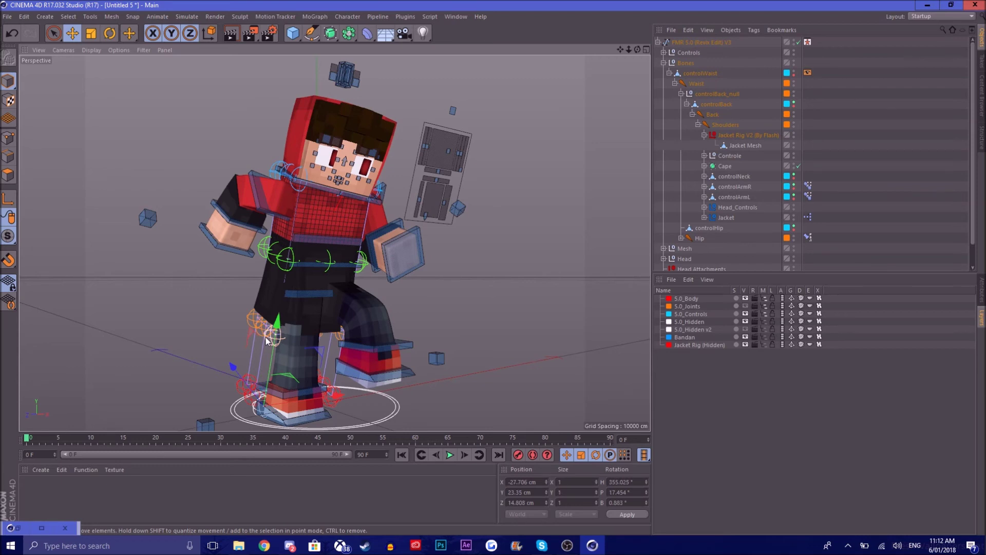
left_click_drag(256, 356, 281, 353)
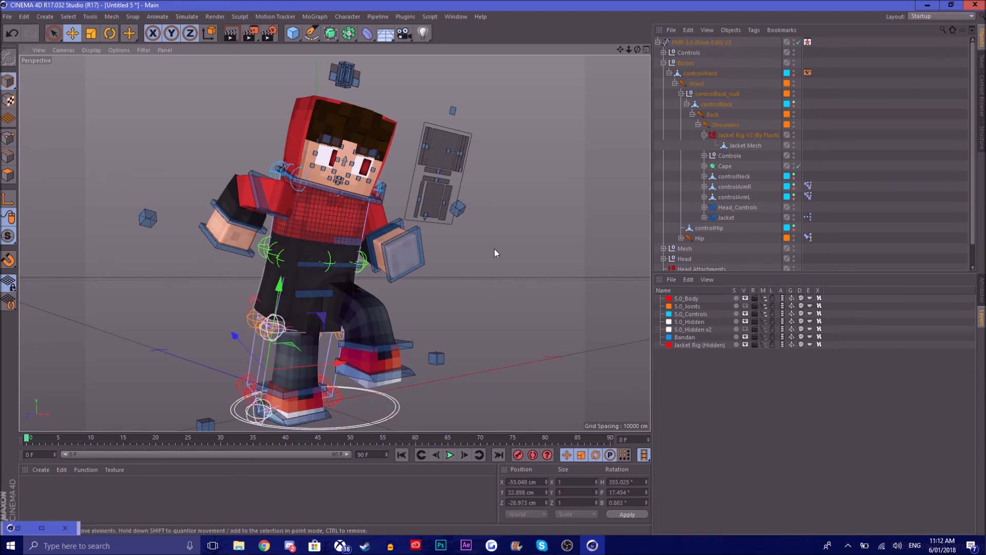
left_click_drag(638, 49, 534, 52)
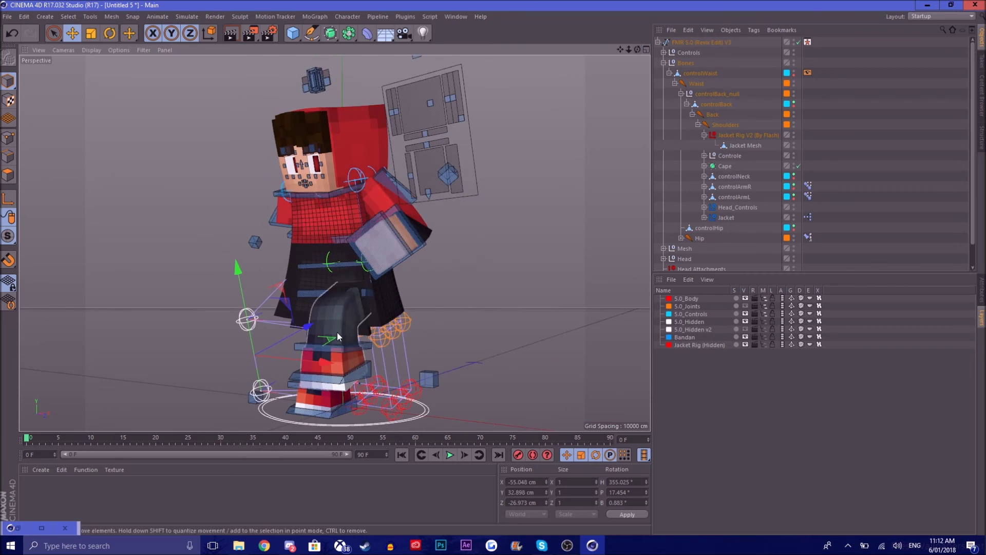
mouse_move(297, 332)
left_mouse_down()
mouse_move(285, 337)
mouse_move(294, 333)
left_mouse_up()
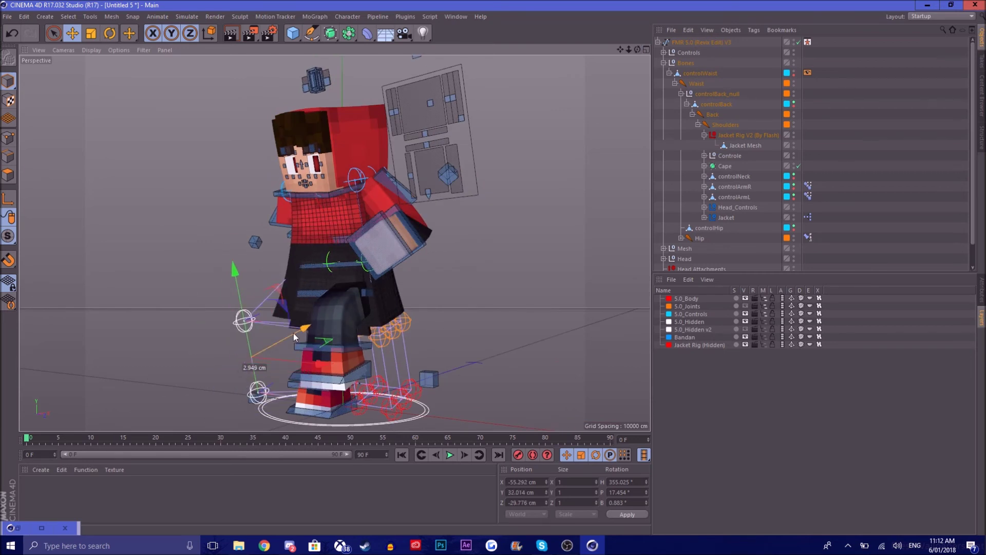
Move the orange and red controllers at the jacket's front left corner together to about X 26.3, Y 45.6, Z -94.8 cm.
left_click(377, 408)
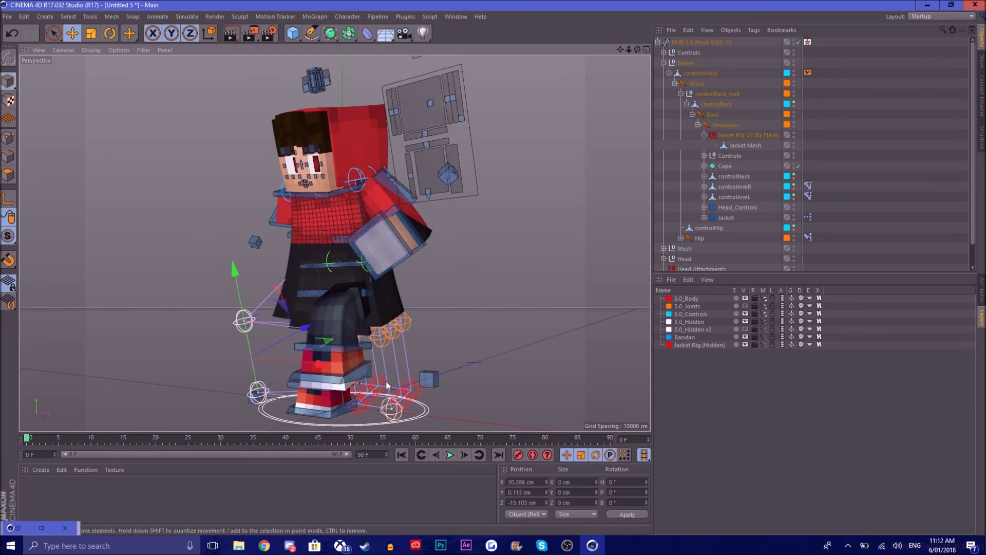
left_click(387, 341, "shift")
left_click_drag(423, 345, 339, 251)
left_click_drag(387, 303, 379, 276)
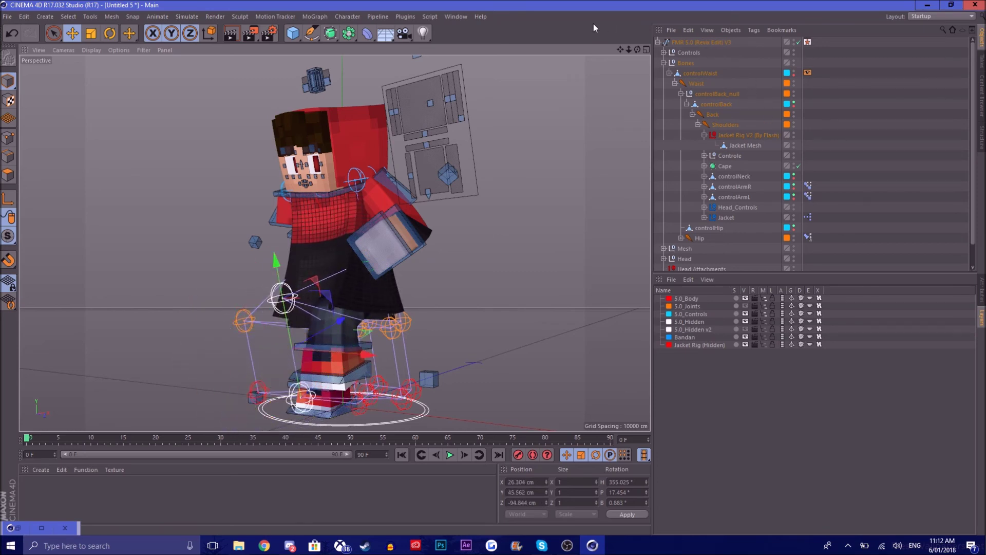
Pull the orange hem controller at the jacket's front centre forward to about Z -156.6 cm.
left_click_drag(638, 49, 745, 31)
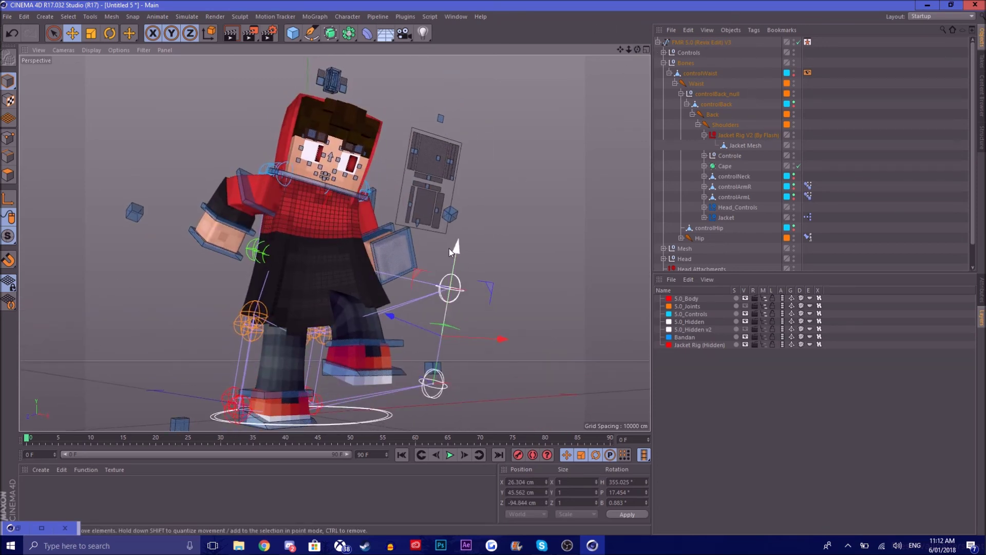
left_click(316, 337)
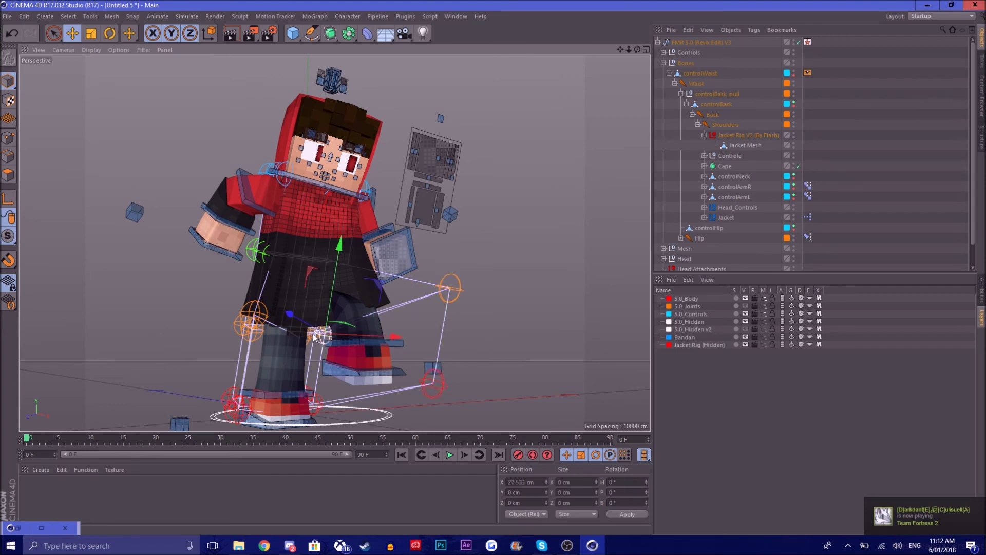
left_click(313, 339)
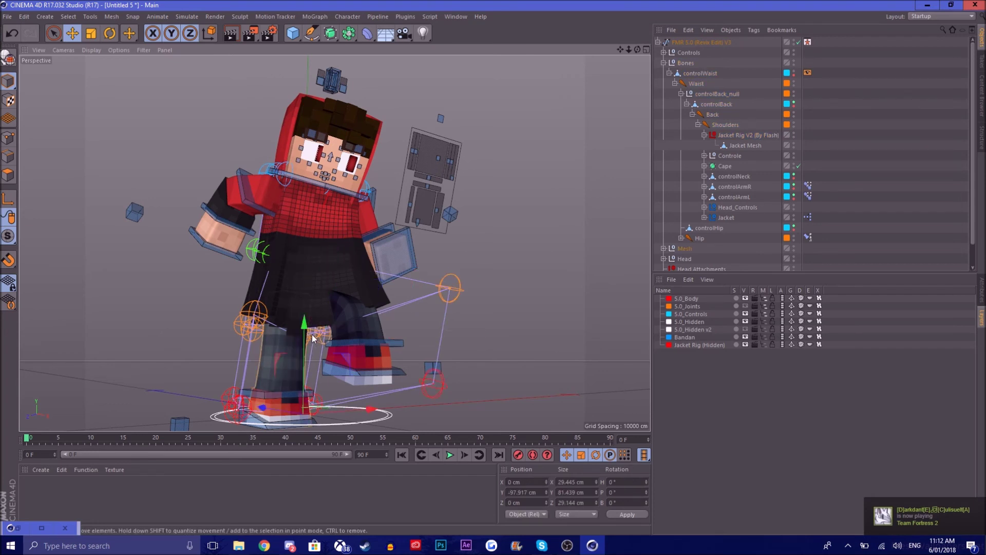
left_click(312, 336)
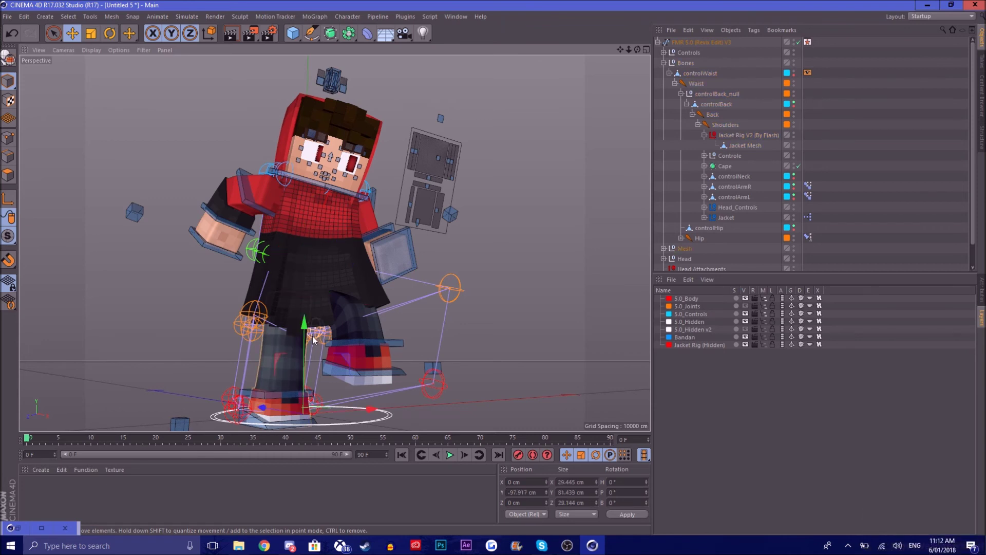
left_click(313, 331)
left_click_drag(312, 329, 603, 4)
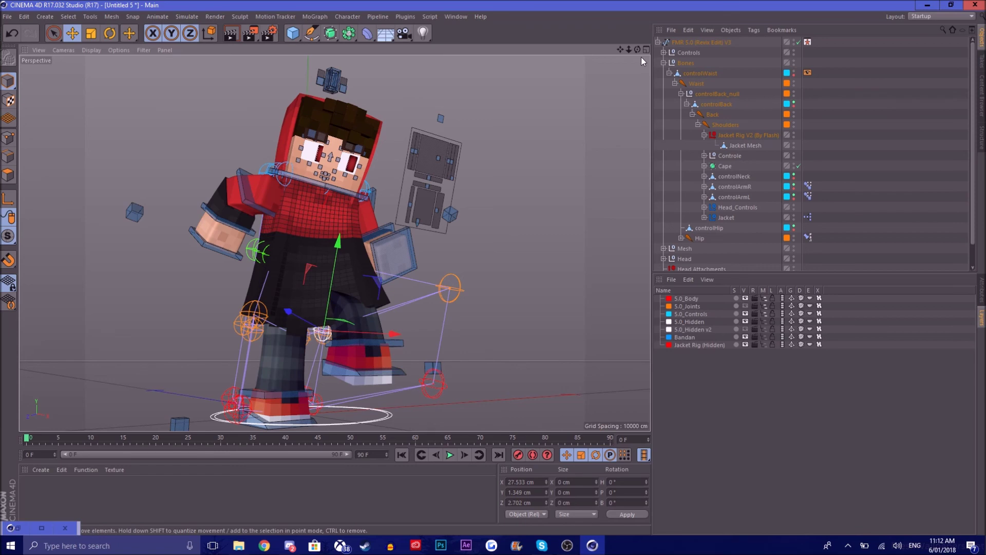
left_click_drag(513, 267, 423, 363, "alt")
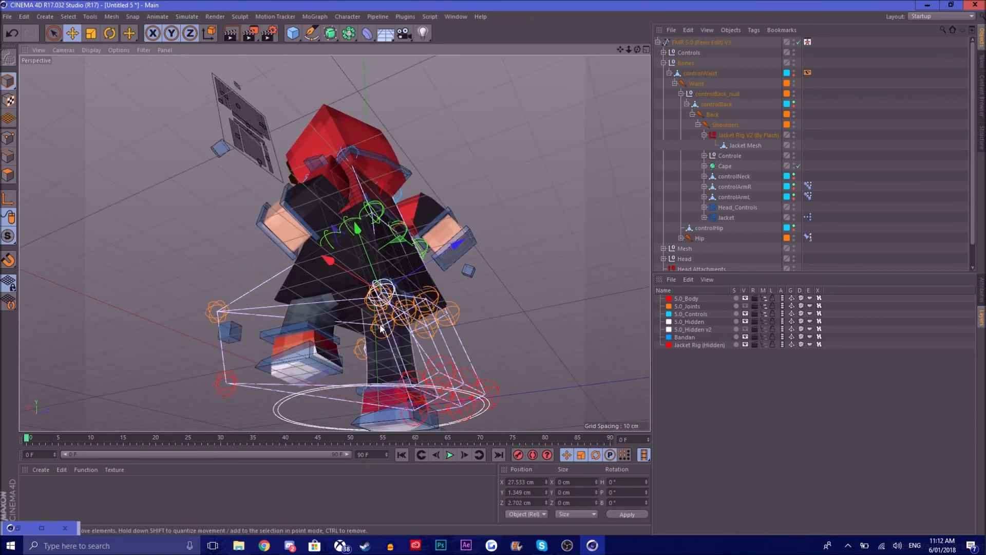
left_click_drag(343, 363, 309, 368)
left_click_drag(638, 50, 404, 230)
left_click_drag(334, 365, 428, 393)
mouse_move(622, 46)
left_mouse_down()
mouse_move(663, 63)
mouse_move(576, 51)
mouse_move(637, 37)
mouse_move(609, 48)
mouse_move(622, 55)
left_mouse_up()
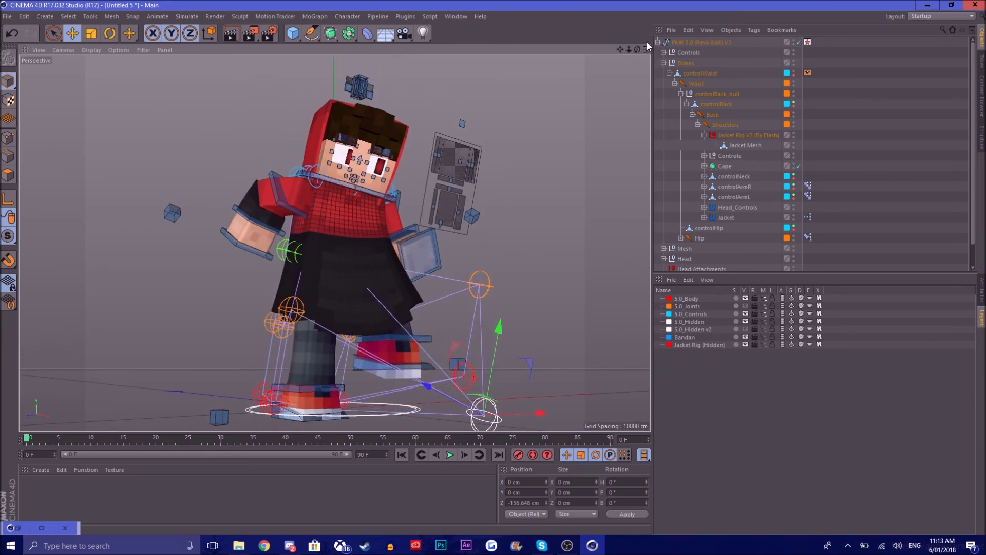
Collapse the character rig's hierarchy and render a preview of the posed character in the viewport.
left_click(658, 41)
left_click(236, 36)
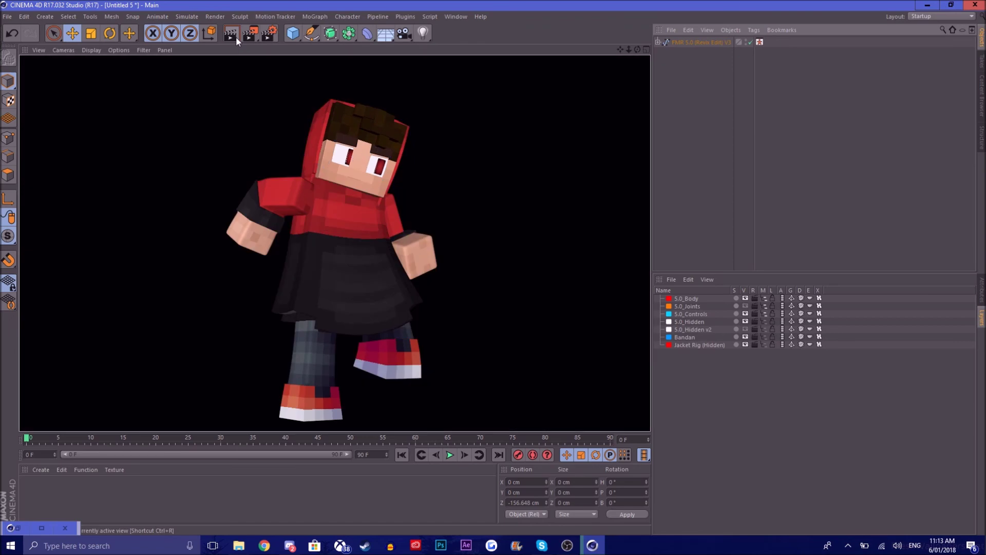
left_click(632, 132)
Move the orange hem controller at the jacket's back right corner outward to about X -66.2 cm.
left_click_drag(621, 51, 637, 67)
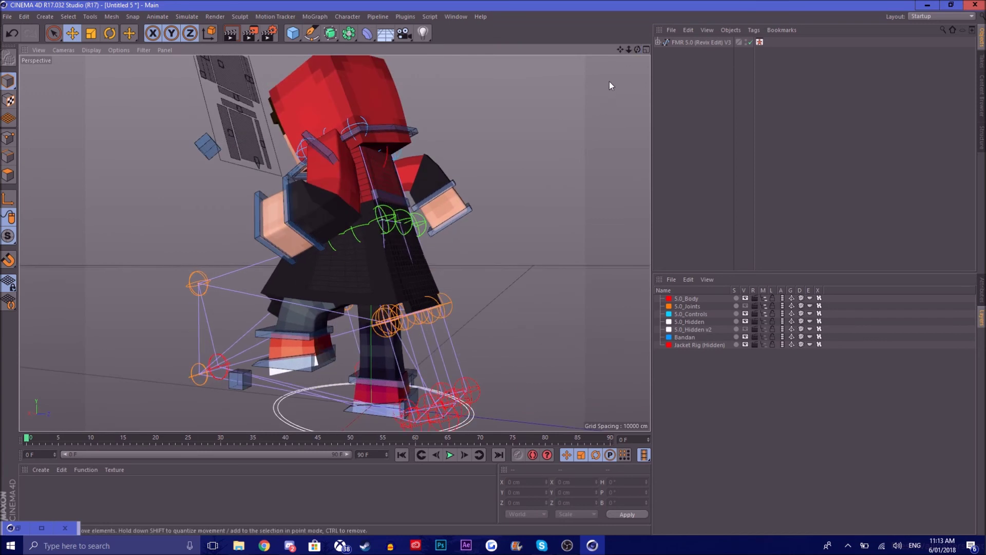
left_click(375, 332)
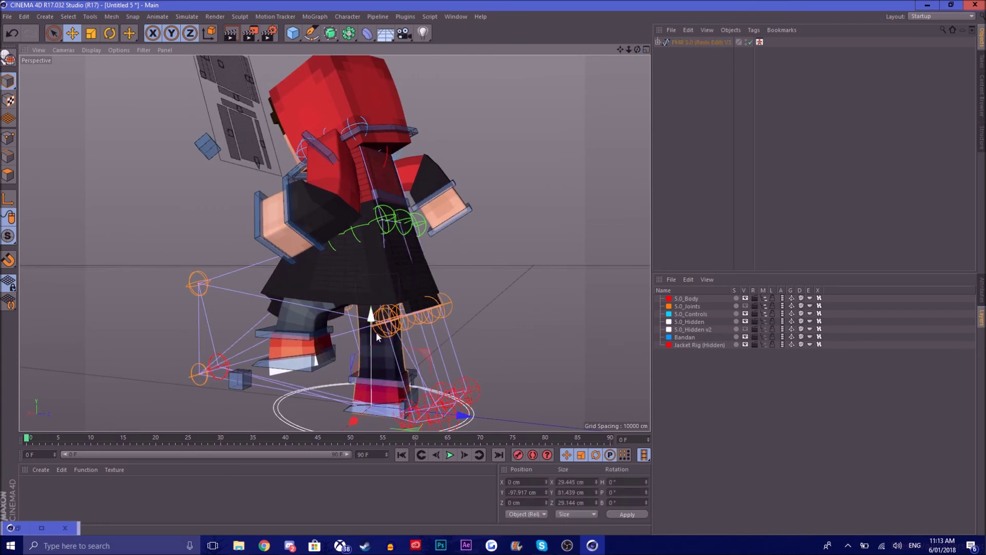
left_click(382, 336)
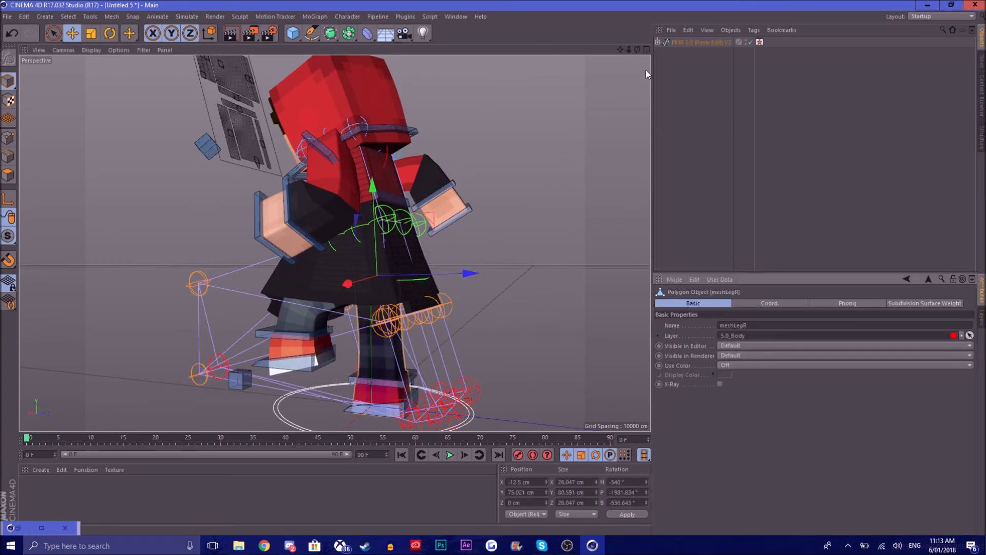
left_click_drag(637, 49, 559, 318)
left_click(473, 315)
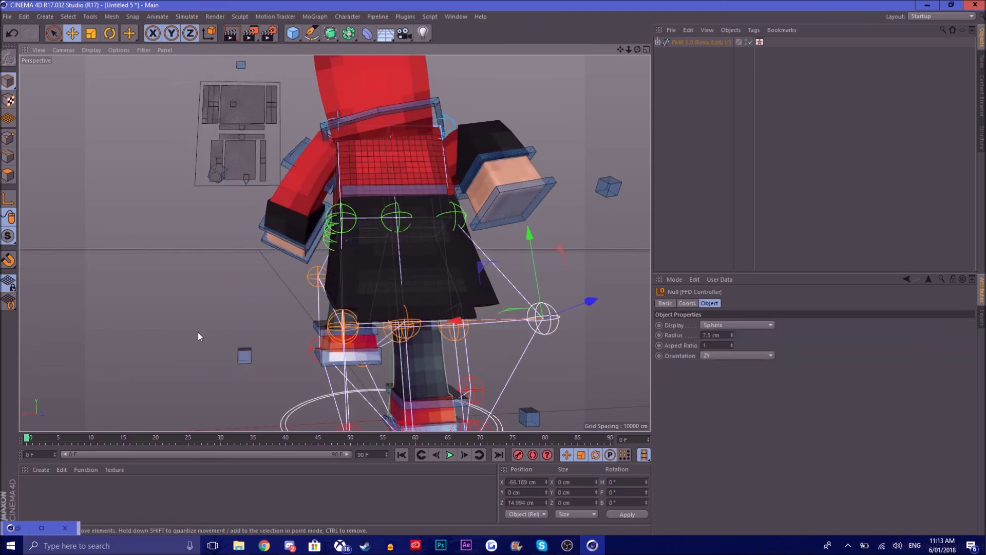
Move the orange hem controller at the jacket's back left corner outward to about X 81.5 cm.
left_click(342, 343)
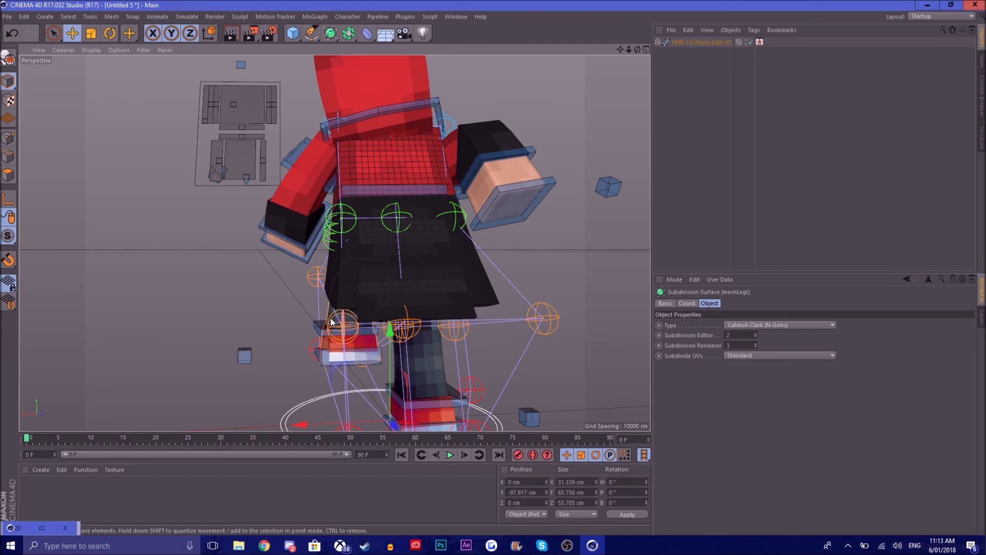
left_click(341, 324)
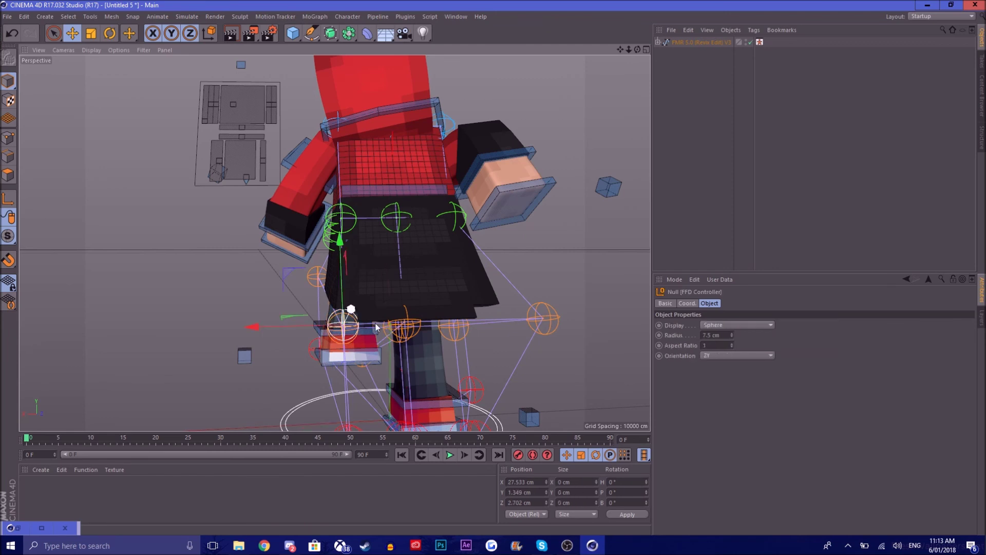
left_click_drag(277, 322, 170, 329)
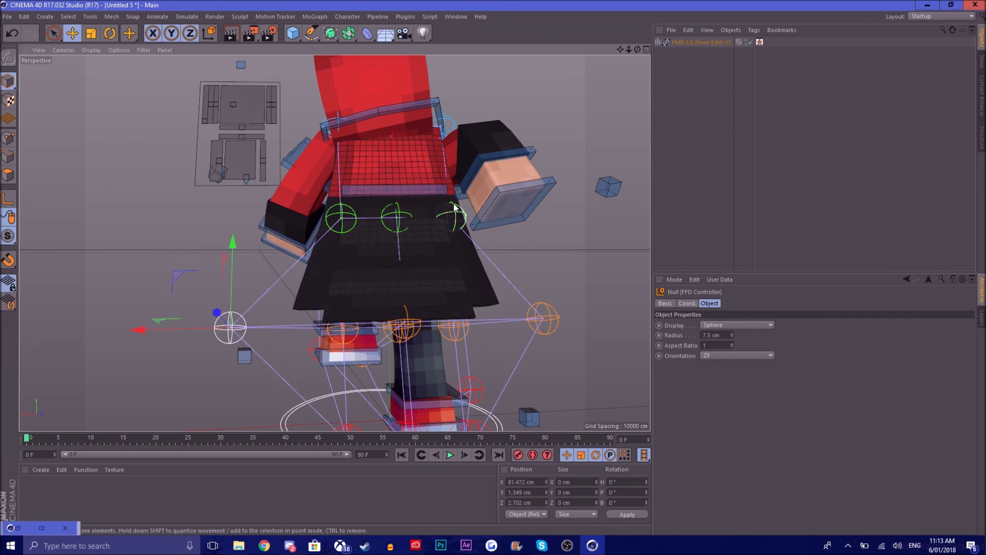
Move the green controller at the middle of the jacket's back to about Z 45.1 cm.
left_click(404, 216)
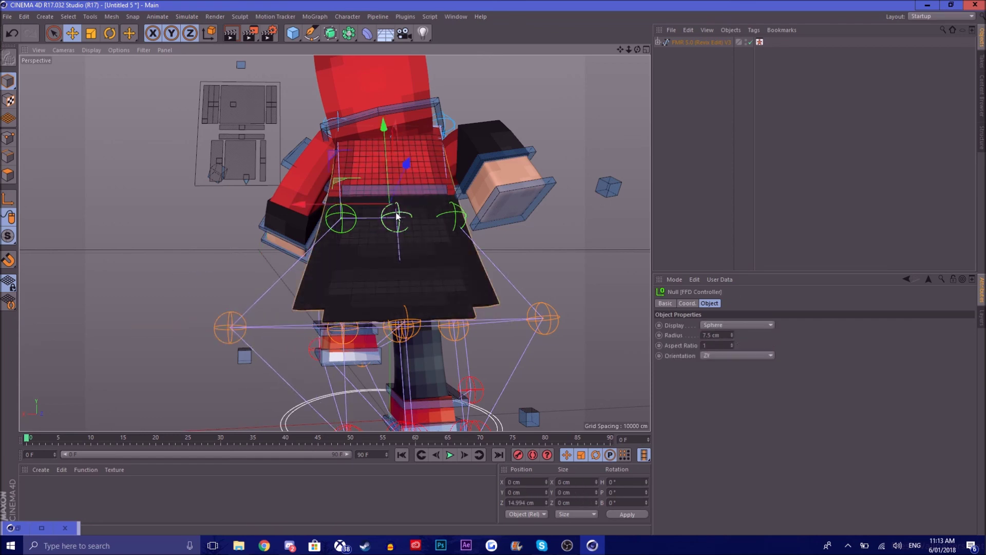
left_click_drag(404, 216, 418, 192)
left_click_drag(637, 49, 452, 69)
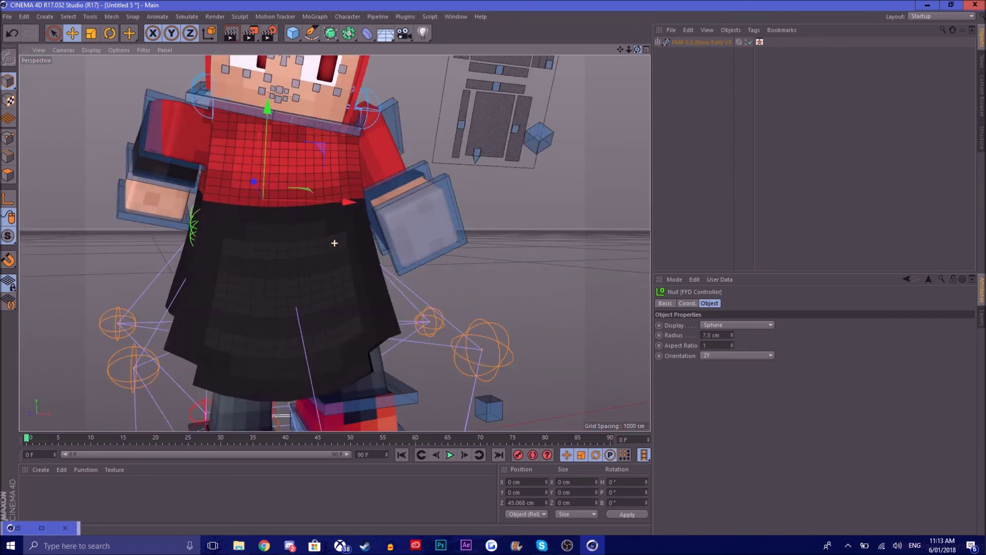
Frame the whole character at a tilted angle and raise the mouth expression control to about X 2.3, Y 14.5 cm for a smile.
left_click_drag(630, 48, 666, 53)
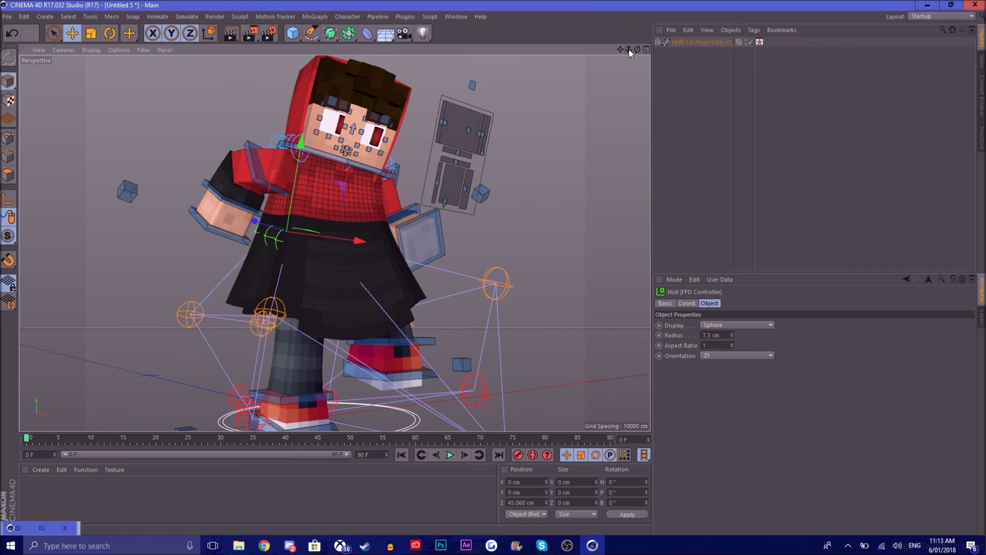
right_click_drag(637, 49, 668, 51)
mouse_move(630, 50)
left_mouse_down()
mouse_move(606, 41)
mouse_move(623, 54)
left_mouse_up()
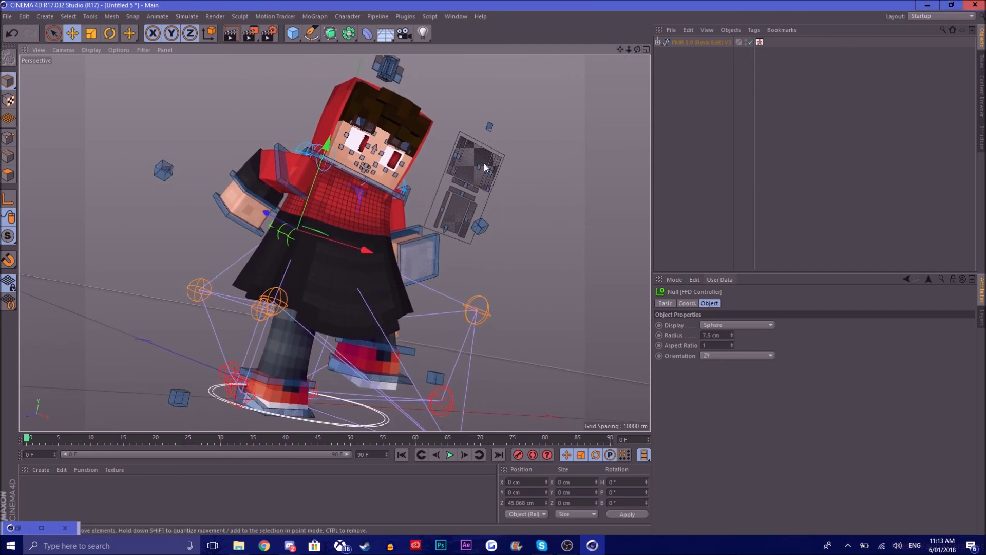
left_click(469, 220)
mouse_move(469, 222)
left_mouse_down()
mouse_move(473, 205)
mouse_move(445, 225)
mouse_move(489, 208)
mouse_move(481, 209)
left_mouse_up()
left_click(503, 214)
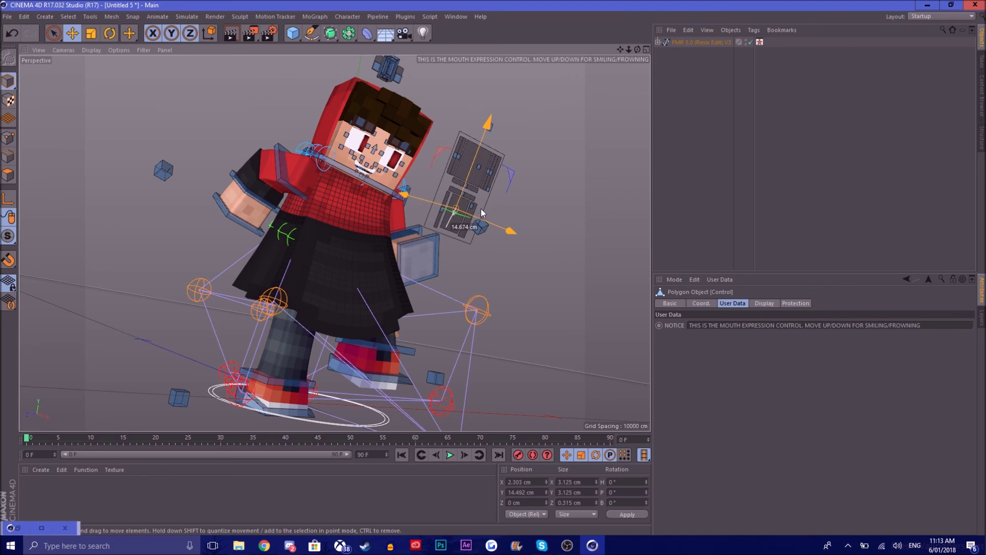
Shift the horizontal mouth control on the face panel to about X -9.4 cm and render a preview of the view.
left_click(455, 189)
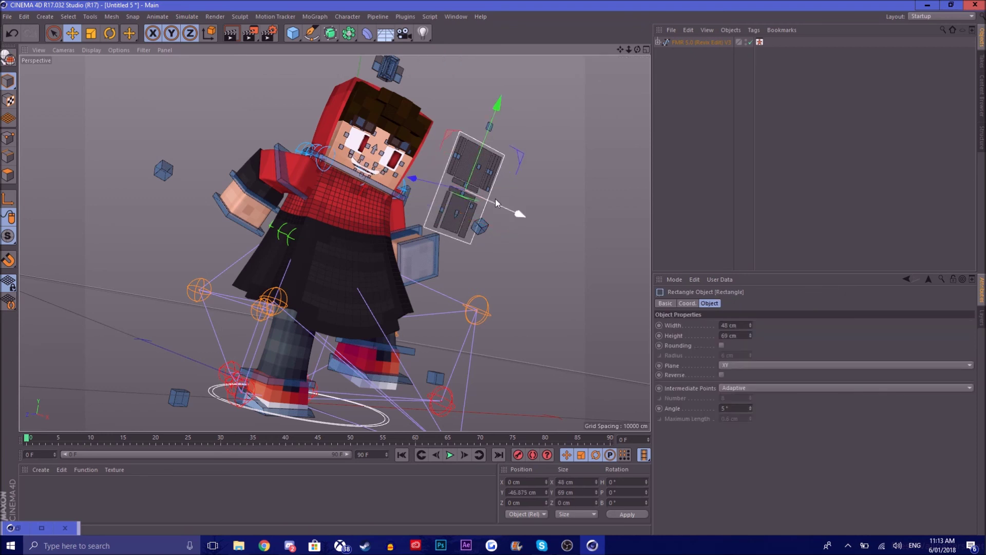
left_click(495, 198)
left_click(462, 194)
left_click_drag(475, 194, 465, 190)
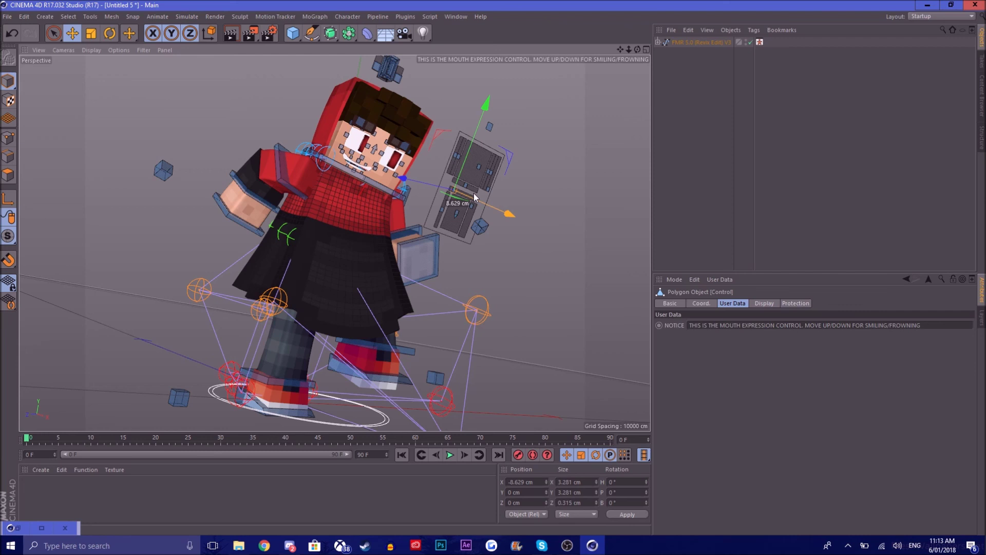
left_click(230, 33)
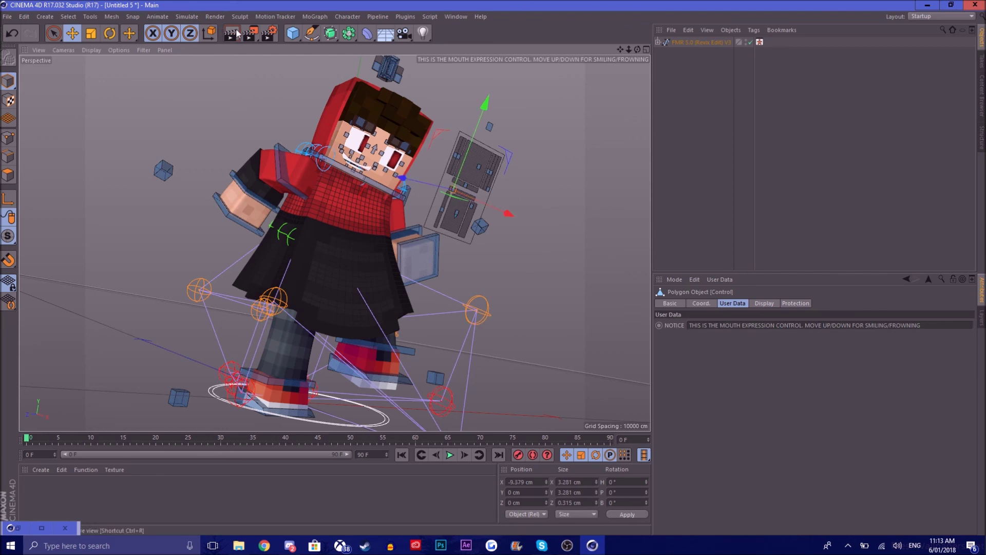